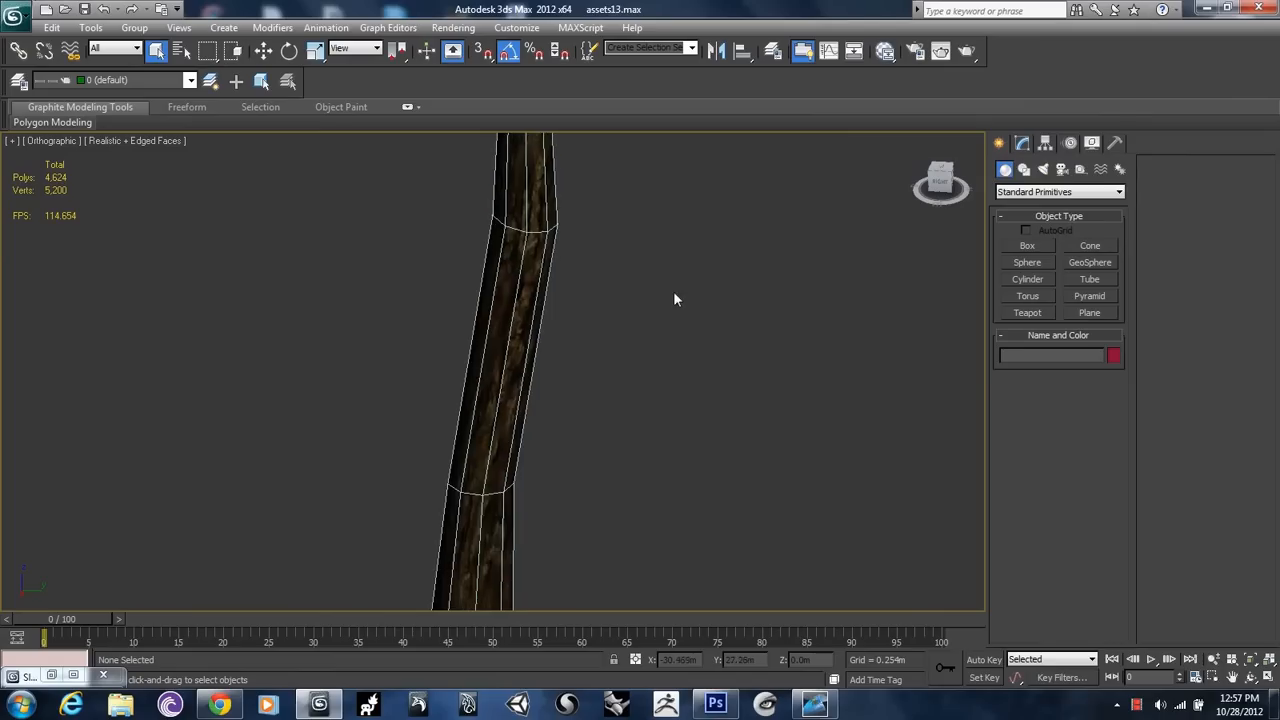
# Step: Examine the textured tree trunk model along its full length and from different sides
pyautogui.moveTo(648, 398); pyautogui.dragTo(605, 394)
pyautogui.scroll(3, 605, 394)
pyautogui.moveTo(493, 391); pyautogui.dragTo(563, 384)
pyautogui.scroll(3, 563, 384)
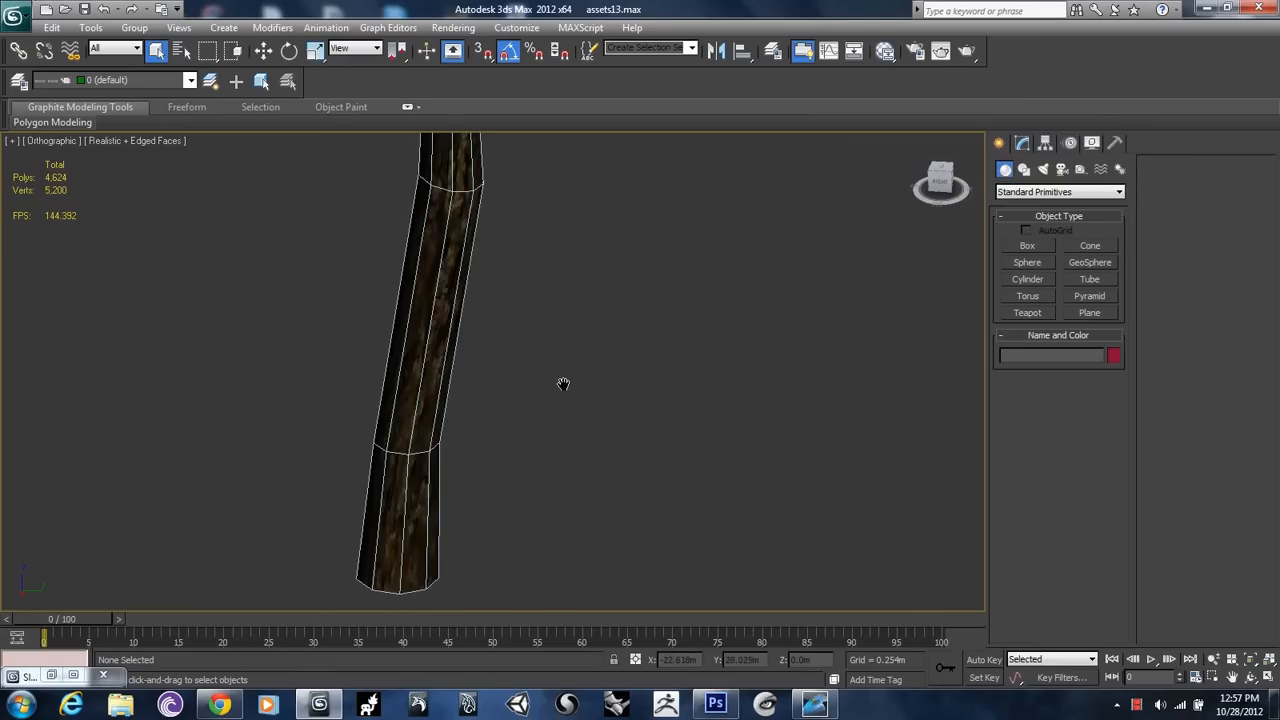
pyautogui.moveTo(475, 437); pyautogui.dragTo(626, 434)
pyautogui.scroll(-5, 540, 420)
pyautogui.scroll(4, 626, 434)
pyautogui.moveTo(550, 414)
pyautogui.mouseDown()
pyautogui.moveTo(715, 400)
pyautogui.moveTo(567, 399)
pyautogui.mouseUp()
pyautogui.scroll(2, 737, 396)
pyautogui.moveTo(580, 282); pyautogui.dragTo(583, 438)
pyautogui.moveTo(540, 324); pyautogui.dragTo(602, 401)
pyautogui.scroll(-2, 590, 358)
pyautogui.moveTo(597, 482); pyautogui.dragTo(613, 432)
pyautogui.moveTo(721, 437); pyautogui.dragTo(692, 463)
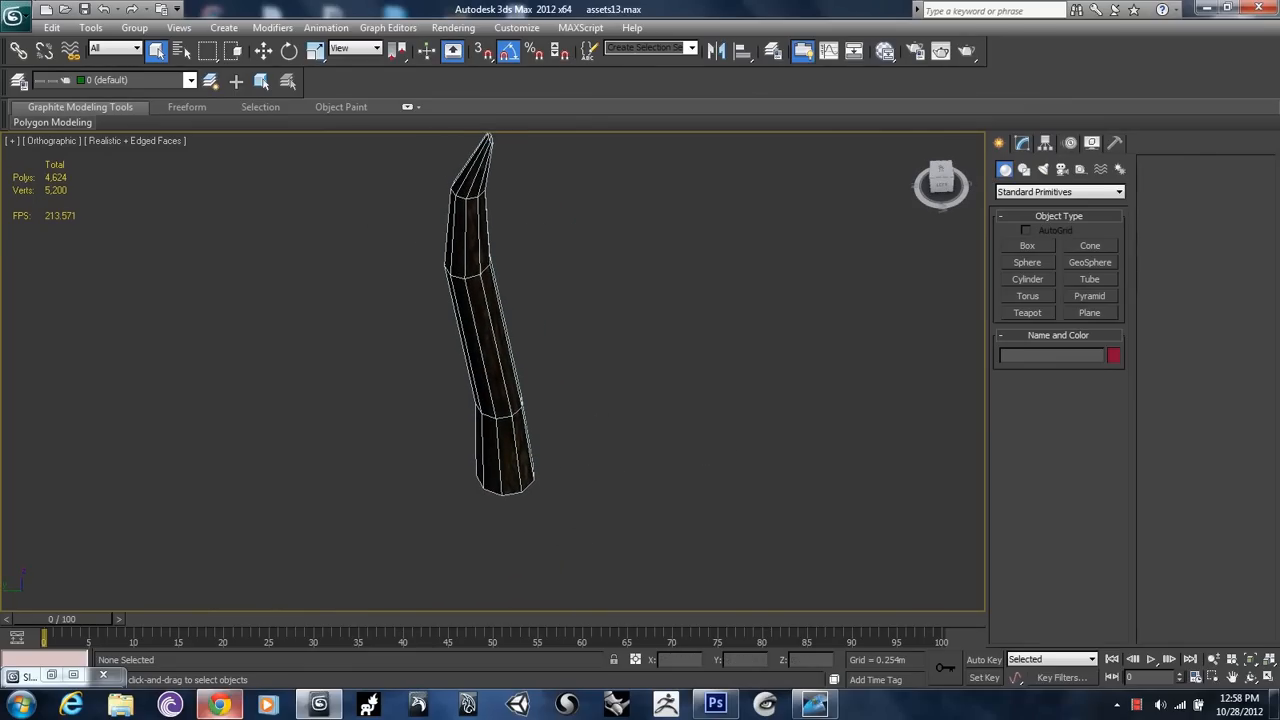
# Step: Switch to Chrome and look over the page offering 60 Photoshop 7 tree branches brushes
pyautogui.click(220, 705)
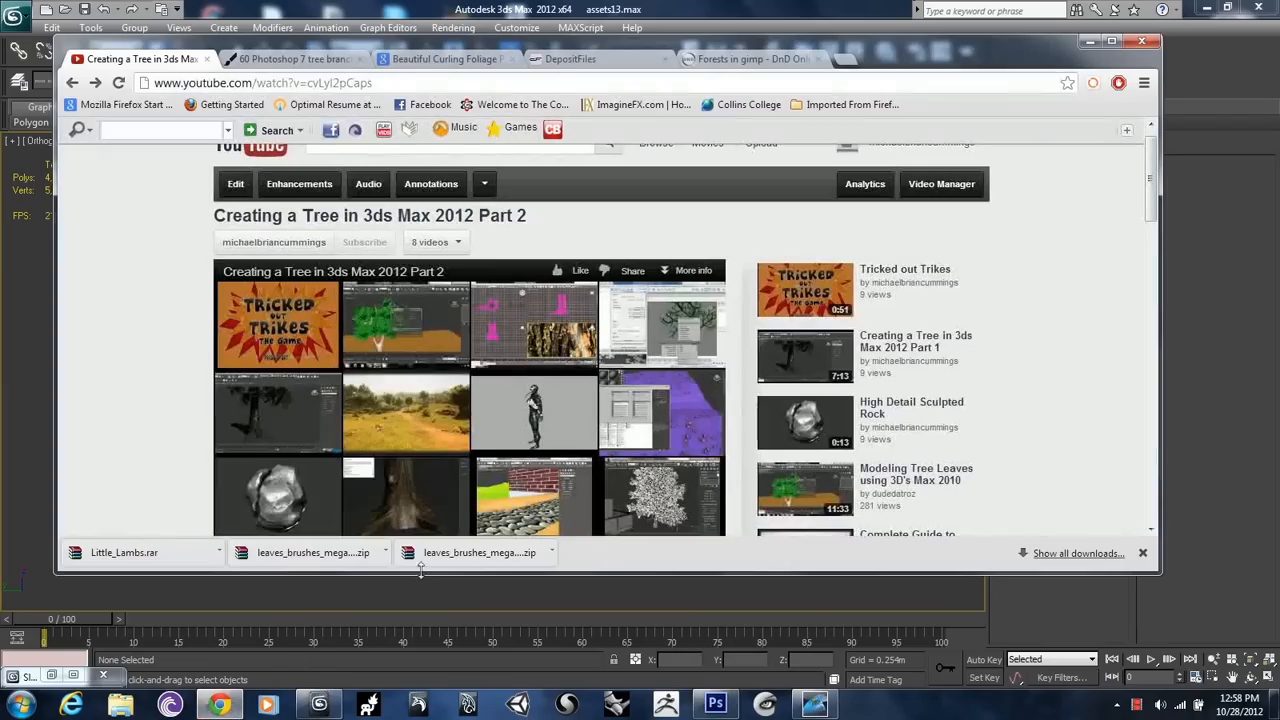
pyautogui.click(293, 60)
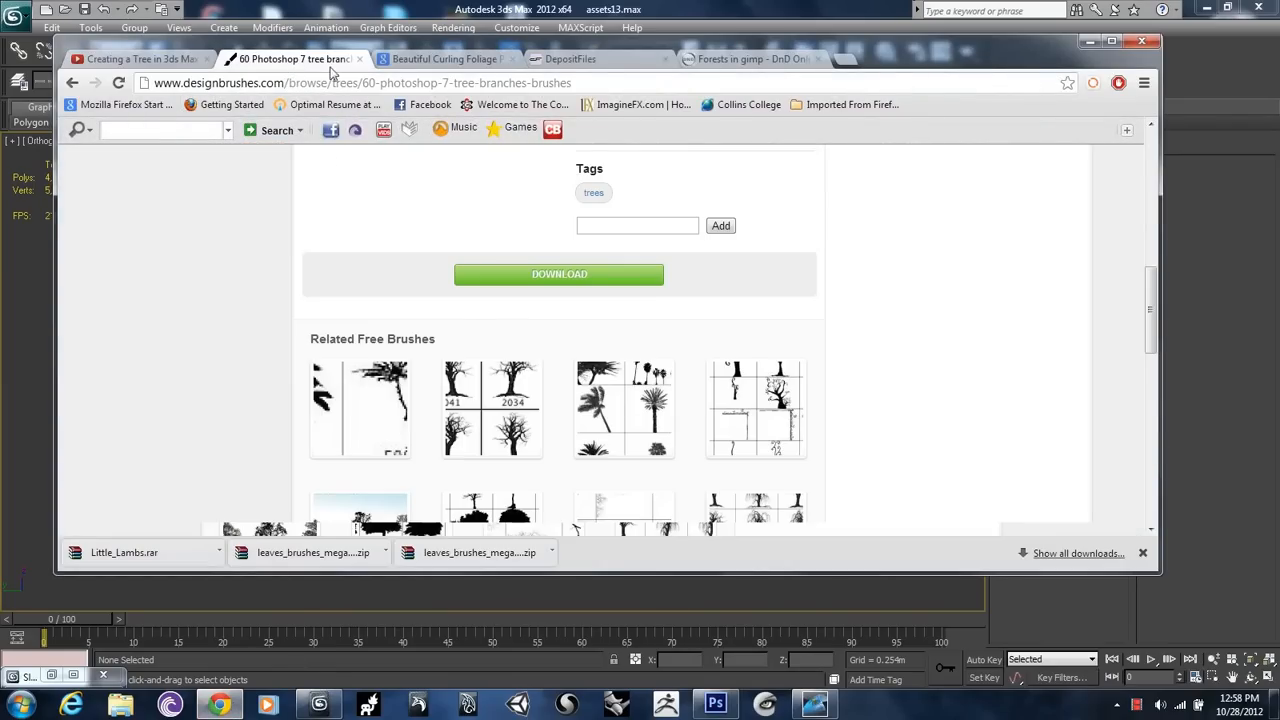
pyautogui.scroll(6, 243, 275)
pyautogui.scroll(-3, 166, 363)
pyautogui.scroll(3, 147, 360)
pyautogui.scroll(-5, 633, 423)
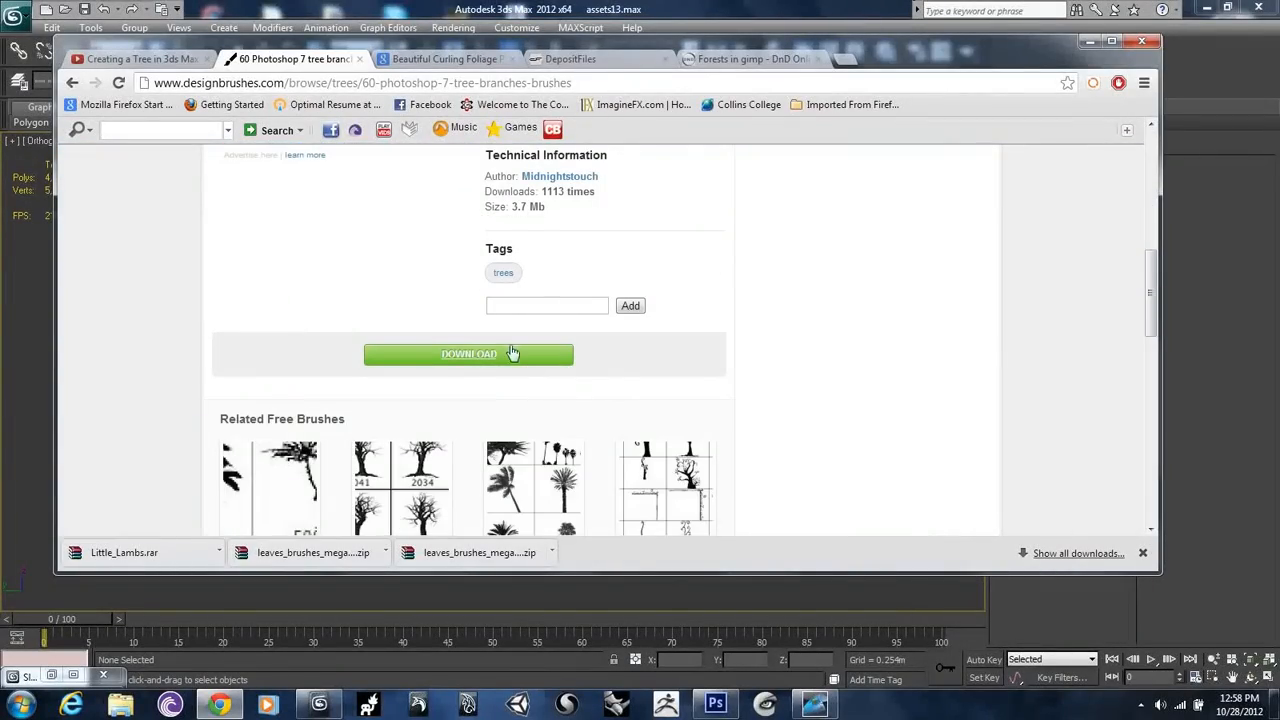
pyautogui.click(510, 355)
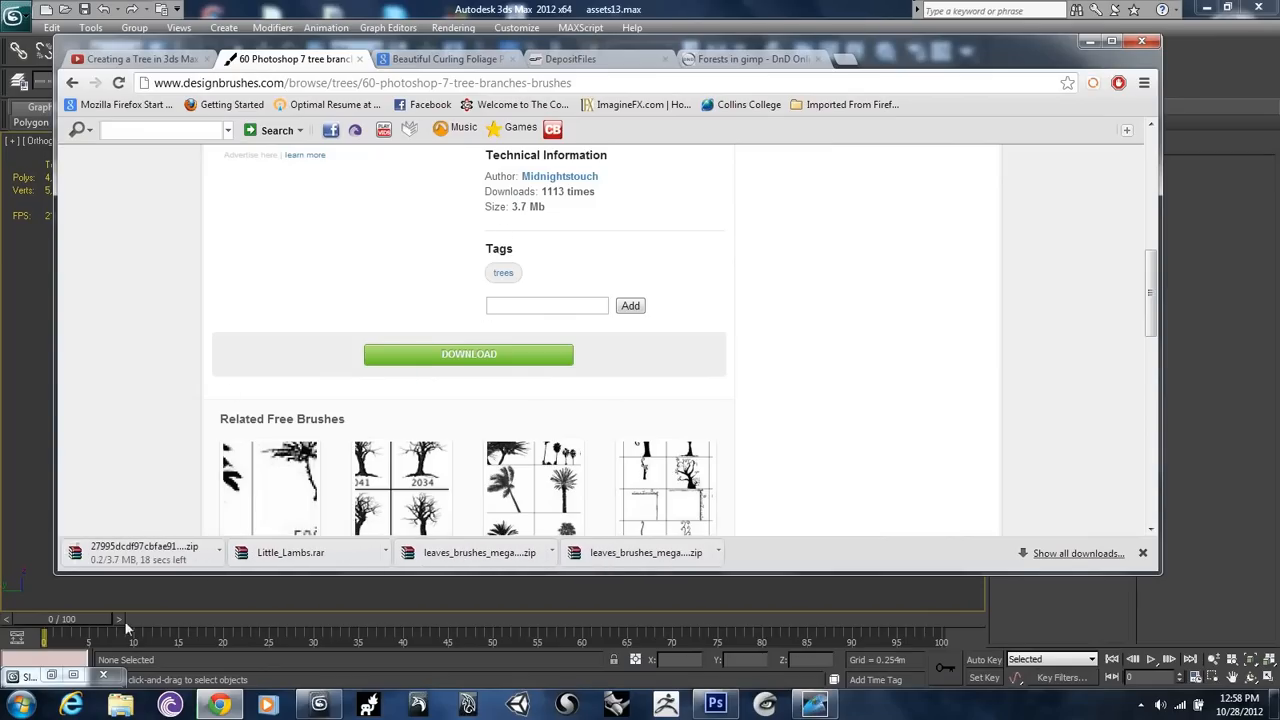
pyautogui.click(219, 553)
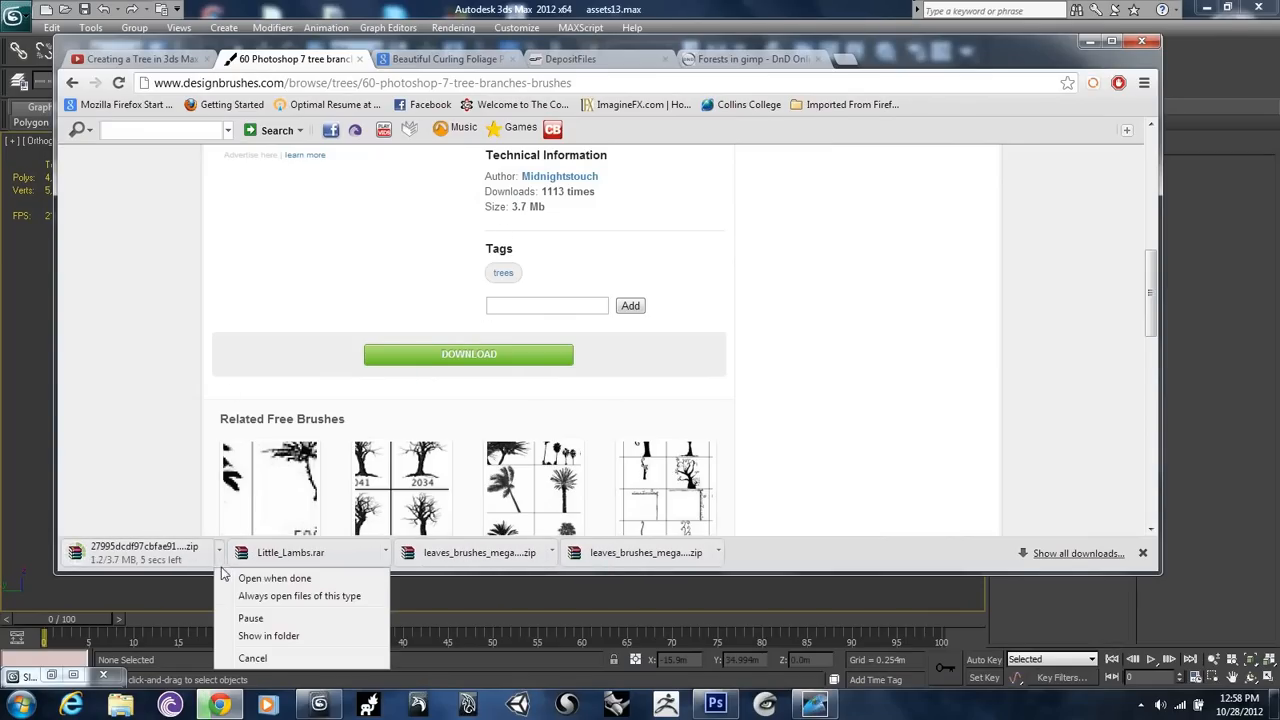
pyautogui.click(252, 659)
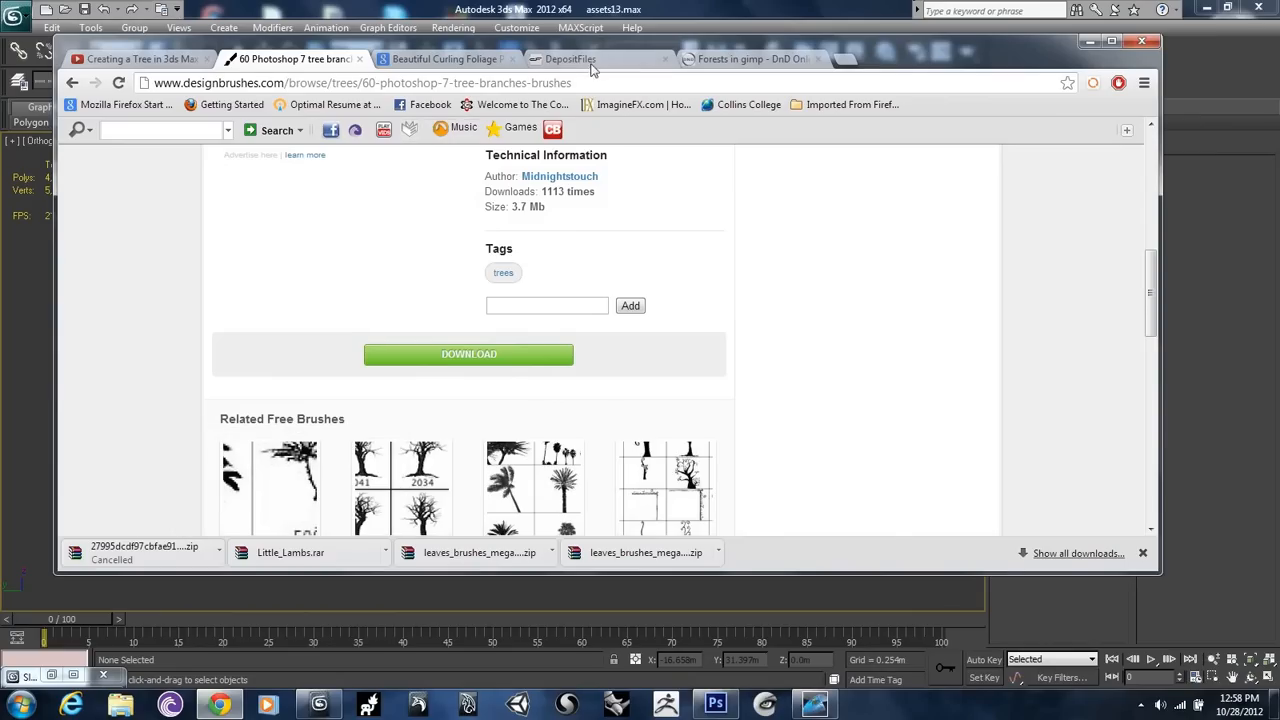
# Step: Look over the Beautiful Curling Foliage Photoshop Brushes page and its download links
pyautogui.click(472, 62)
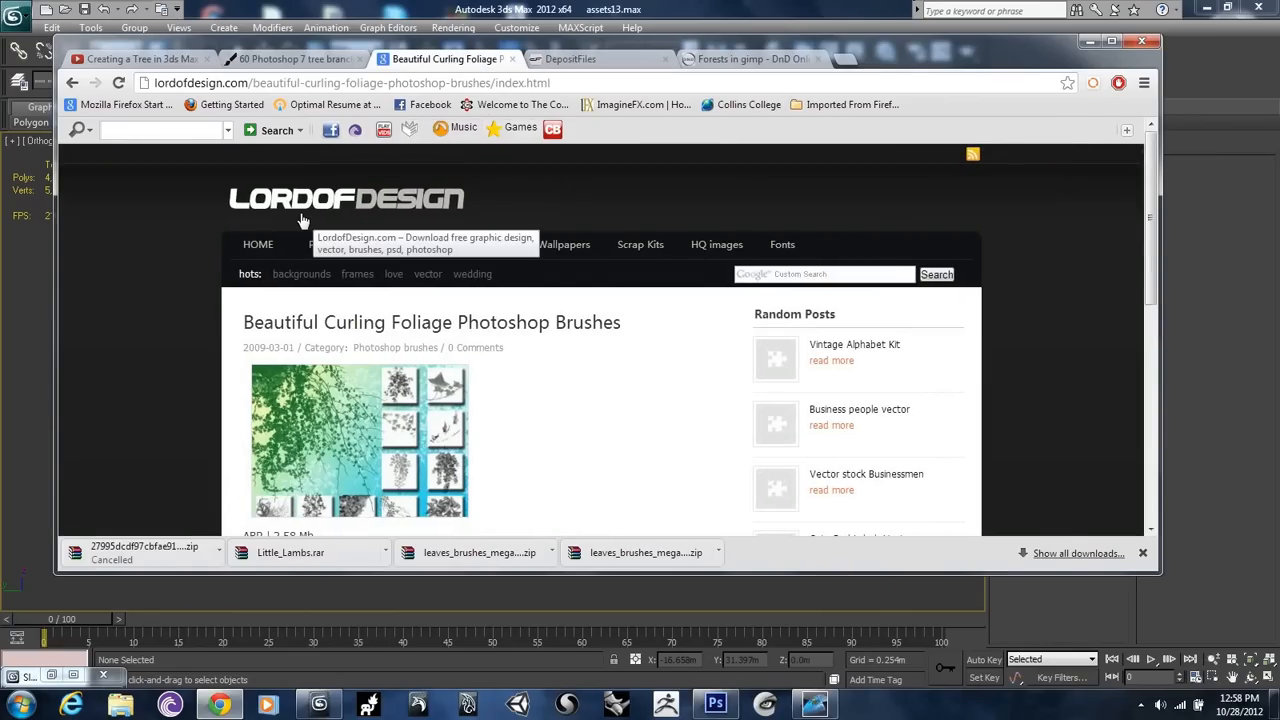
pyautogui.scroll(-1, 250, 263)
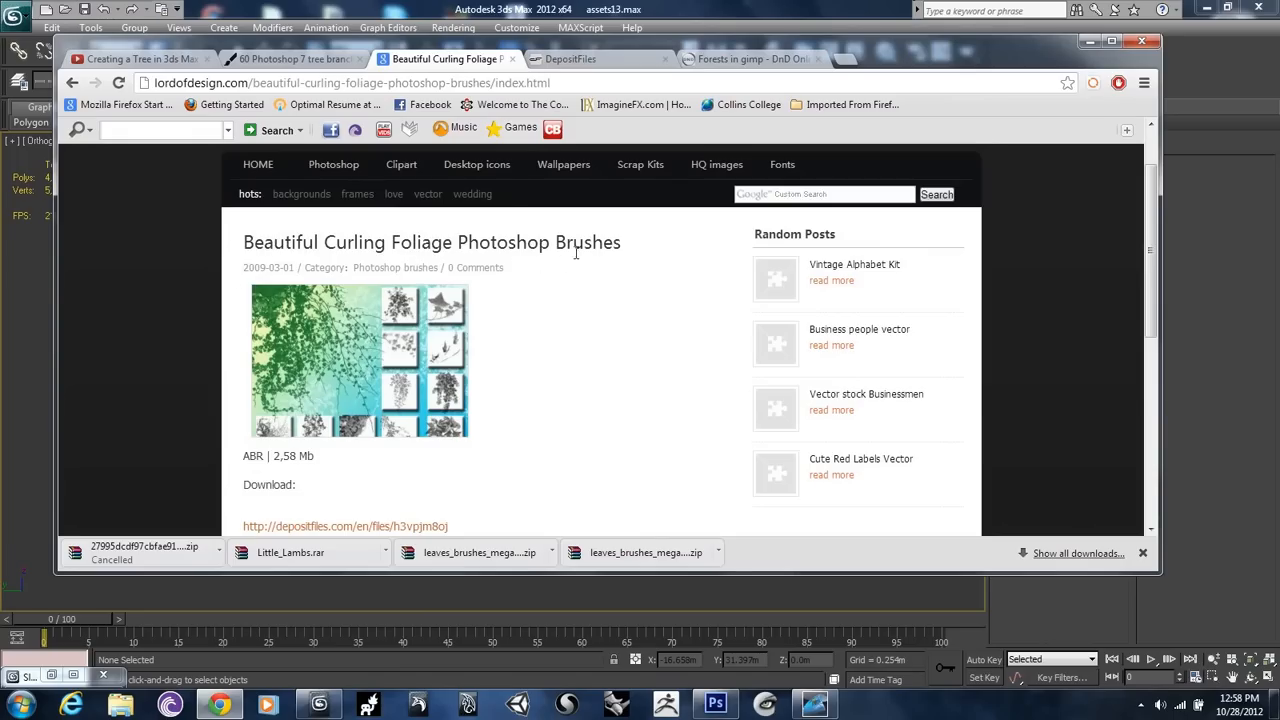
pyautogui.scroll(-4, 644, 261)
pyautogui.scroll(5, 614, 290)
pyautogui.scroll(-2, 500, 368)
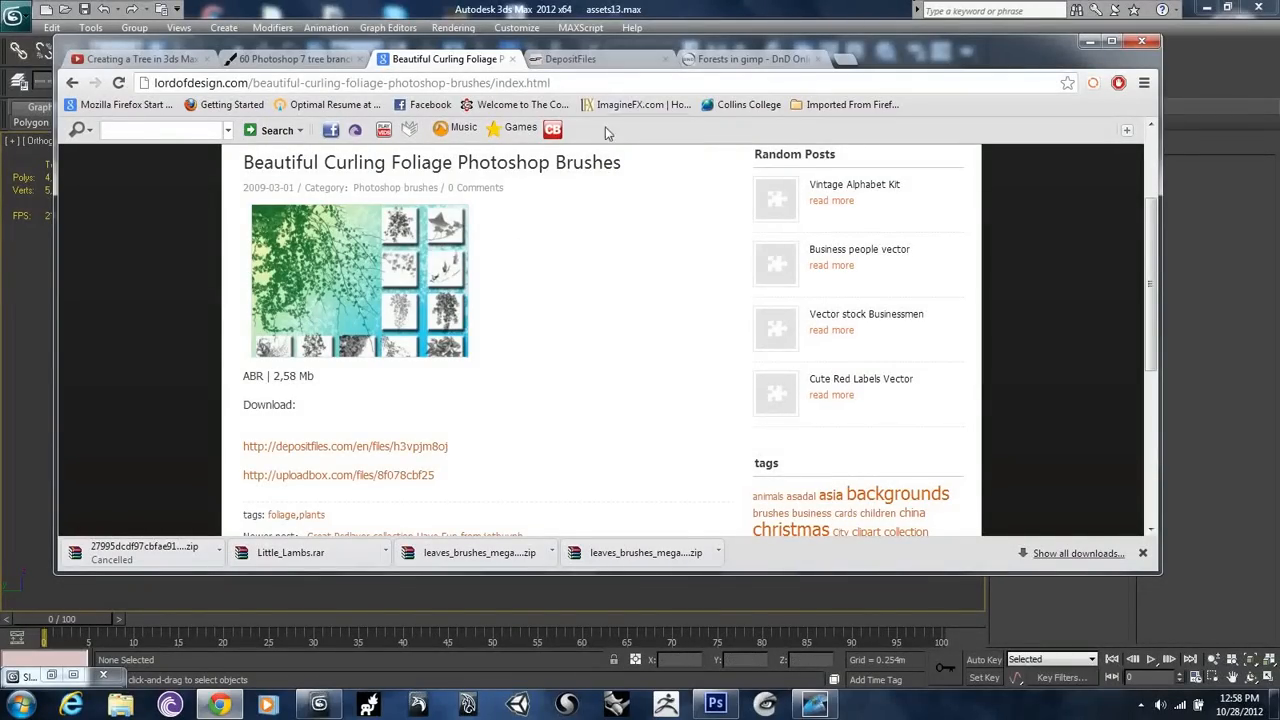
pyautogui.click(421, 447)
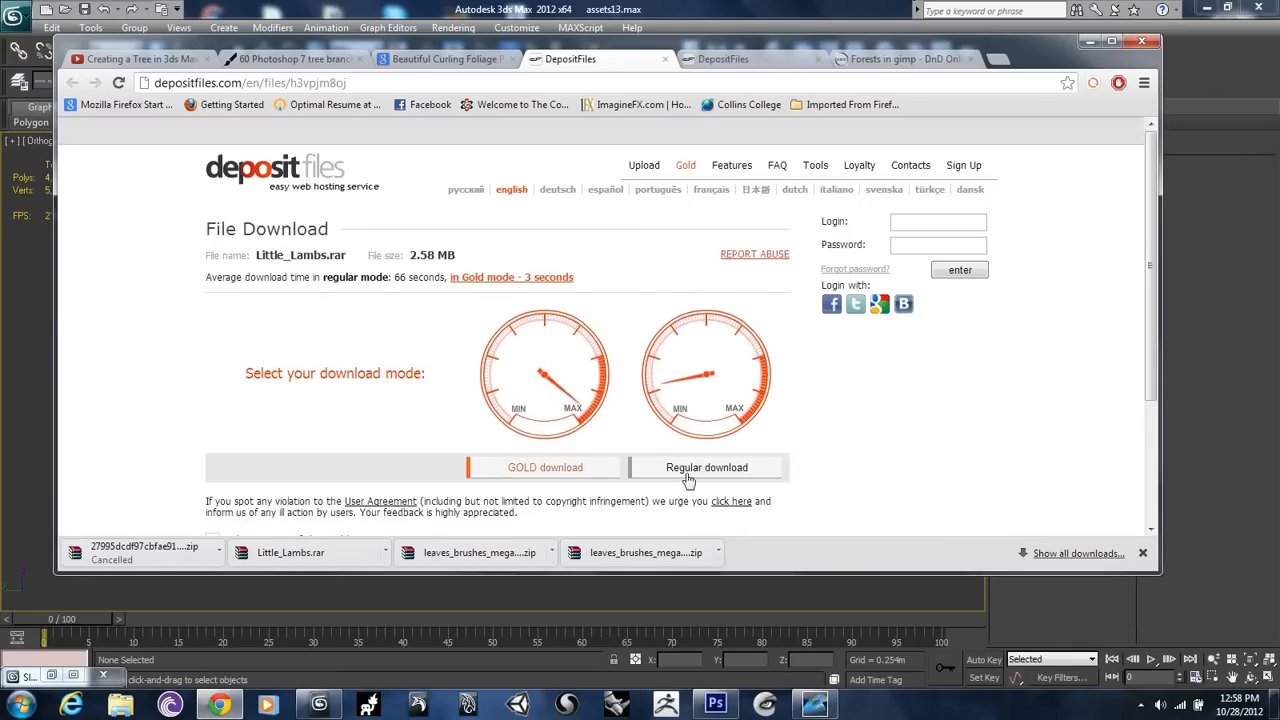
pyautogui.click(684, 468)
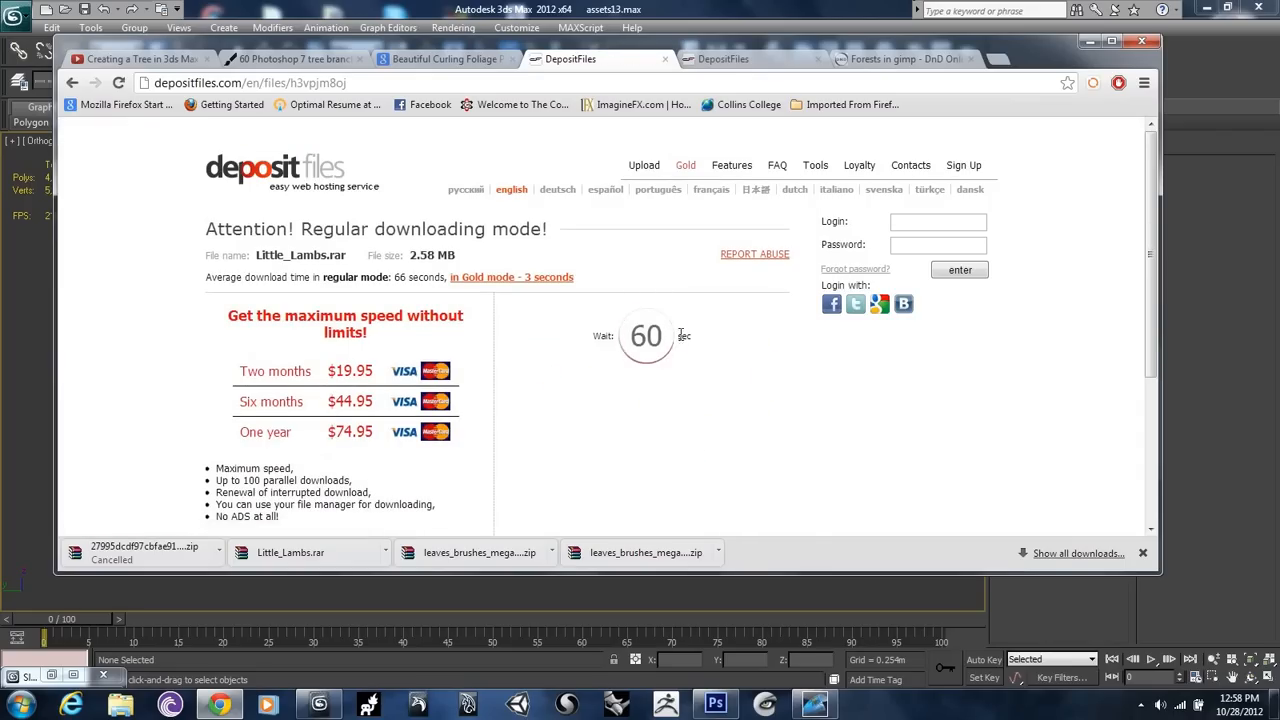
pyautogui.click(667, 60)
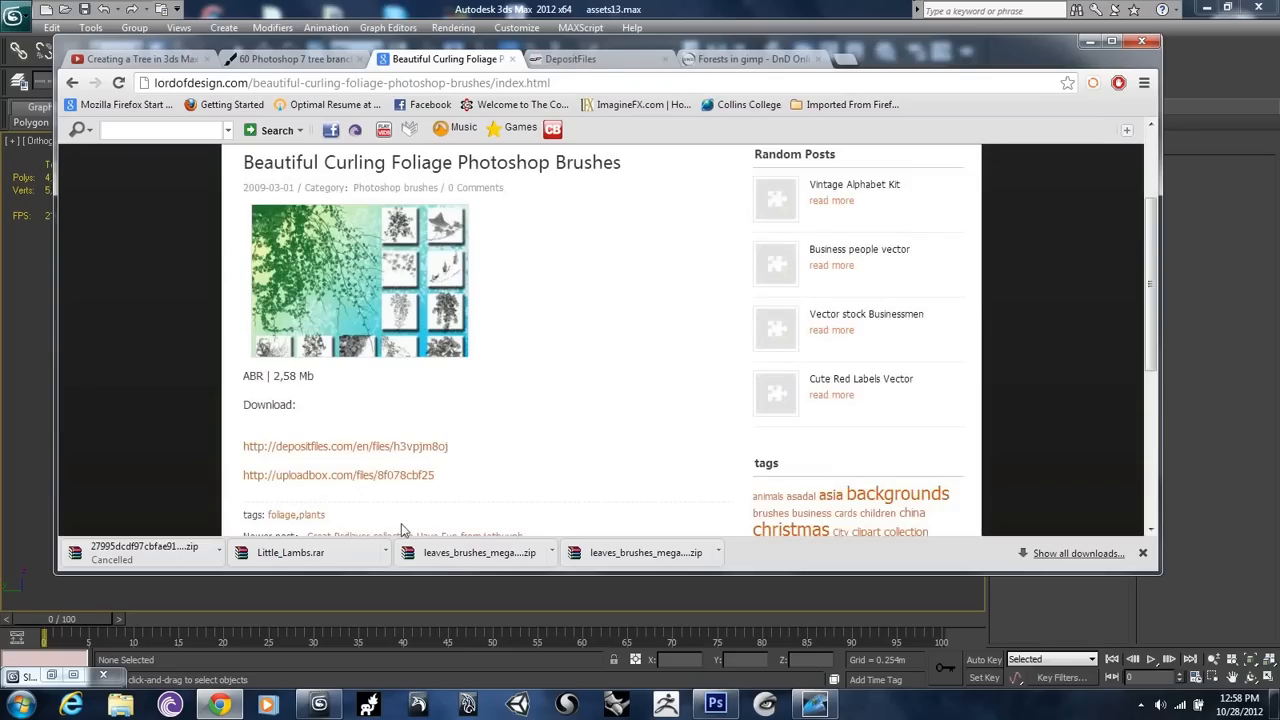
# Step: Open the downloaded Little_Lambs.rar archive and select the Little_Lambs.abr brush file in it
pyautogui.click(384, 559)
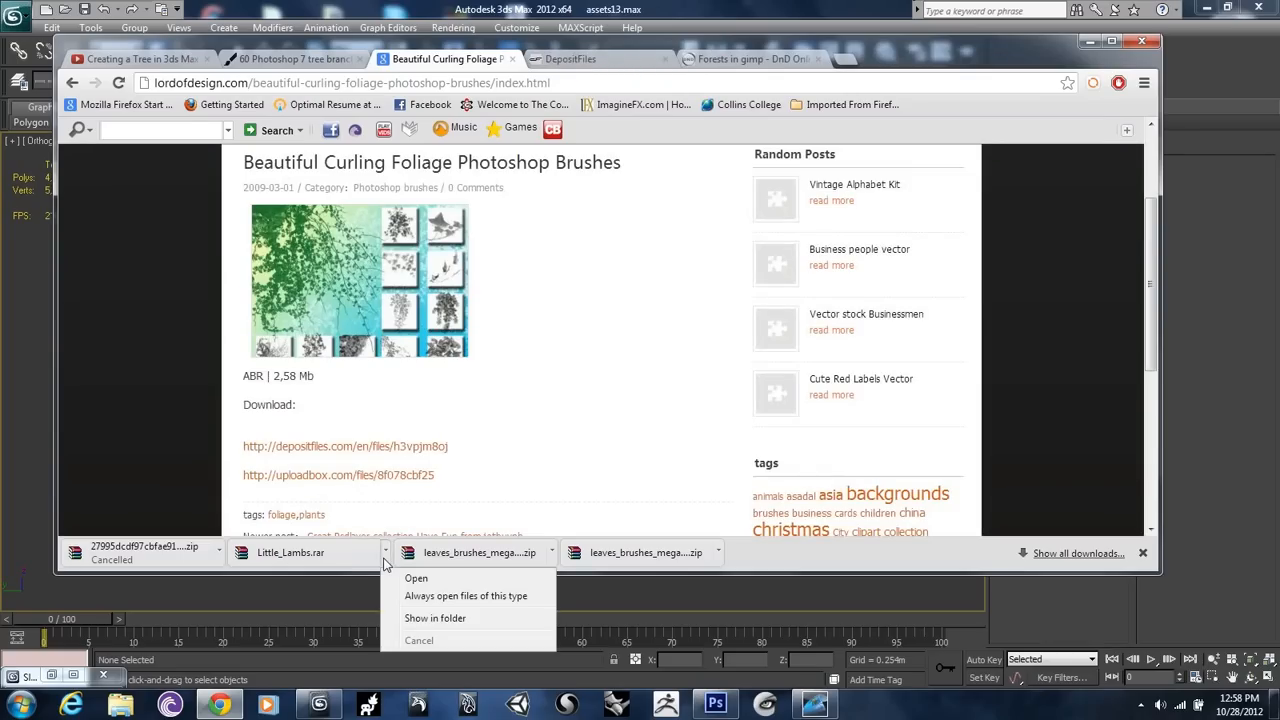
pyautogui.click(416, 580)
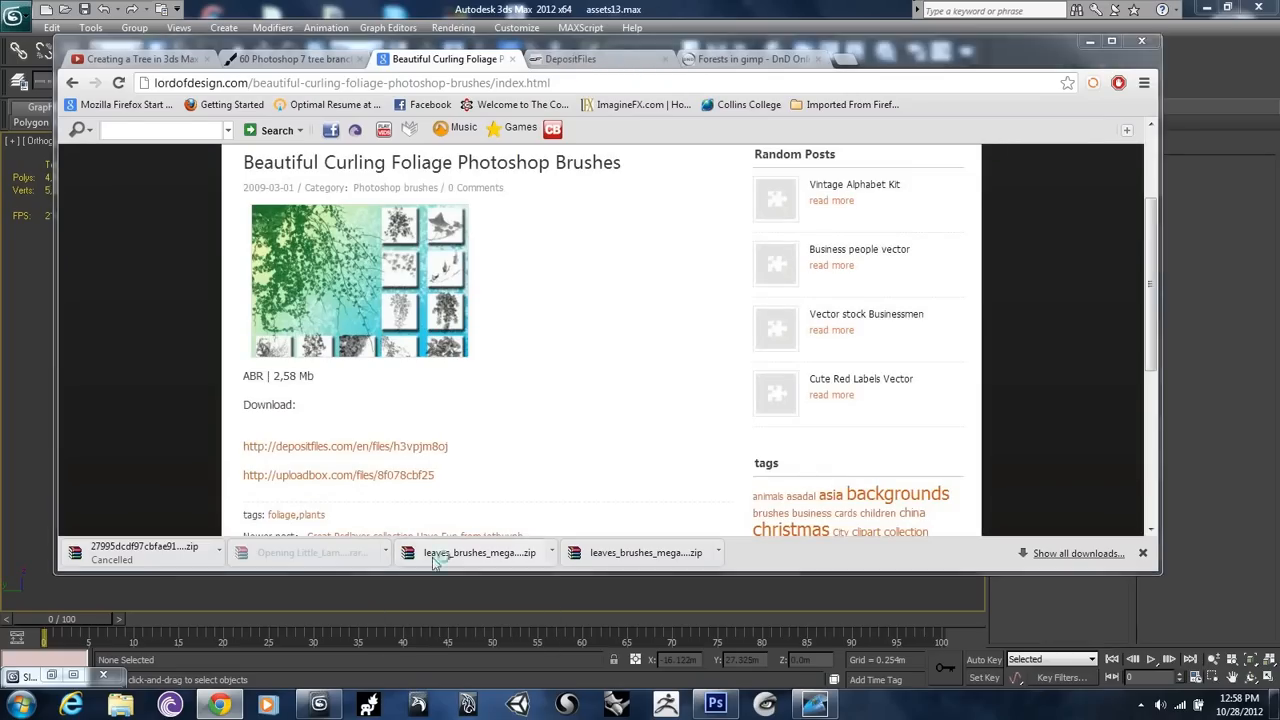
pyautogui.click(288, 322)
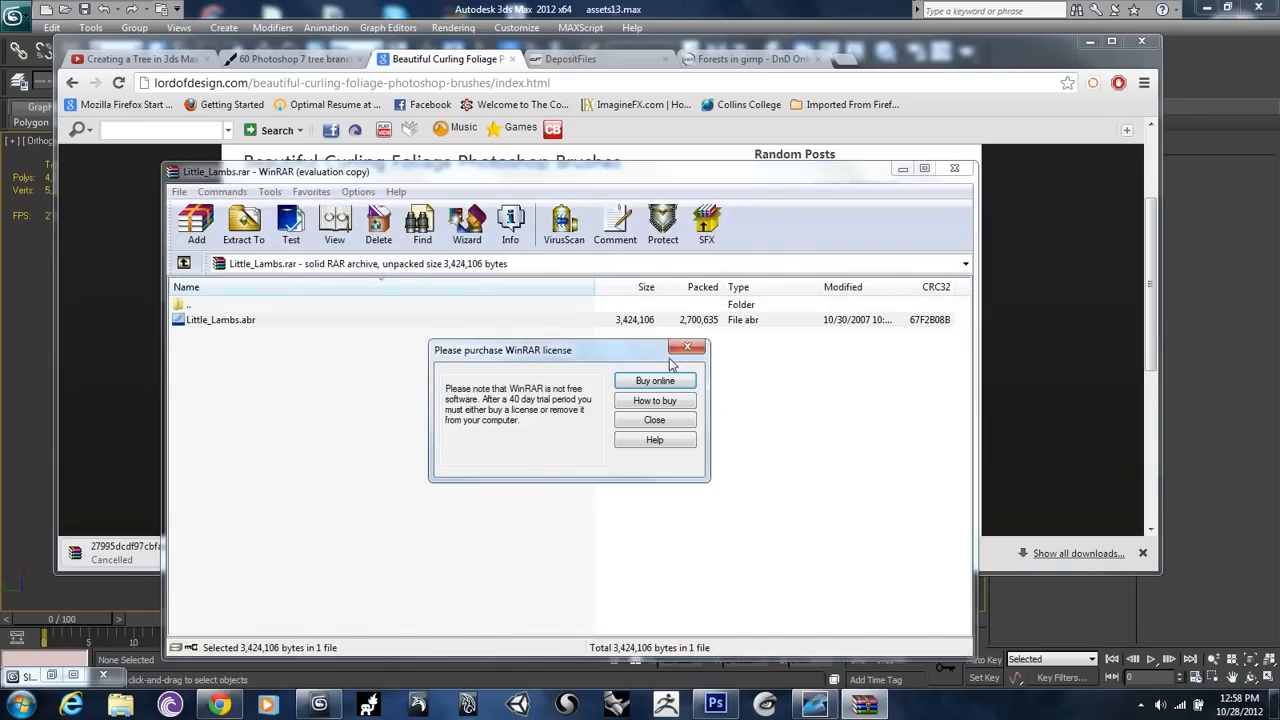
pyautogui.click(676, 350)
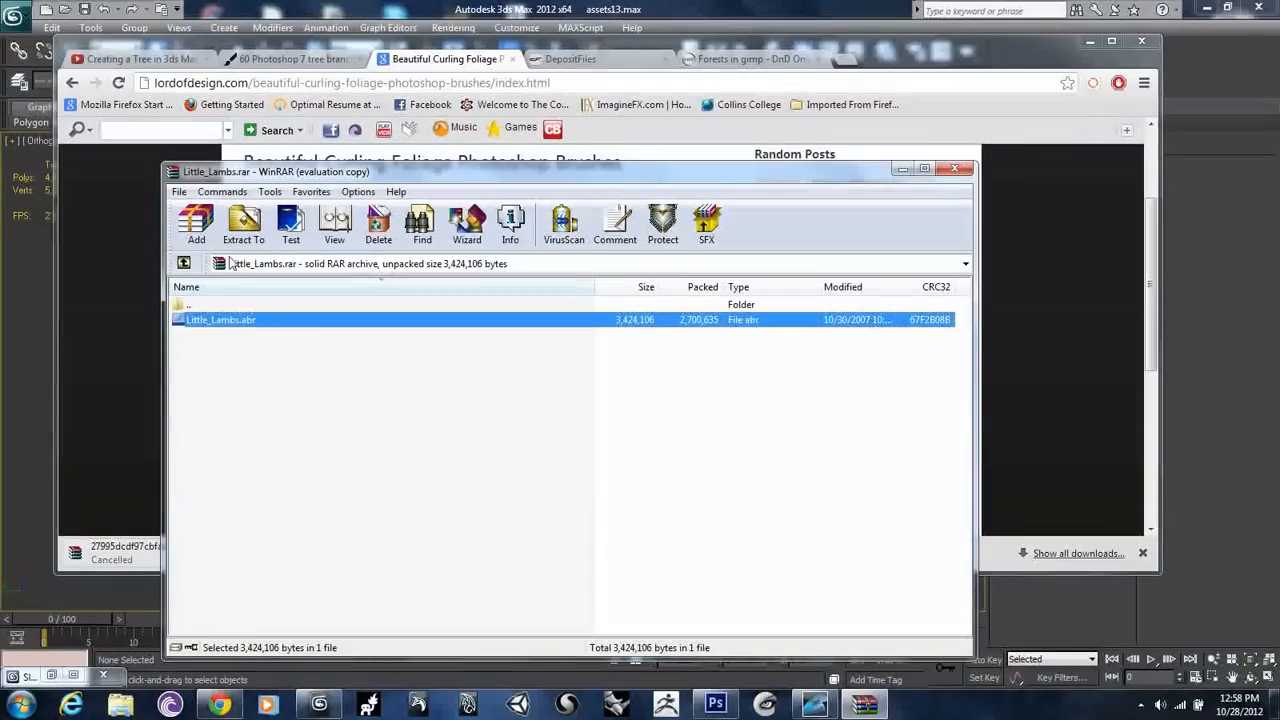
pyautogui.click(252, 244)
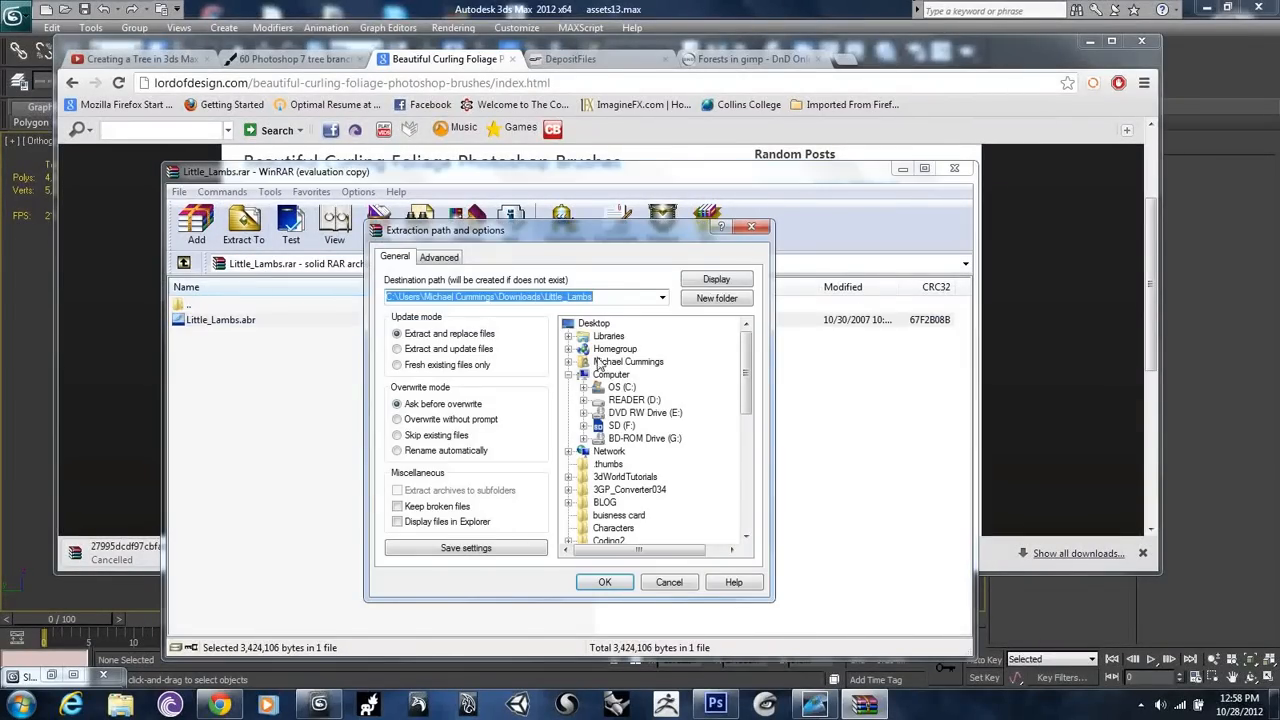
pyautogui.click(661, 299)
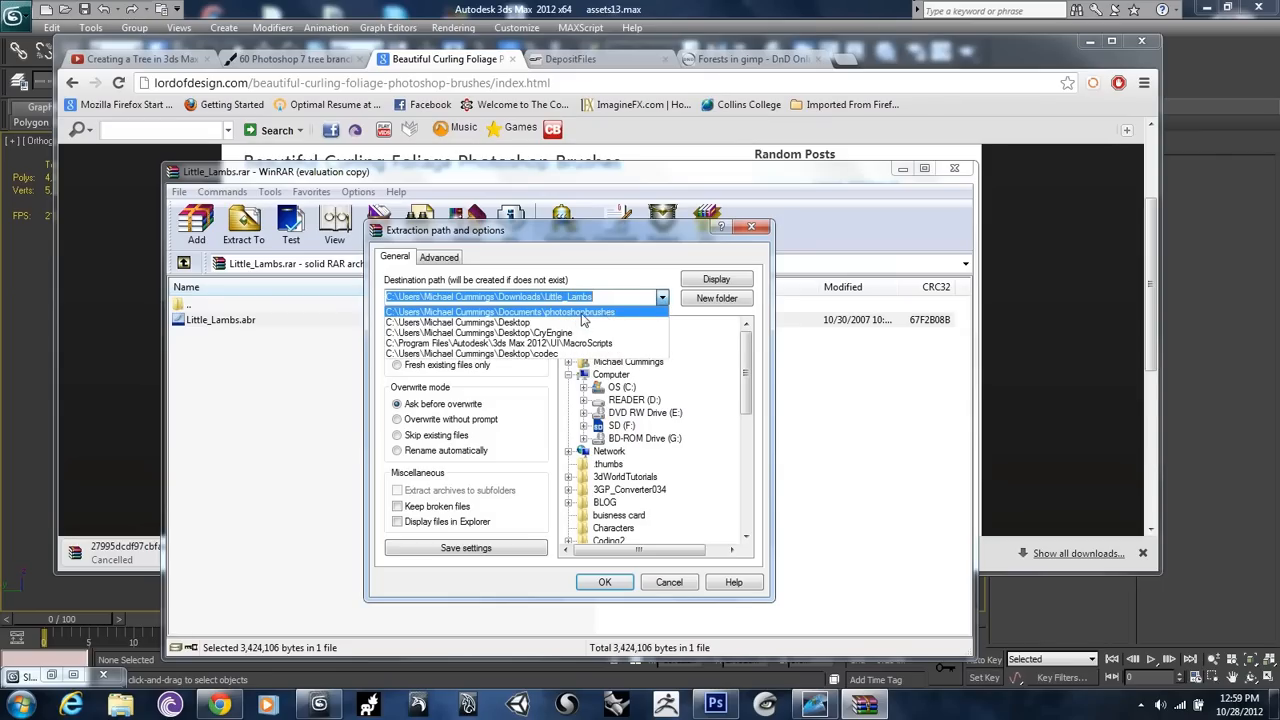
pyautogui.click(584, 312)
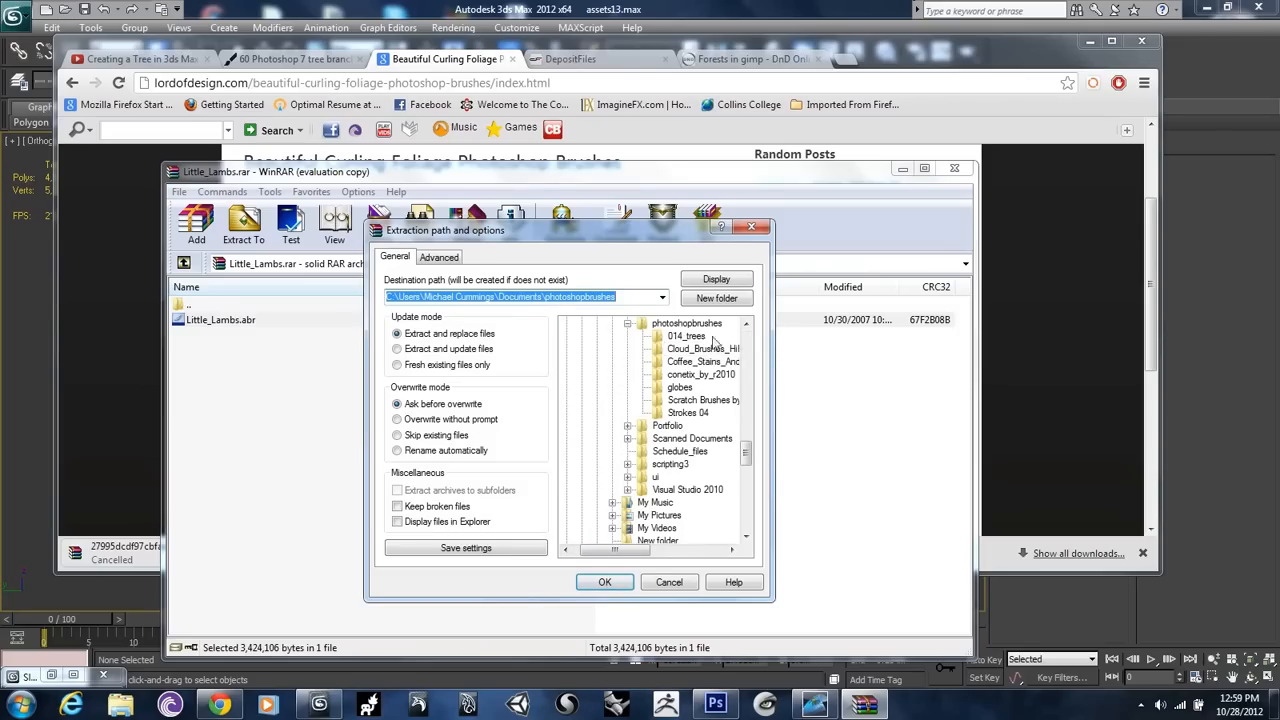
pyautogui.click(667, 590)
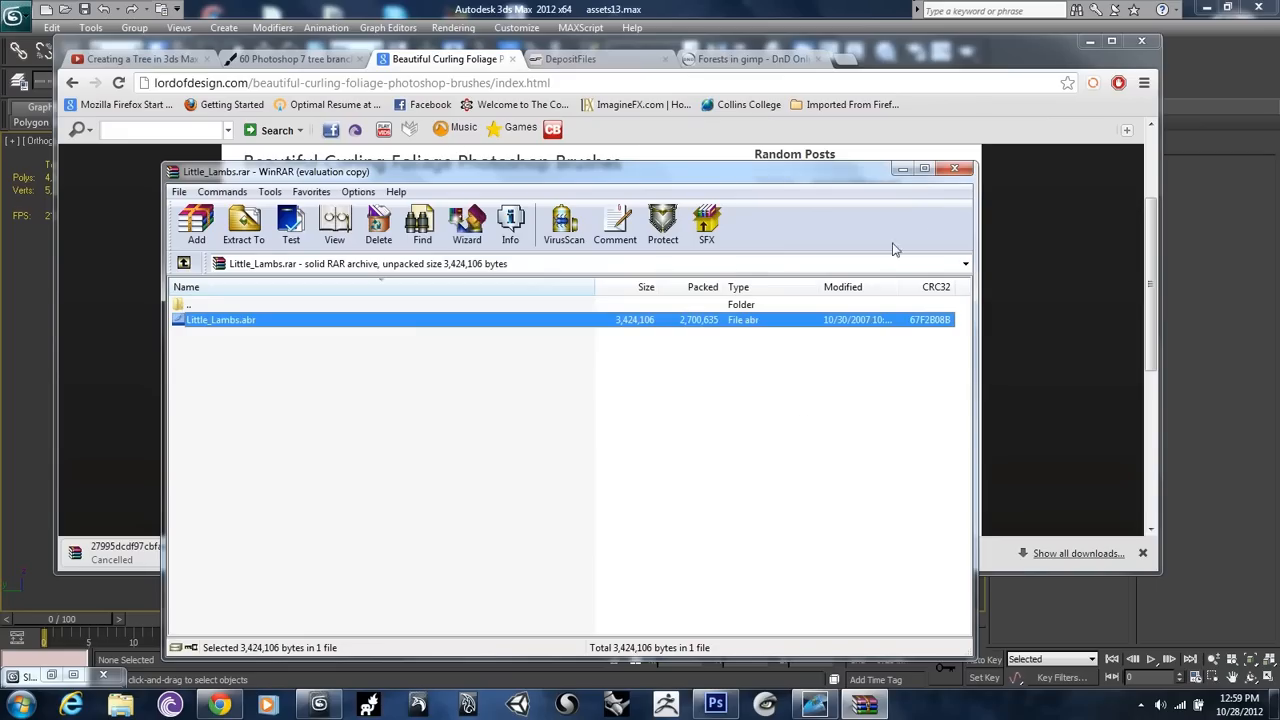
pyautogui.click(955, 170)
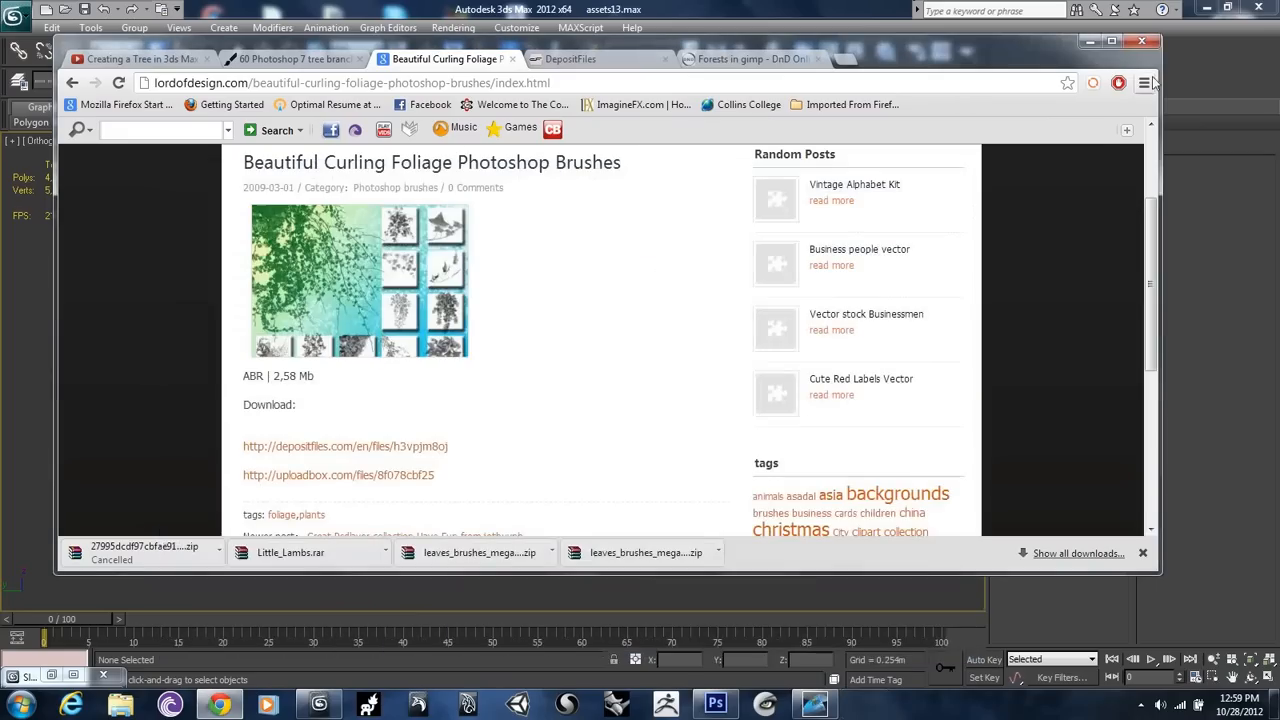
# Step: Switch to Photoshop and set up a new 1024 x 1024 pixel document with 8 bit color depth
pyautogui.click(1089, 43)
pyautogui.click(714, 705)
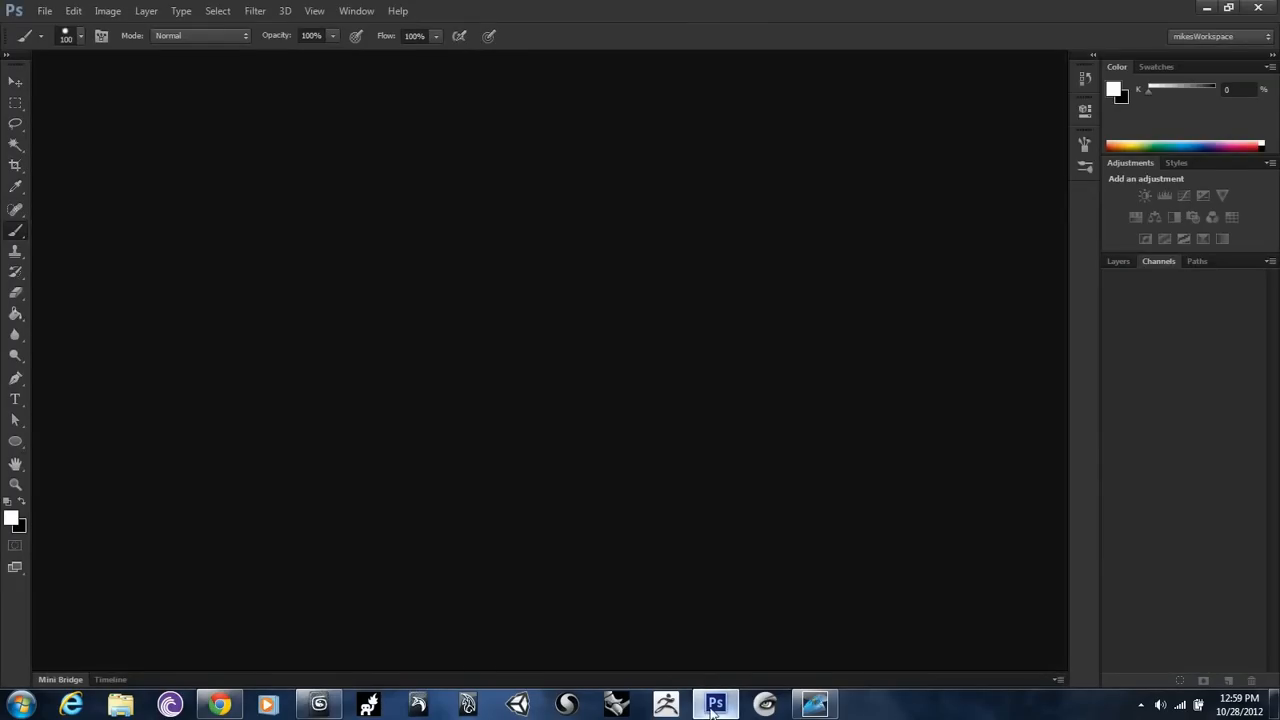
pyautogui.click(55, 10)
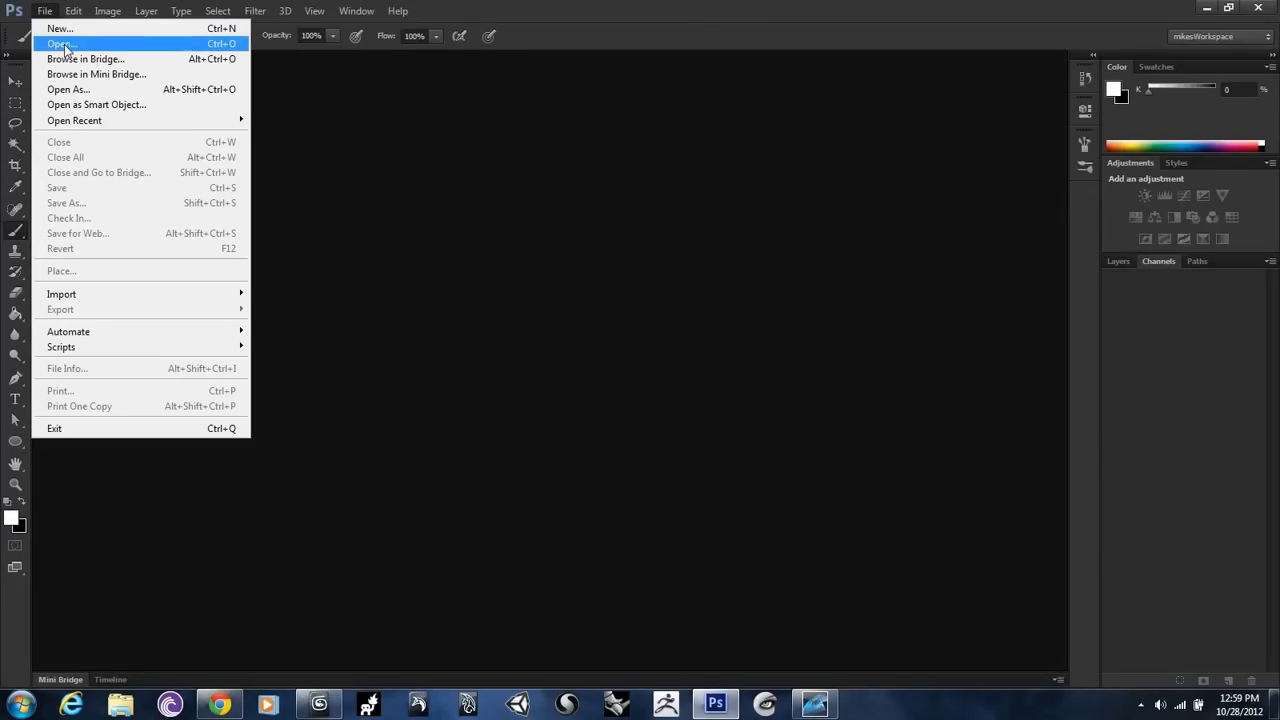
pyautogui.click(60, 28)
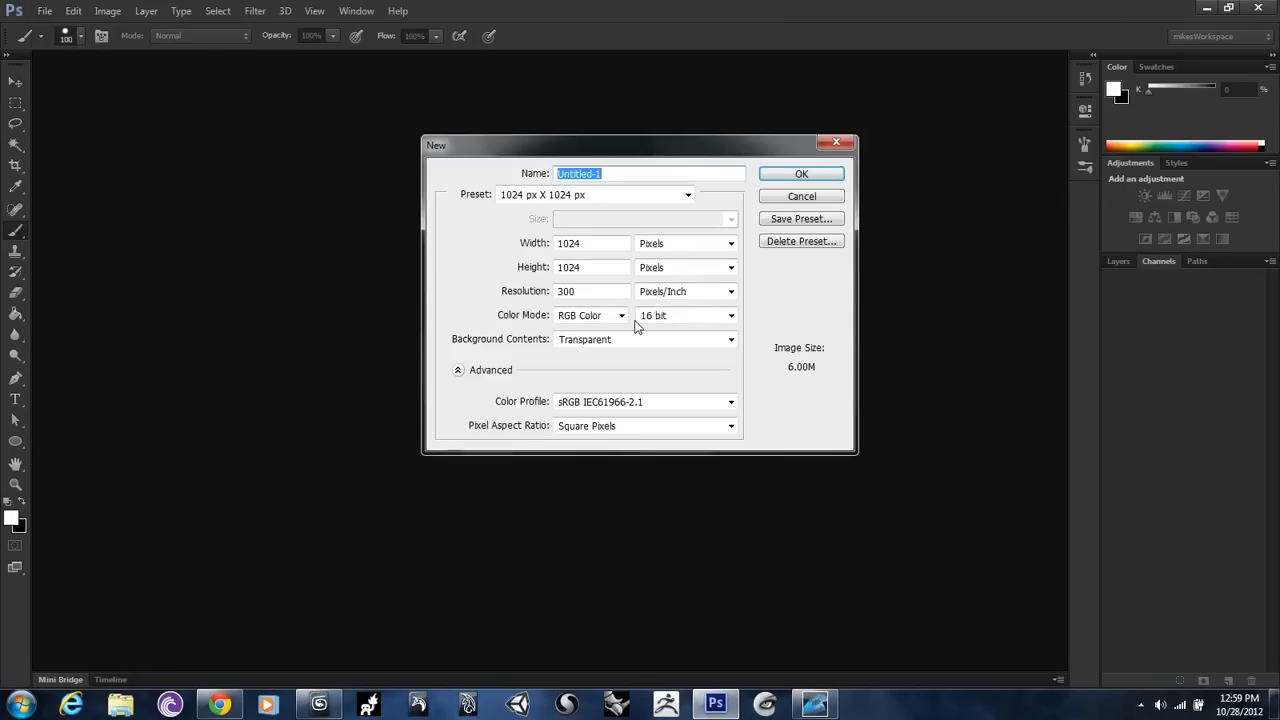
pyautogui.click(727, 320)
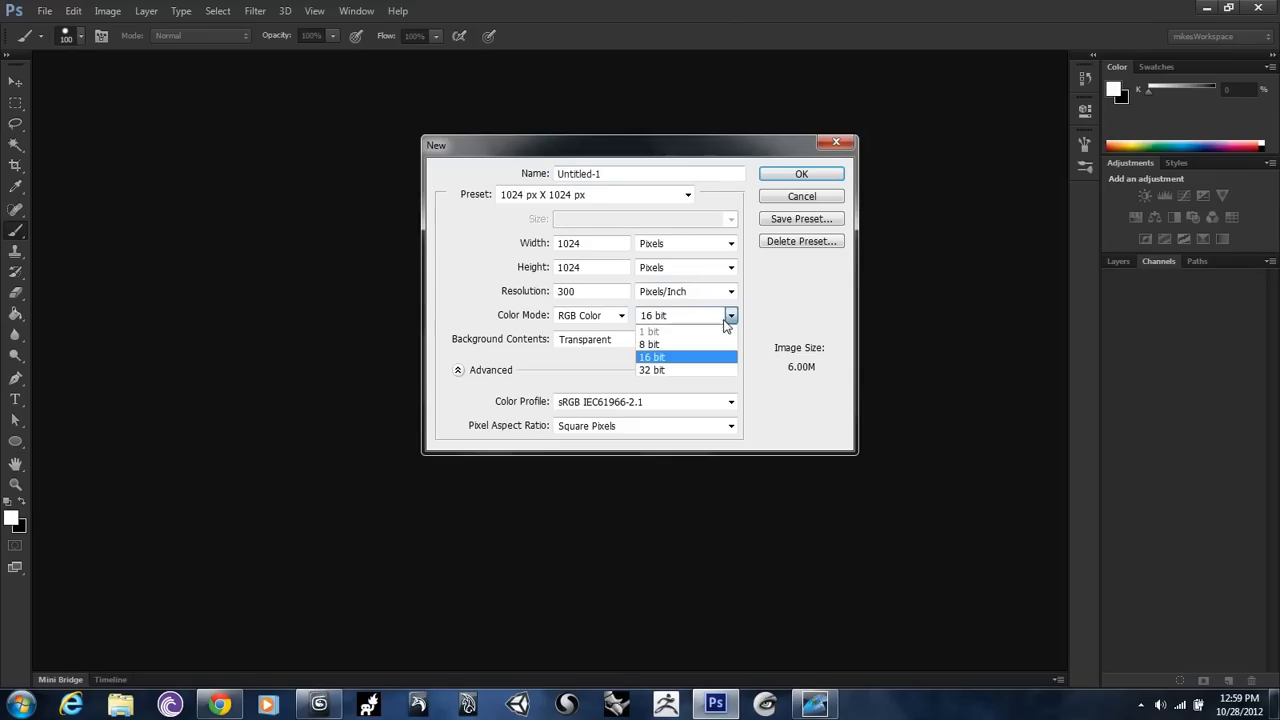
pyautogui.click(685, 348)
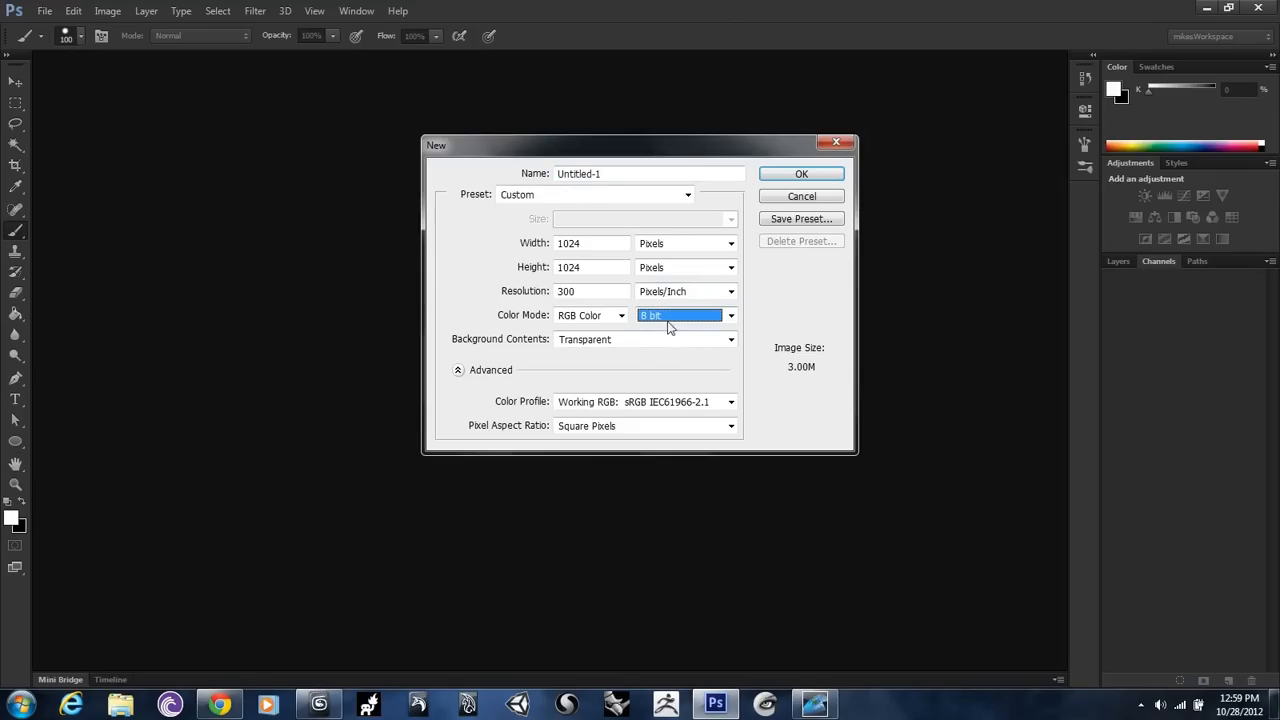
# Step: Save the document settings as preset "1024 px X 1024 px 8B" and create the new transparent document
pyautogui.click(639, 199)
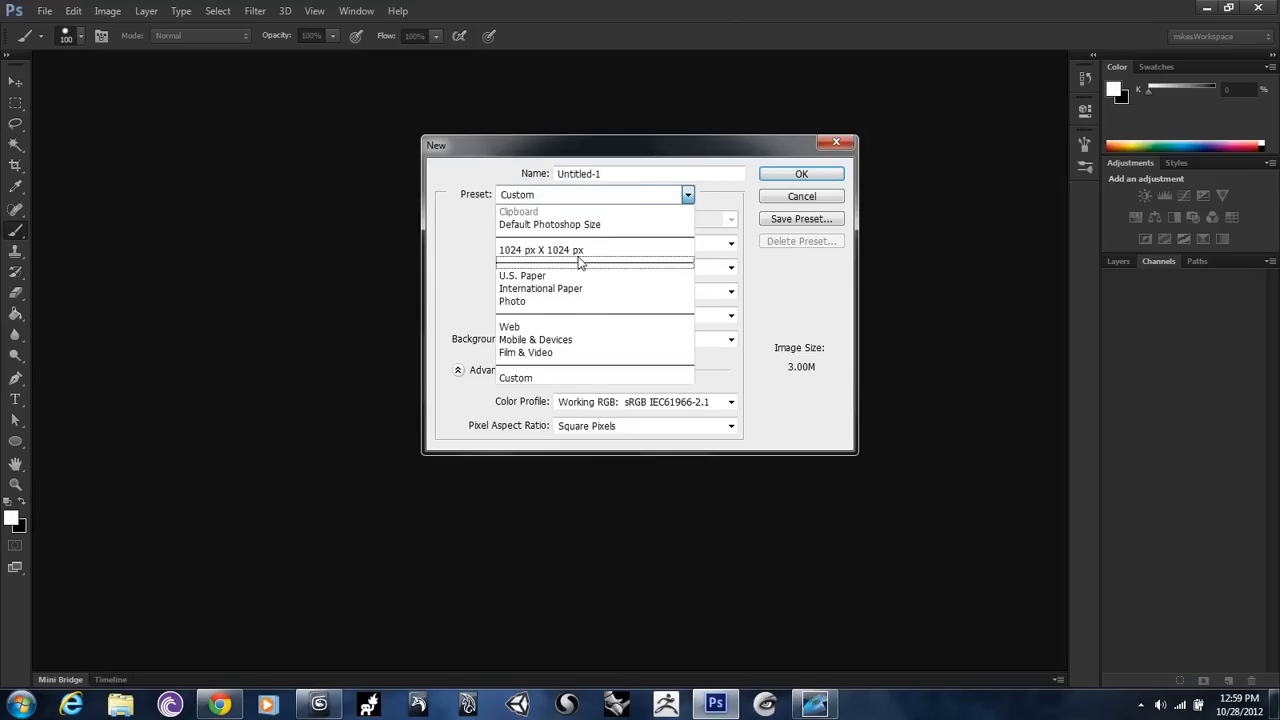
pyautogui.click(778, 224)
pyautogui.click(778, 224)
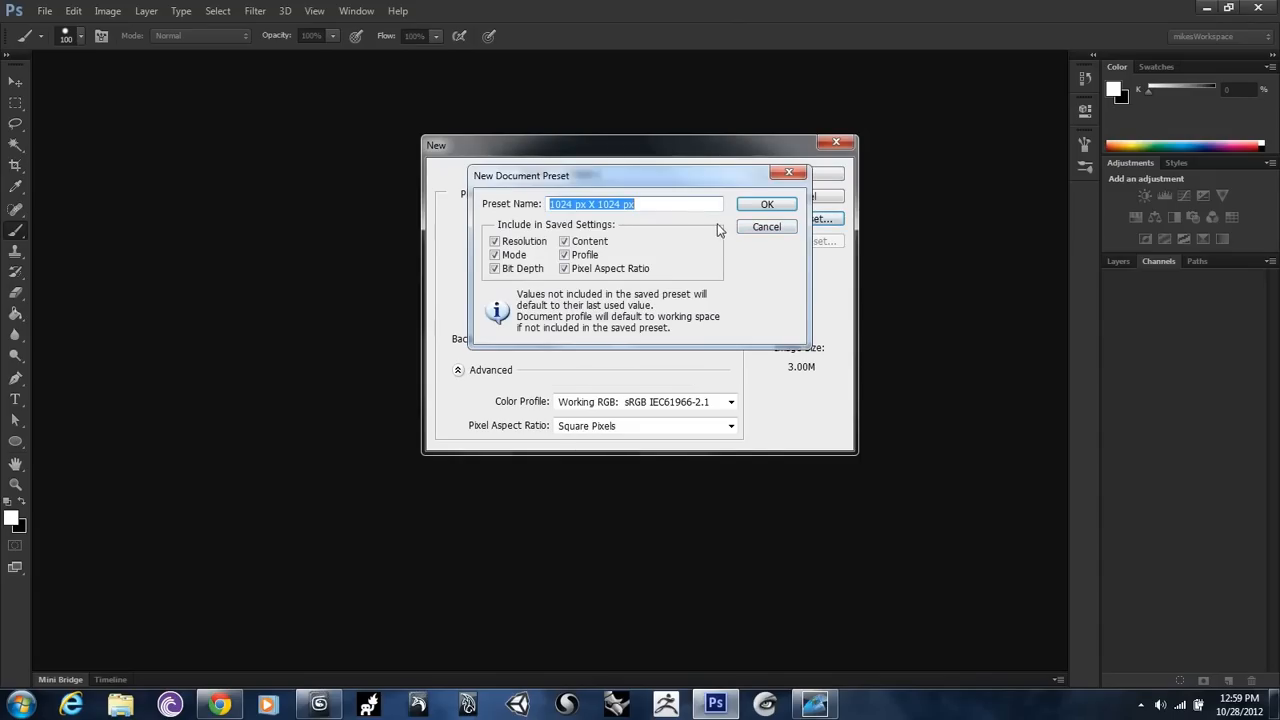
pyautogui.click(767, 204)
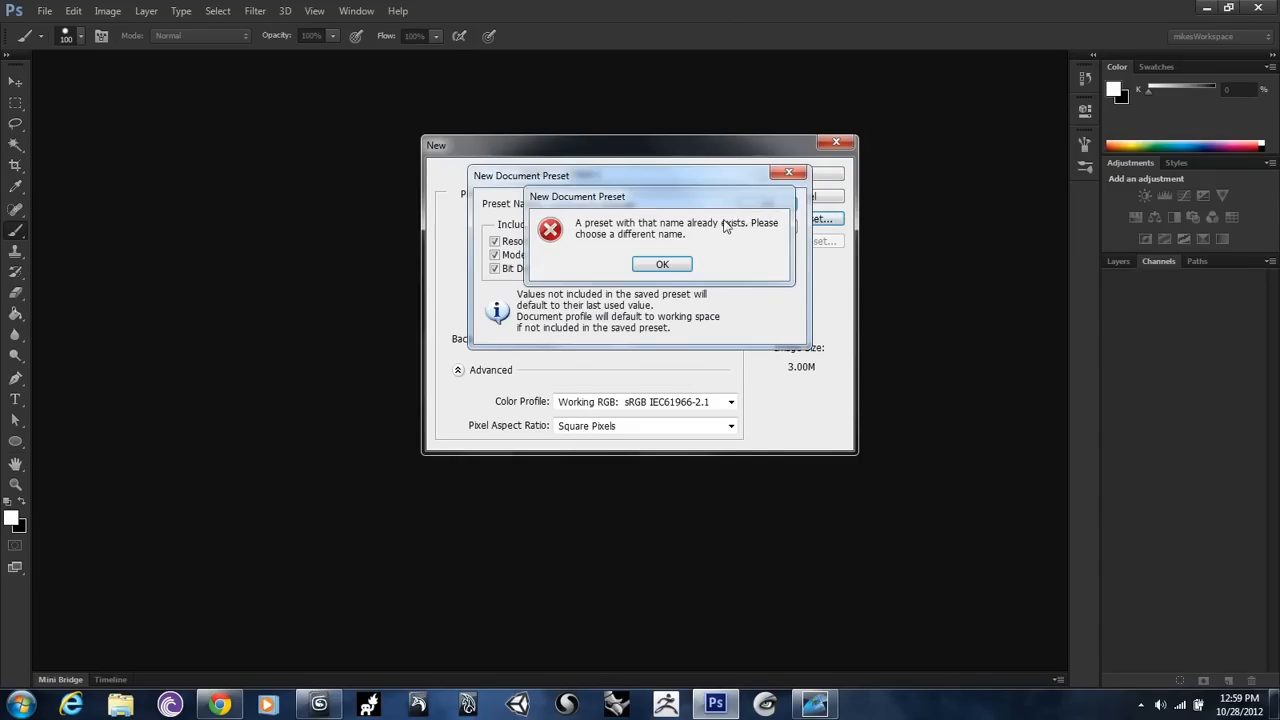
pyautogui.click(663, 265)
pyautogui.click(650, 203)
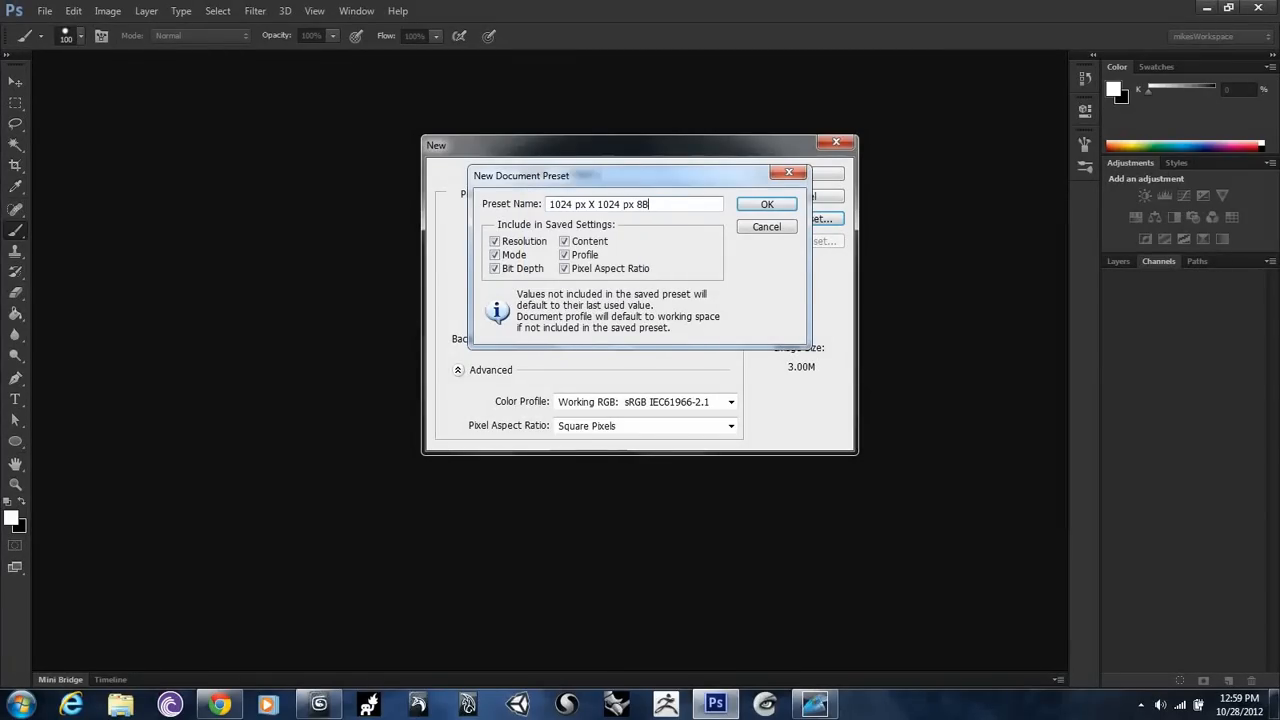
pyautogui.press('Return')
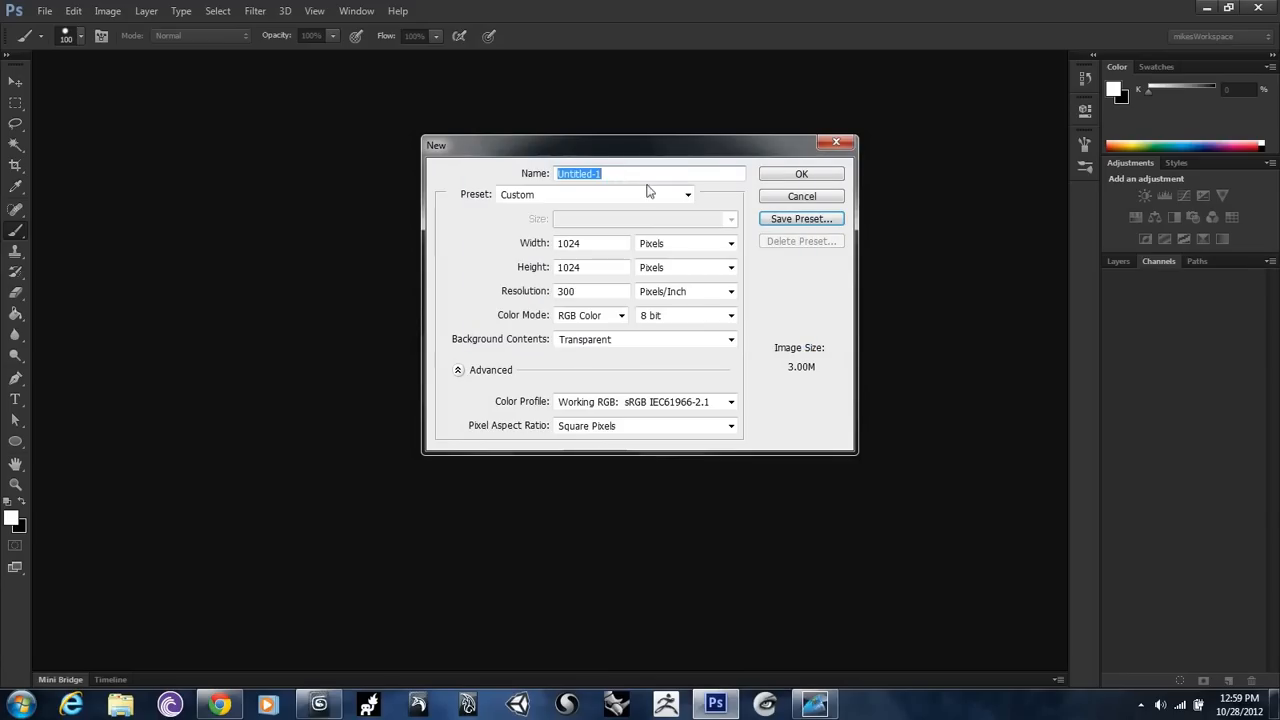
pyautogui.click(775, 176)
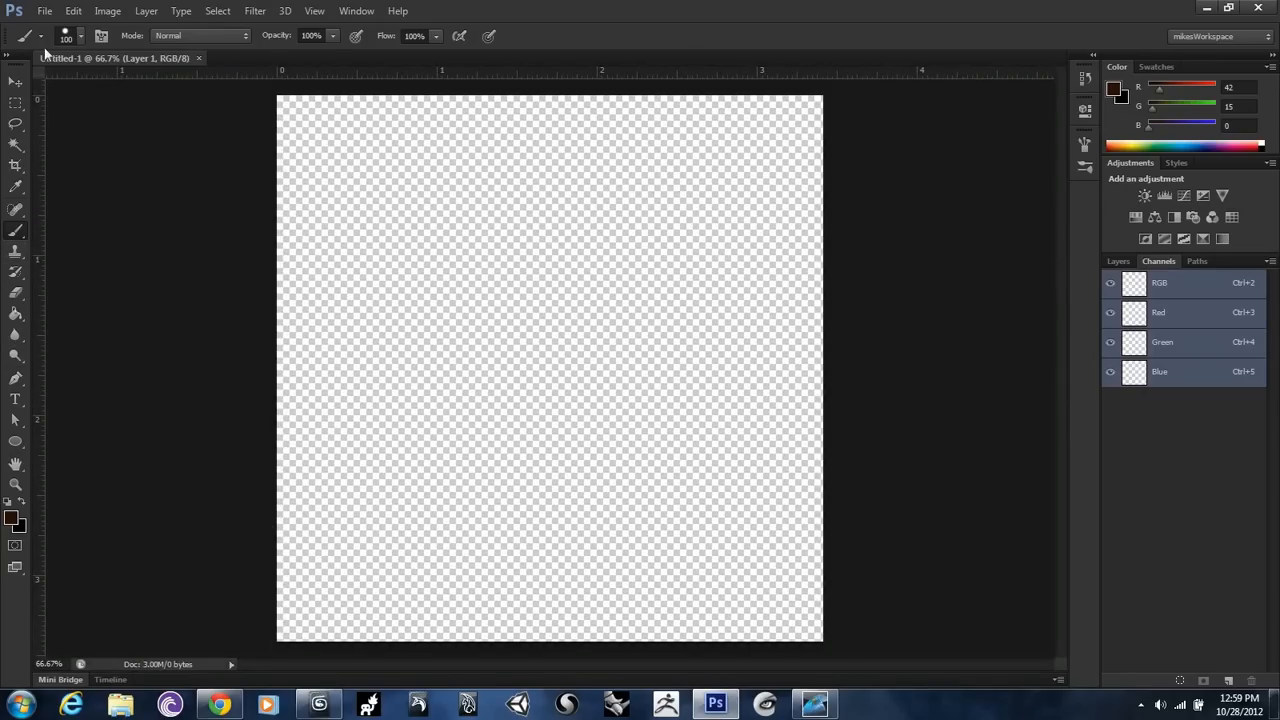
# Step: Load the Little_Lambs.abr file from the photoshopbrushes folder into the brush presets
pyautogui.click(80, 38)
pyautogui.click(210, 65)
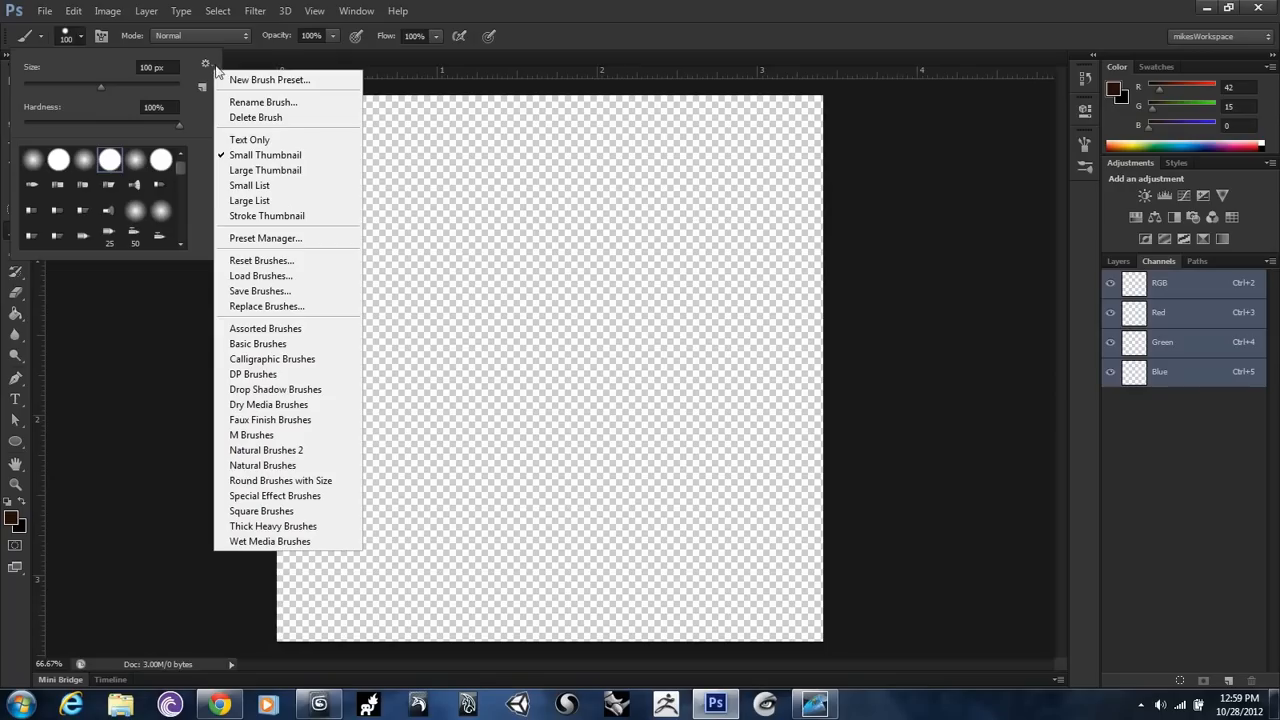
pyautogui.click(282, 282)
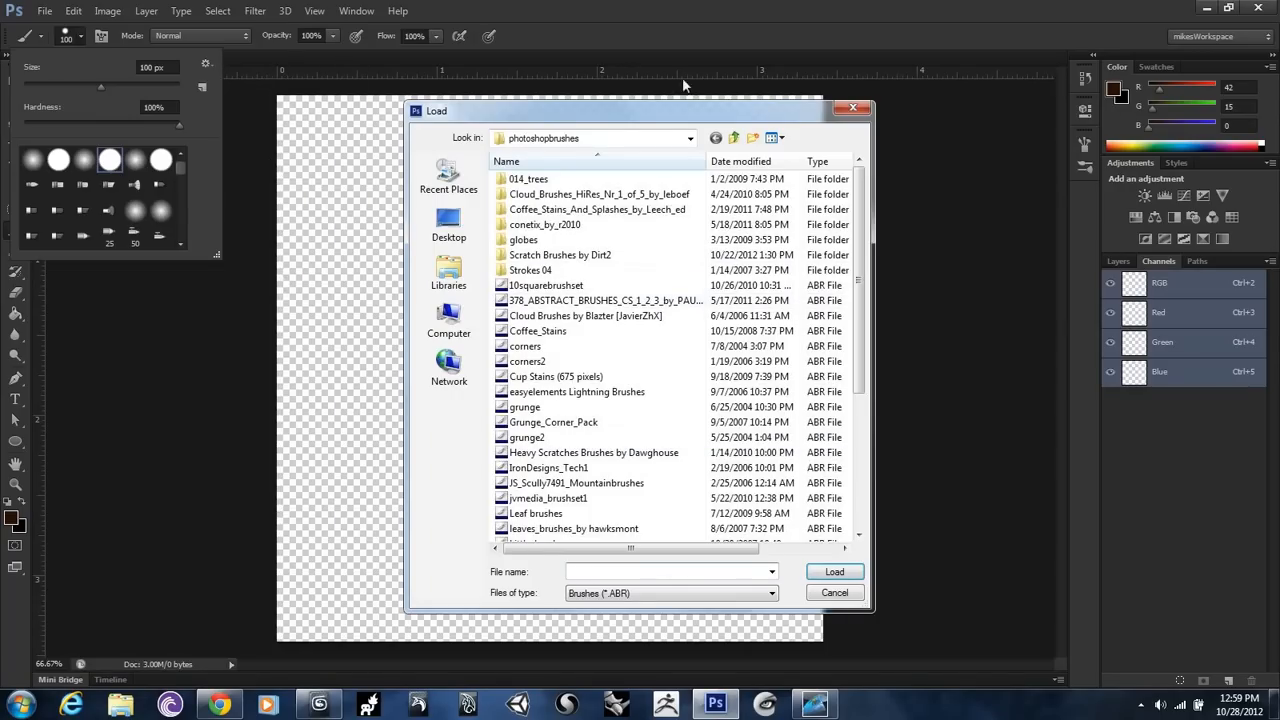
pyautogui.click(588, 364)
pyautogui.scroll(-5, 588, 350)
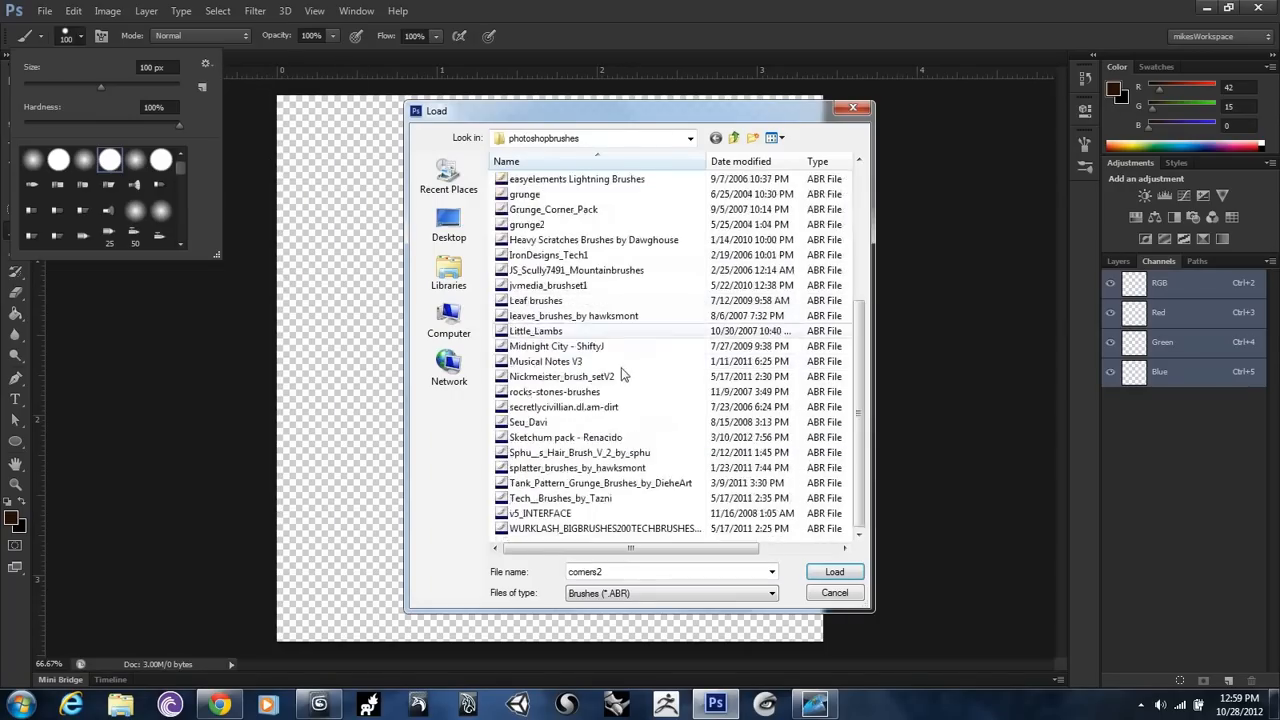
pyautogui.click(588, 330)
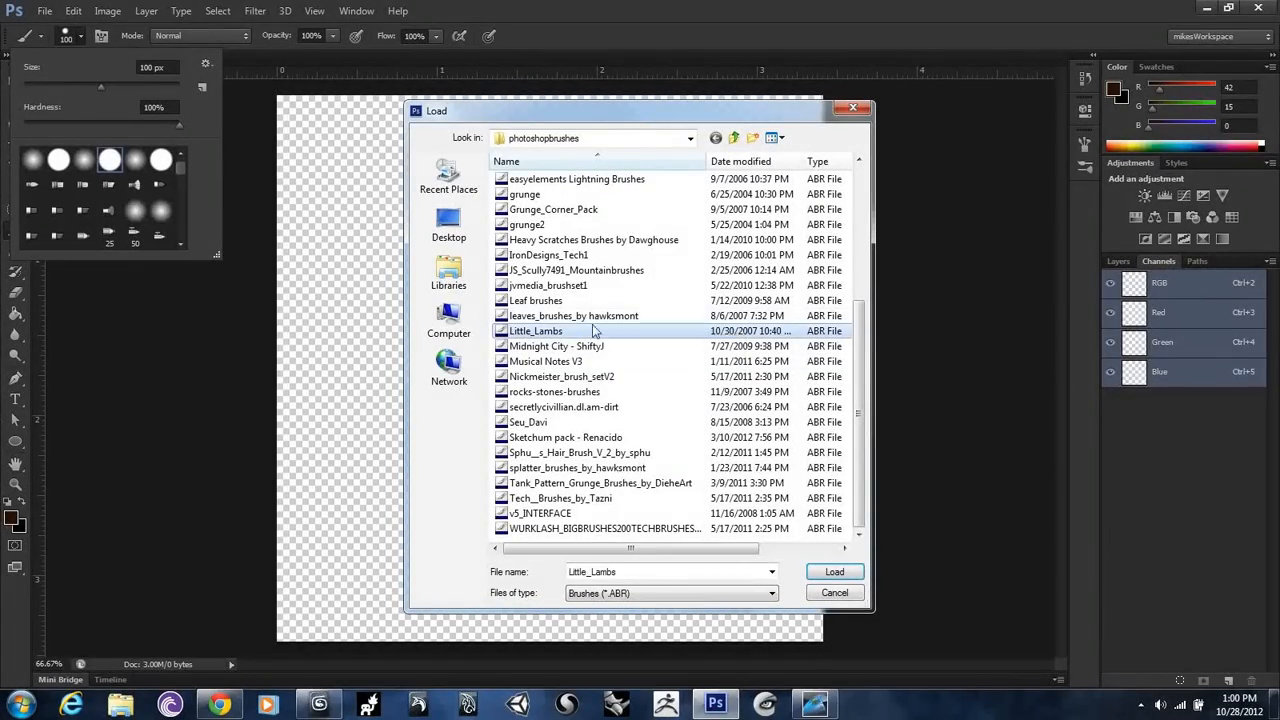
pyautogui.doubleClick(578, 340)
# Step: Choose the 613 px diagonal branch brush from the brush presets
pyautogui.moveTo(184, 168)
pyautogui.mouseDown()
pyautogui.moveTo(190, 237)
pyautogui.moveTo(192, 208)
pyautogui.mouseUp()
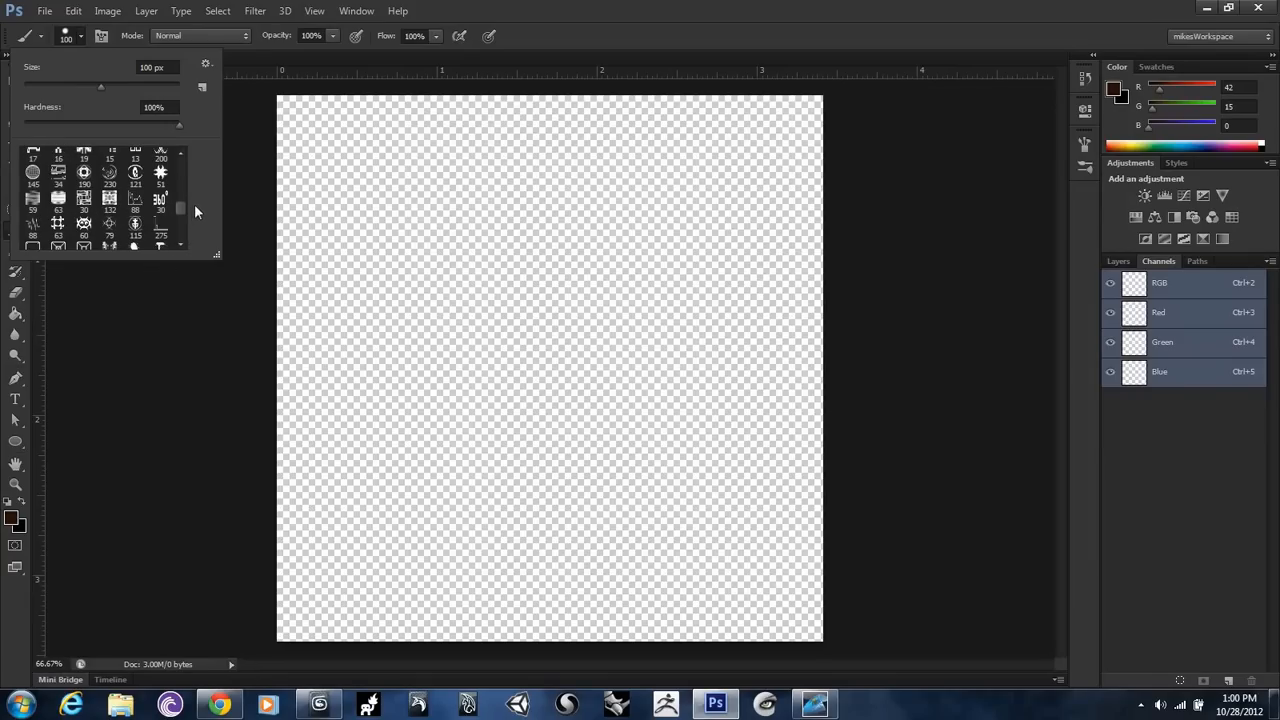
pyautogui.click(179, 244)
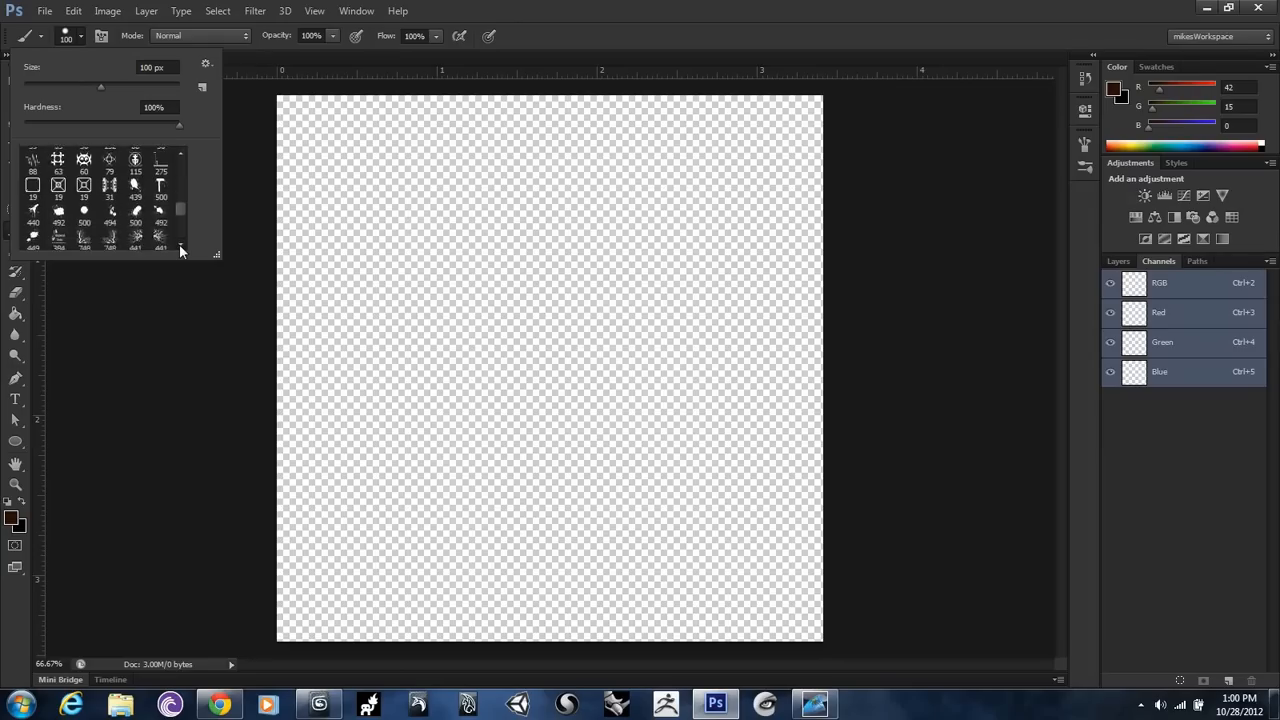
pyautogui.click(179, 244)
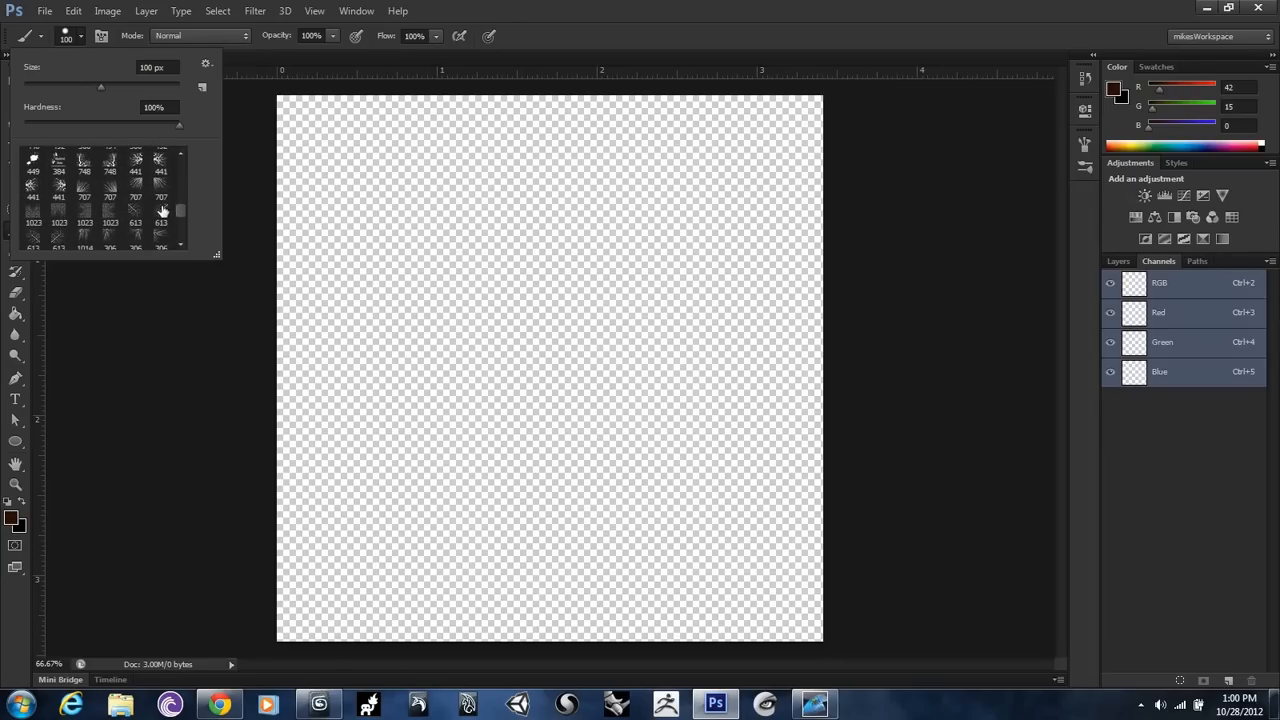
pyautogui.click(158, 222)
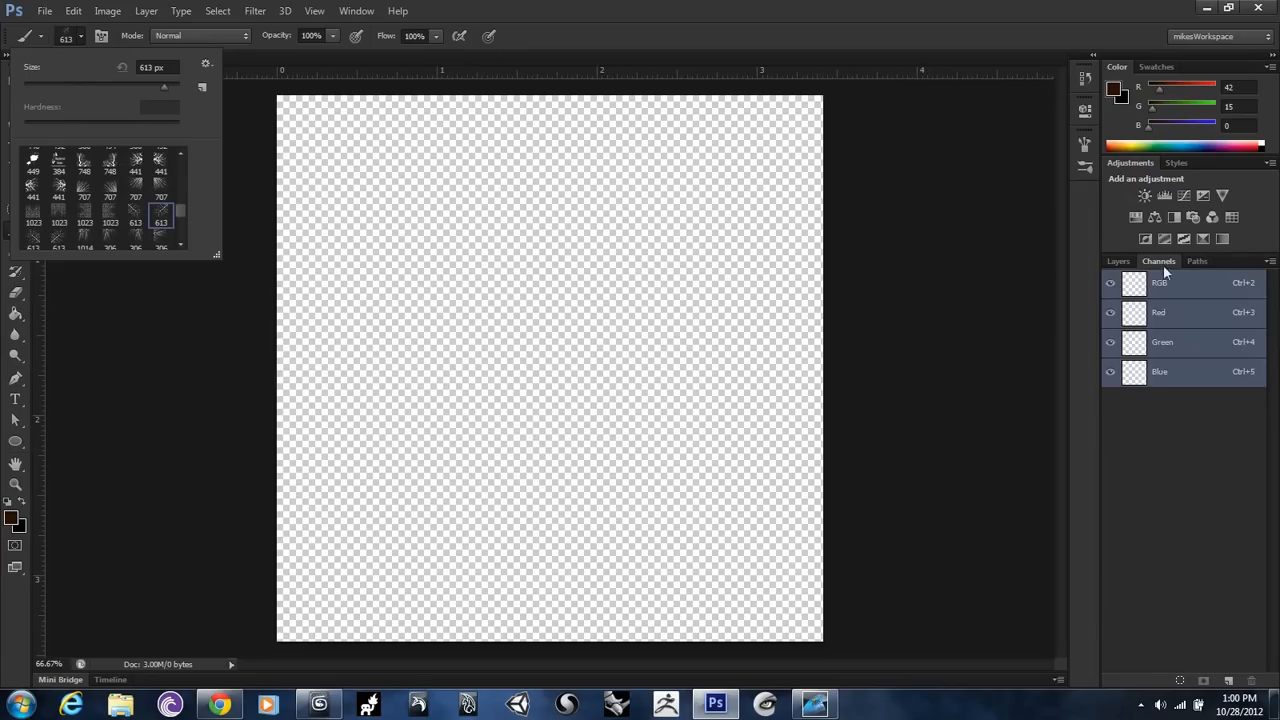
# Step: Set the foreground color to dark brown (R 37, G 14, B 2) and stamp the branch once near the canvas centre on Layer 1
pyautogui.click(1118, 261)
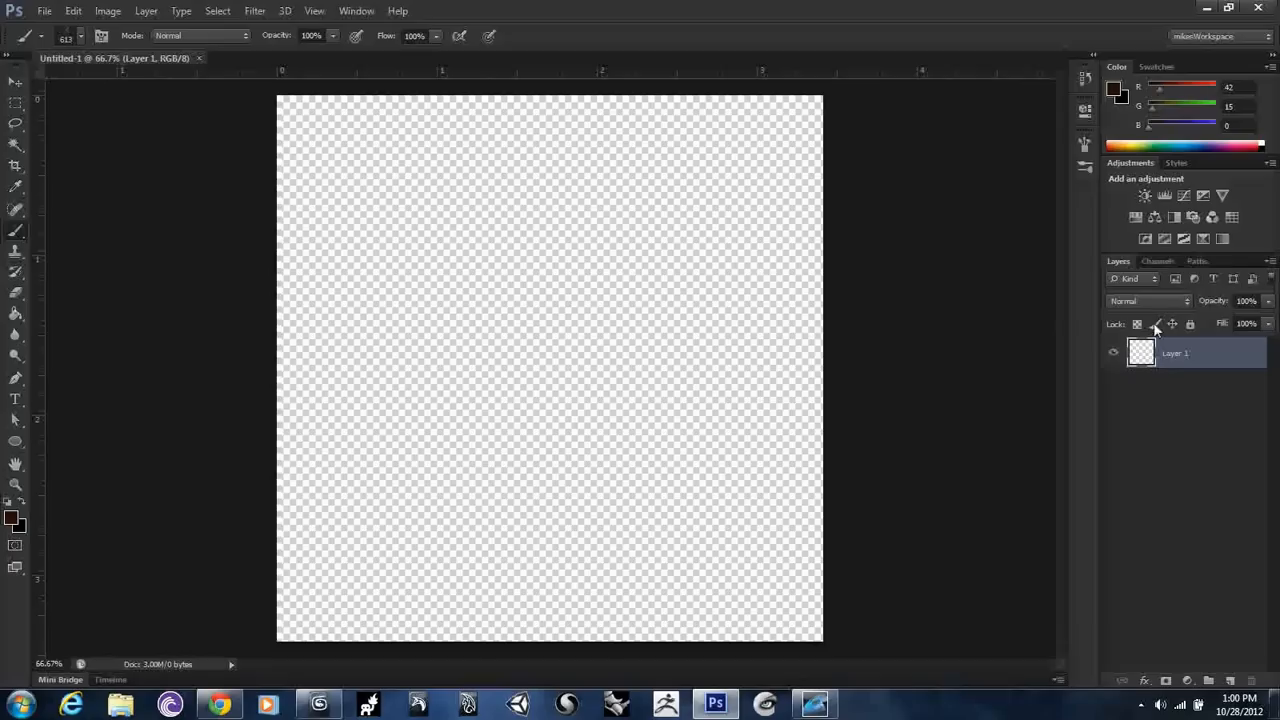
pyautogui.click(11, 517)
pyautogui.click(1006, 315)
pyautogui.click(1006, 311)
pyautogui.click(1006, 317)
pyautogui.click(1192, 134)
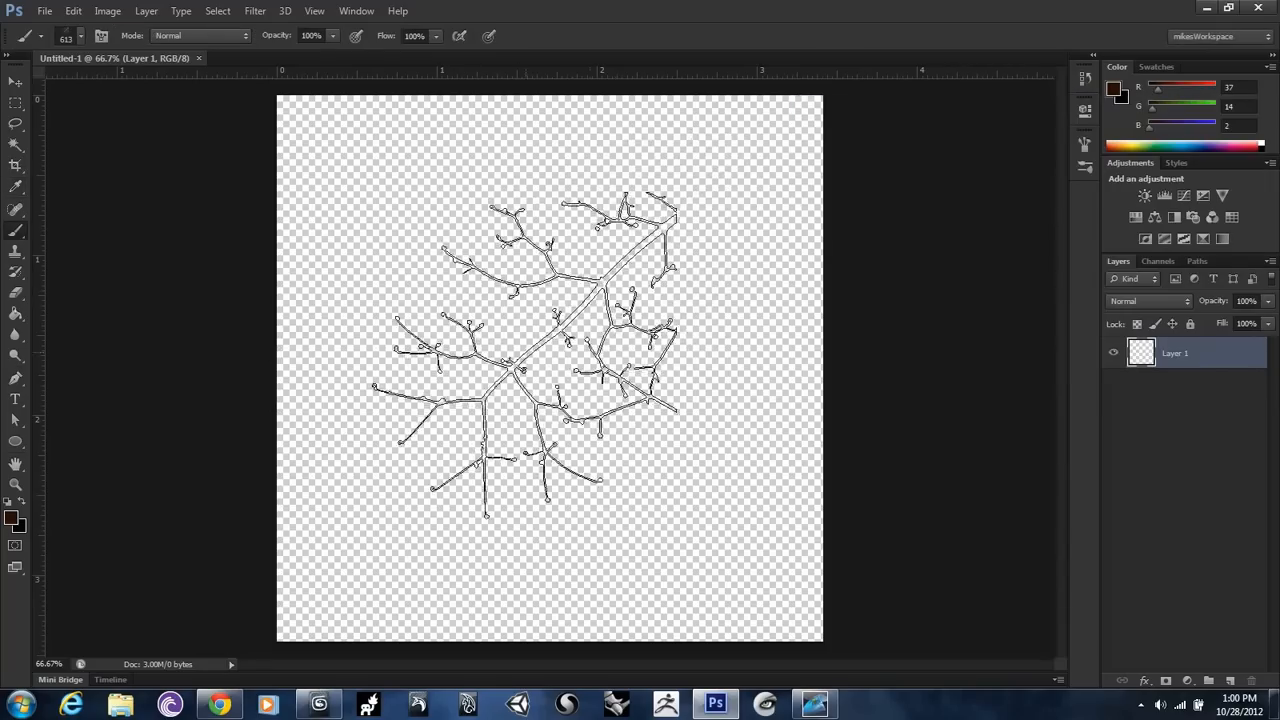
pyautogui.click(514, 364)
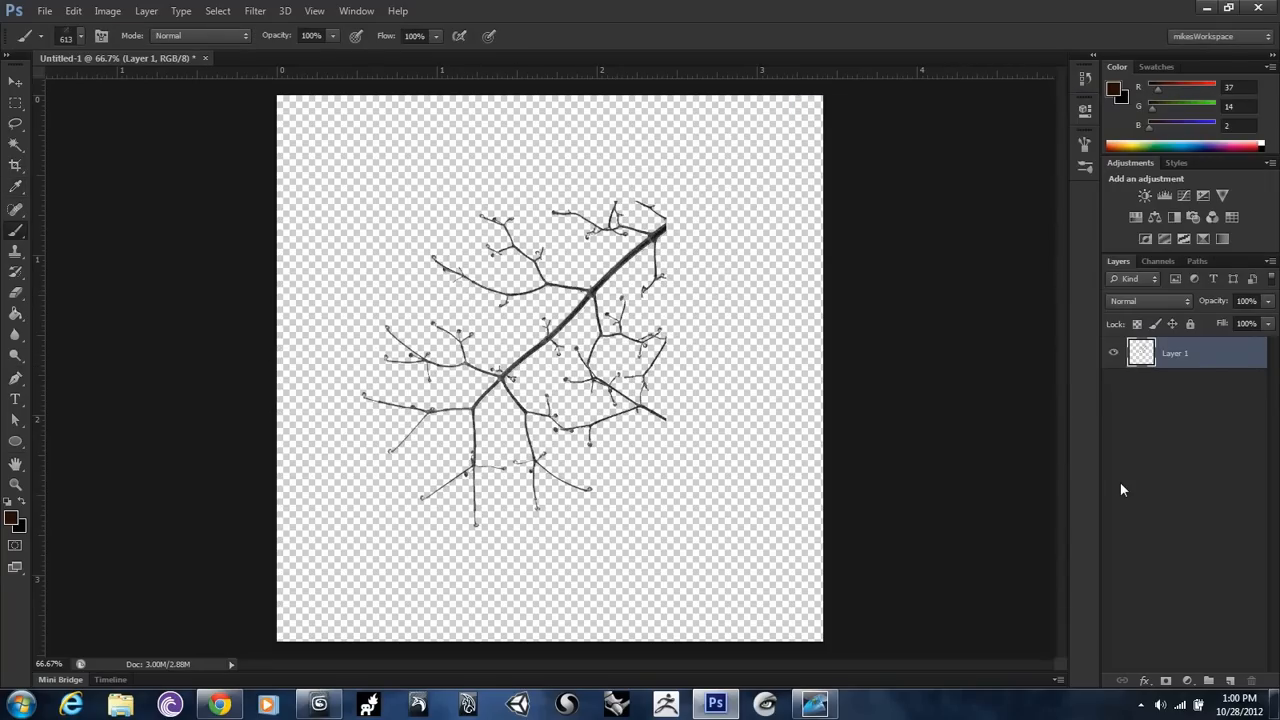
# Step: Duplicate Layer 1 with the branch, keeping the suggested name Layer 1 copy
pyautogui.rightClick(1194, 363)
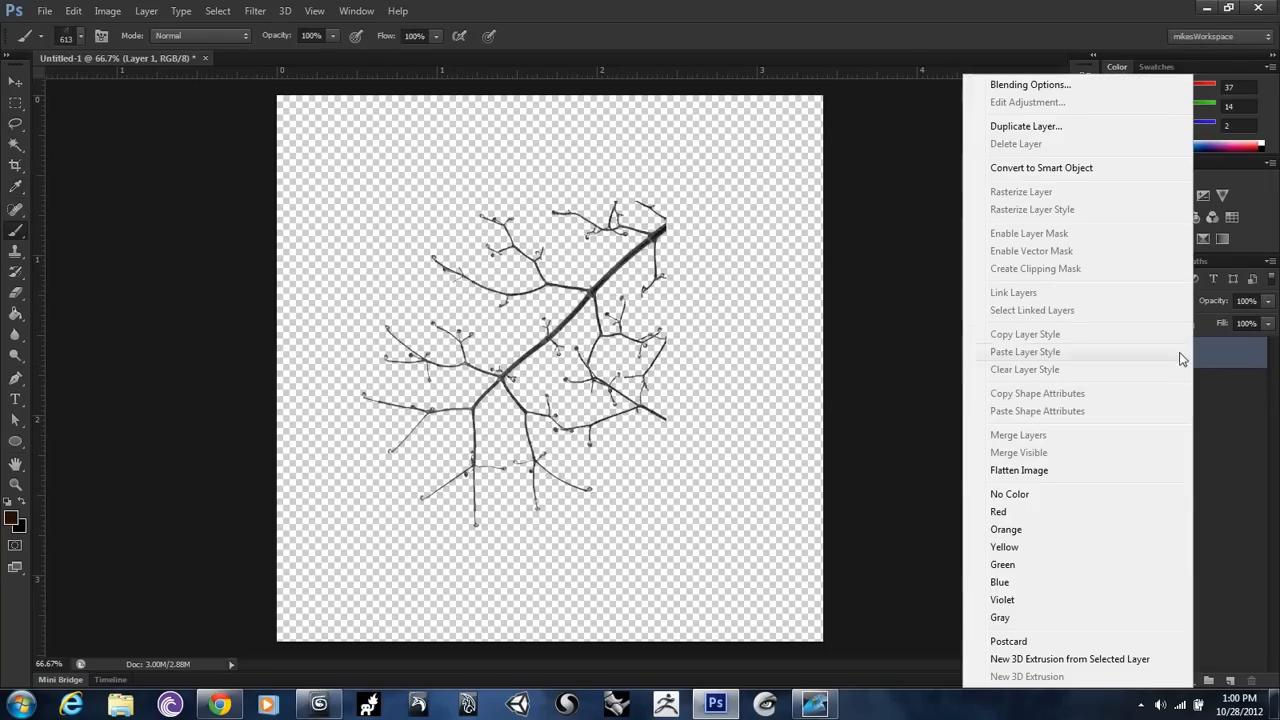
pyautogui.click(1088, 124)
pyautogui.click(779, 218)
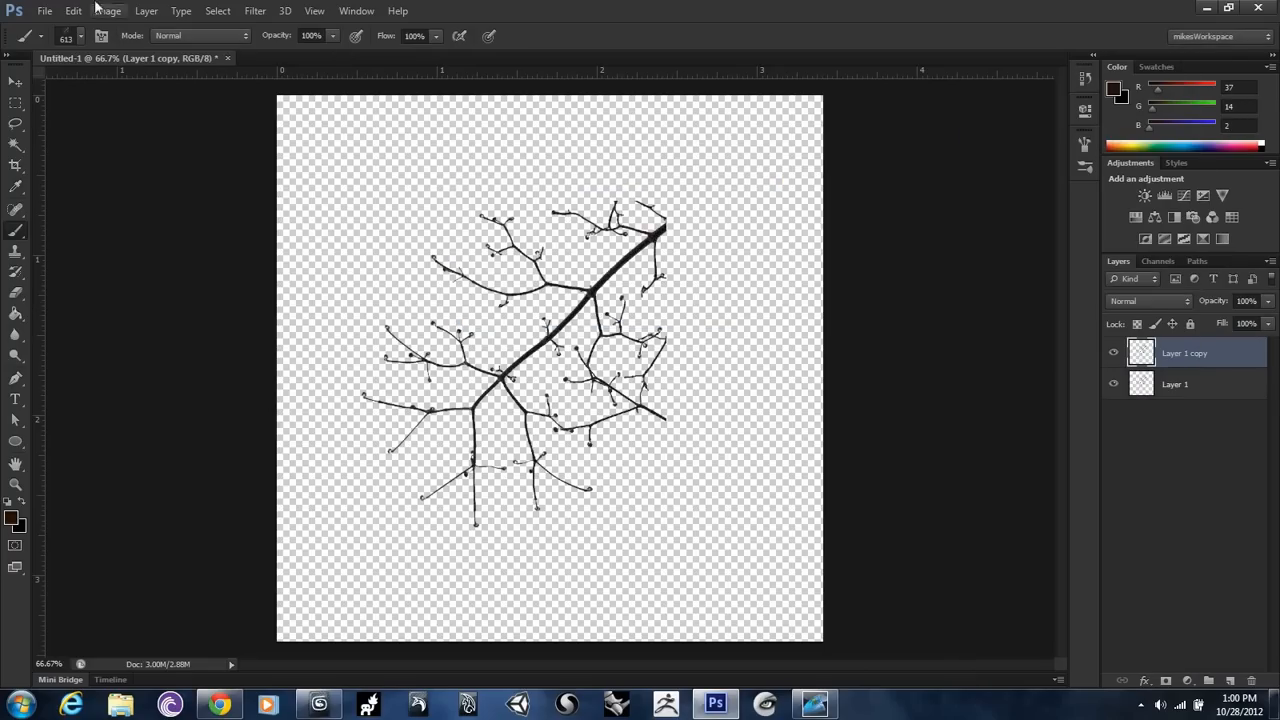
# Step: Apply an Add Noise filter of 2% with Gaussian distribution and Monochromatic on to Layer 1 copy
pyautogui.click(255, 11)
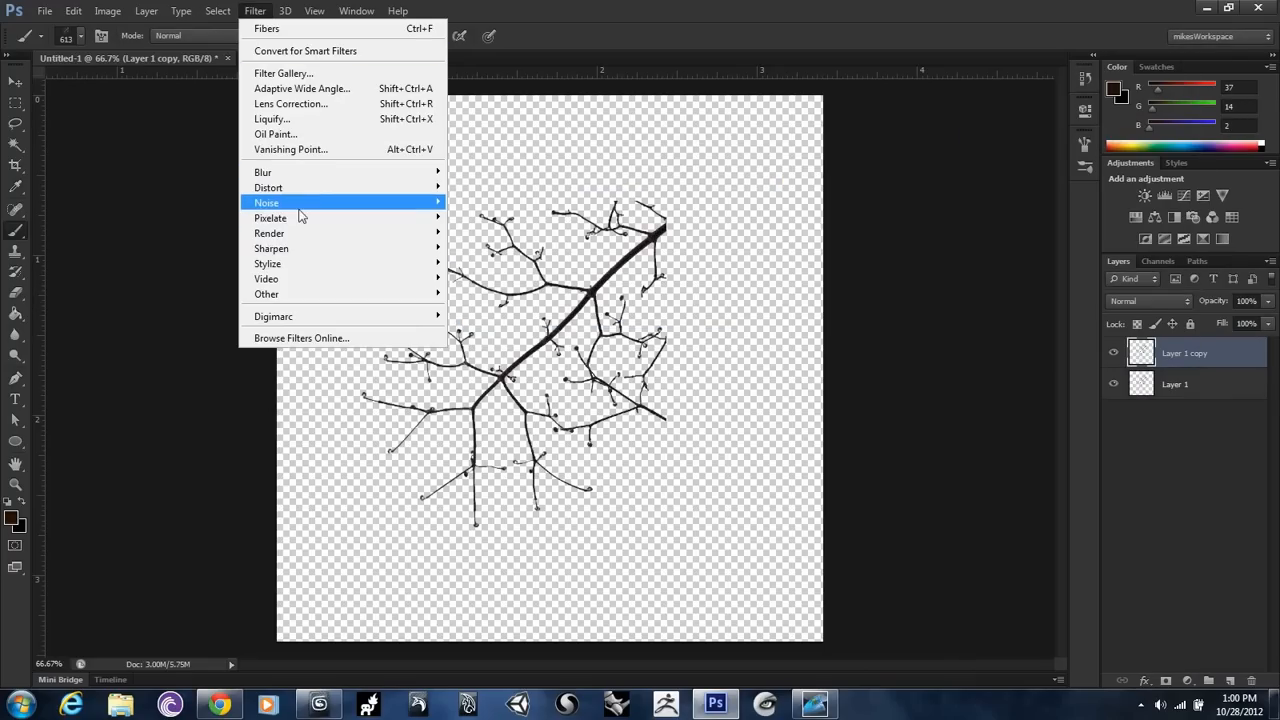
pyautogui.moveTo(305, 208)
pyautogui.click(467, 204)
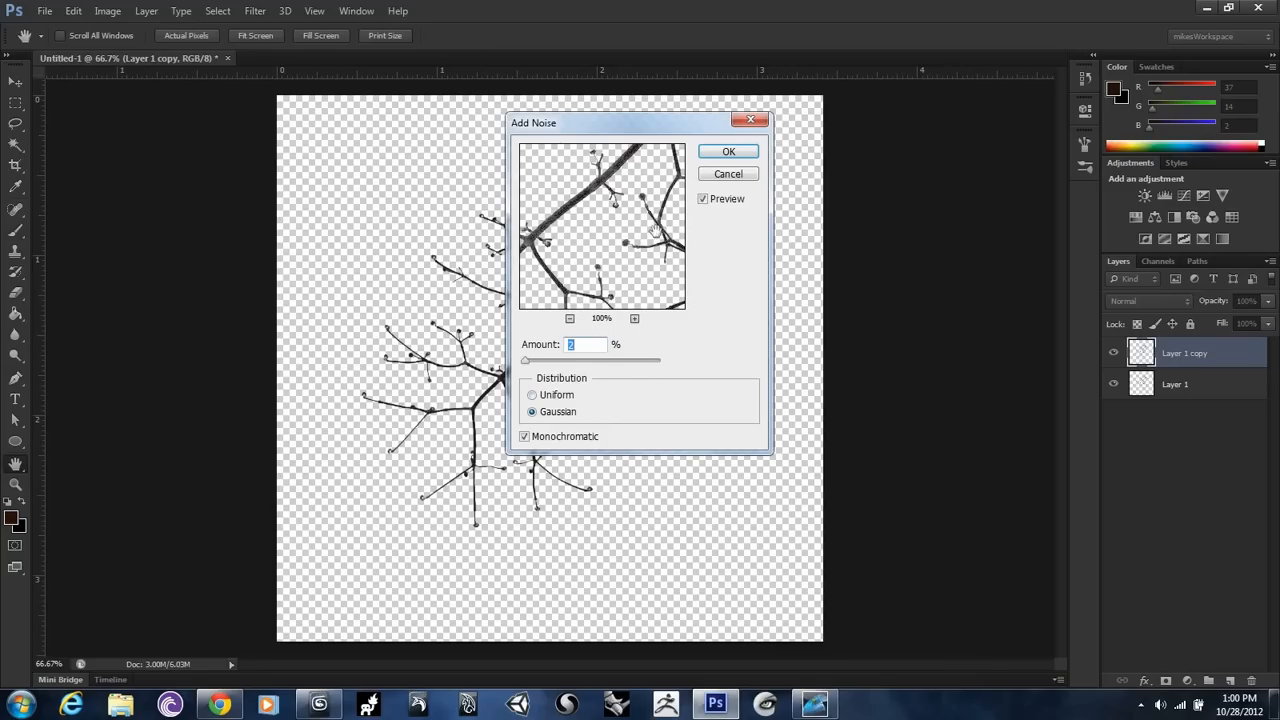
pyautogui.click(738, 156)
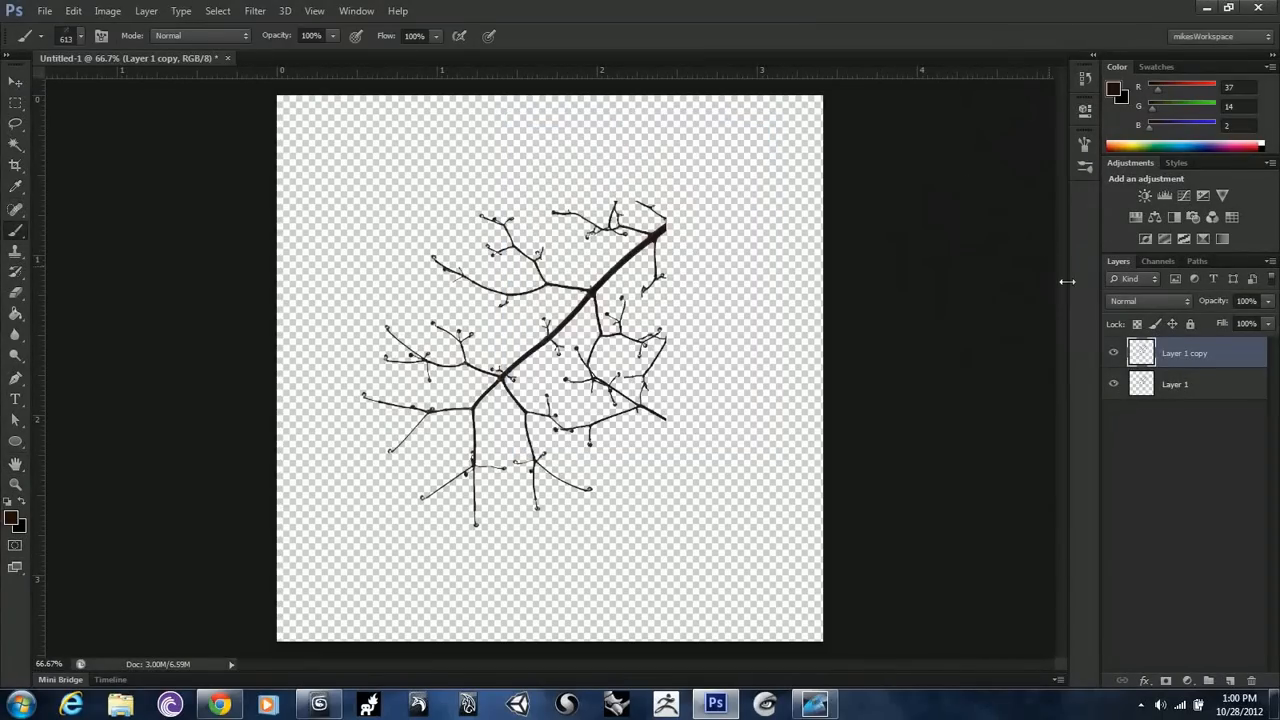
# Step: Apply the Fibers filter to Layer 1 copy with a raised variance and strength 12
pyautogui.click(255, 10)
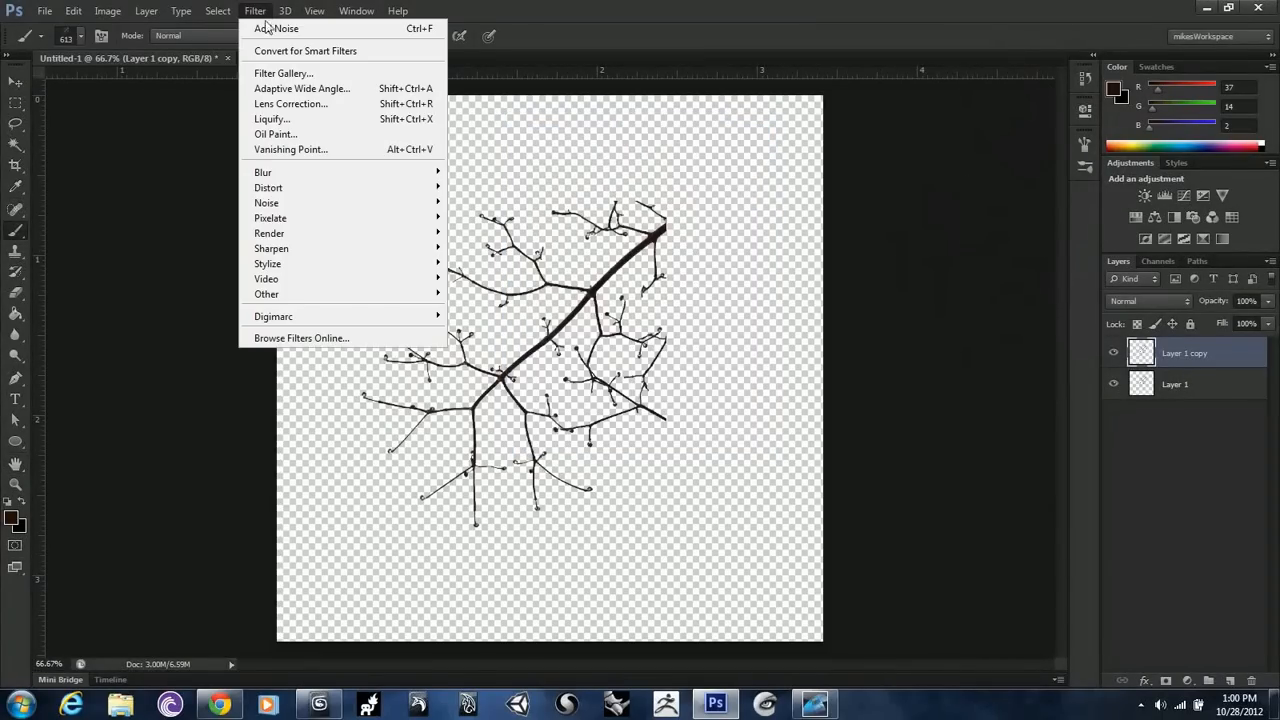
pyautogui.moveTo(388, 210)
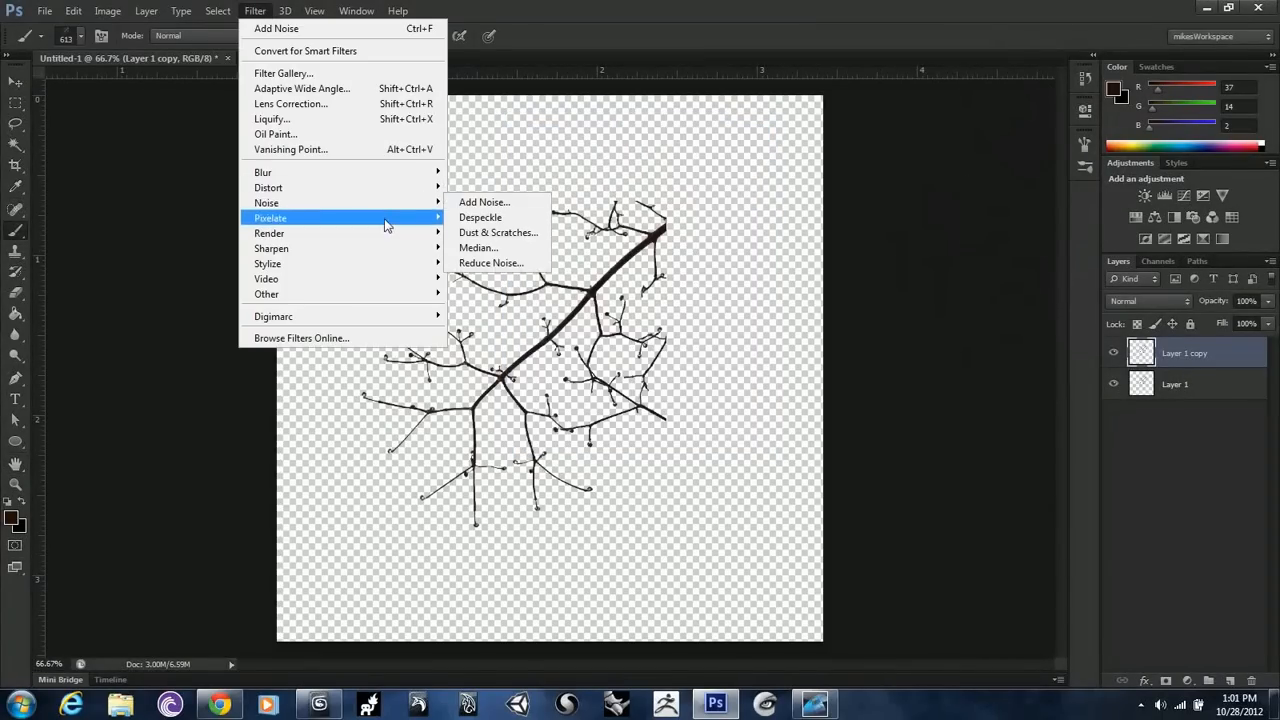
pyautogui.moveTo(381, 240)
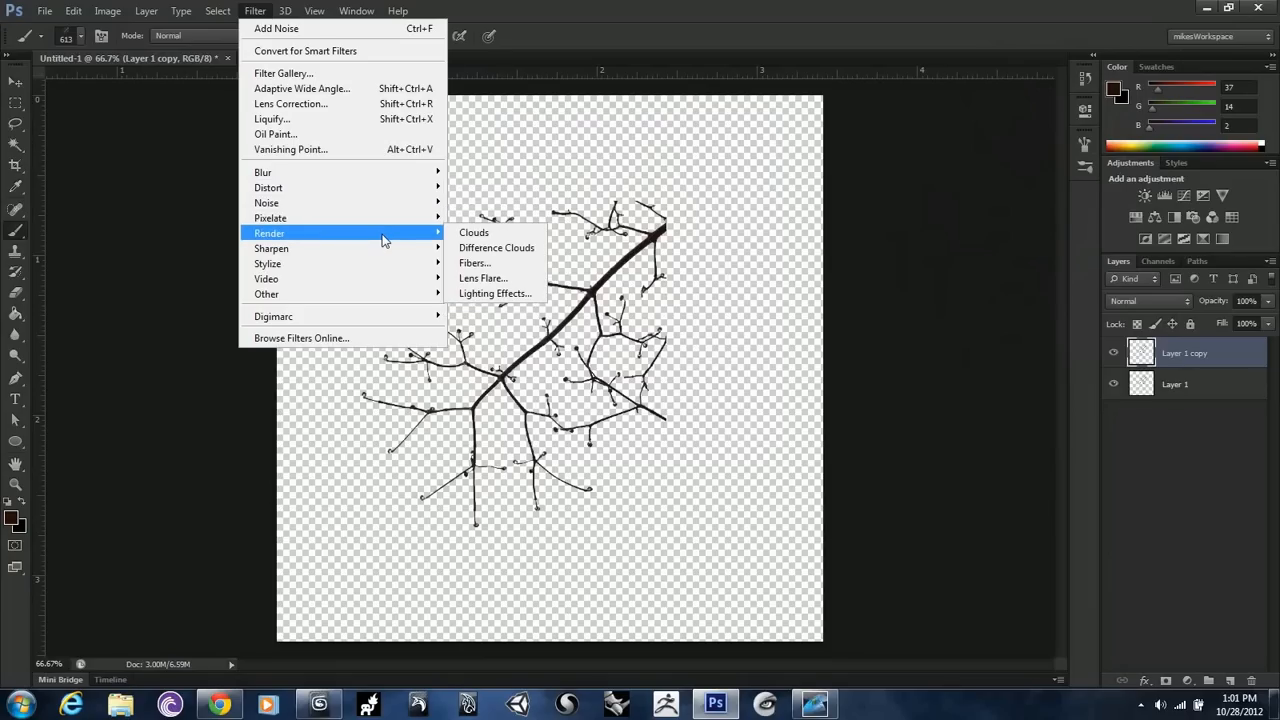
pyautogui.click(505, 263)
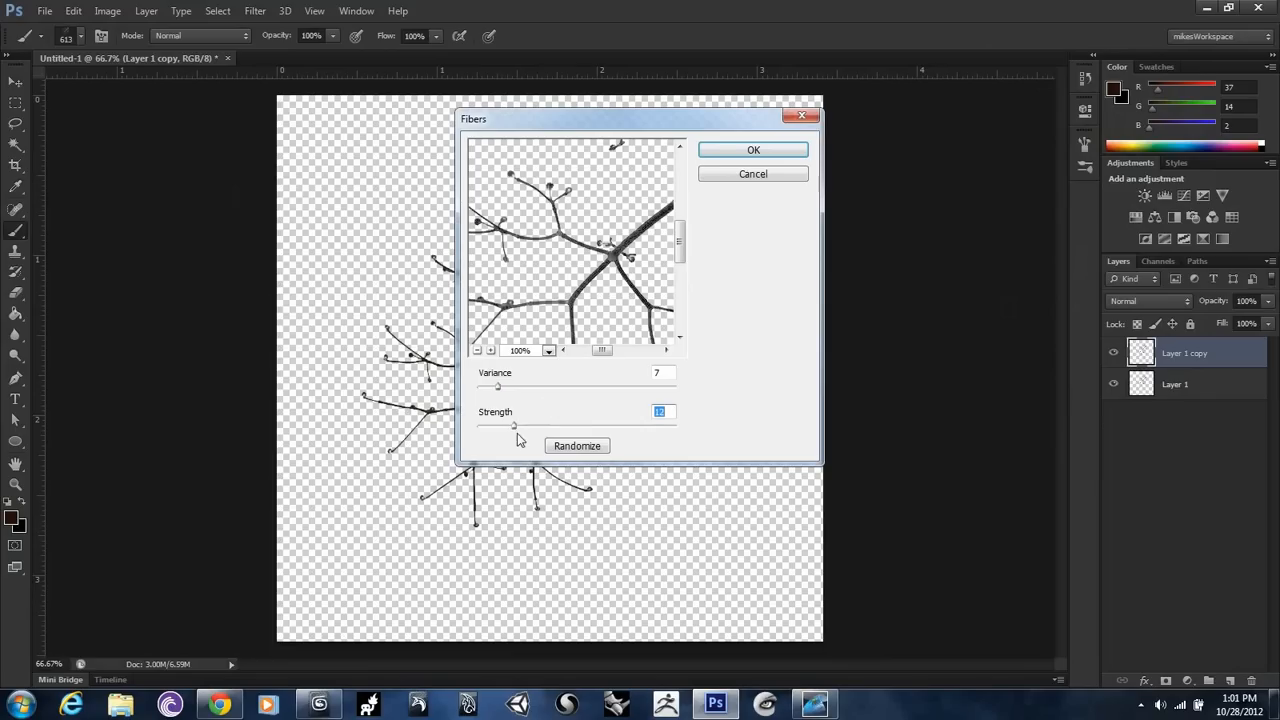
pyautogui.click(523, 388)
pyautogui.click(753, 154)
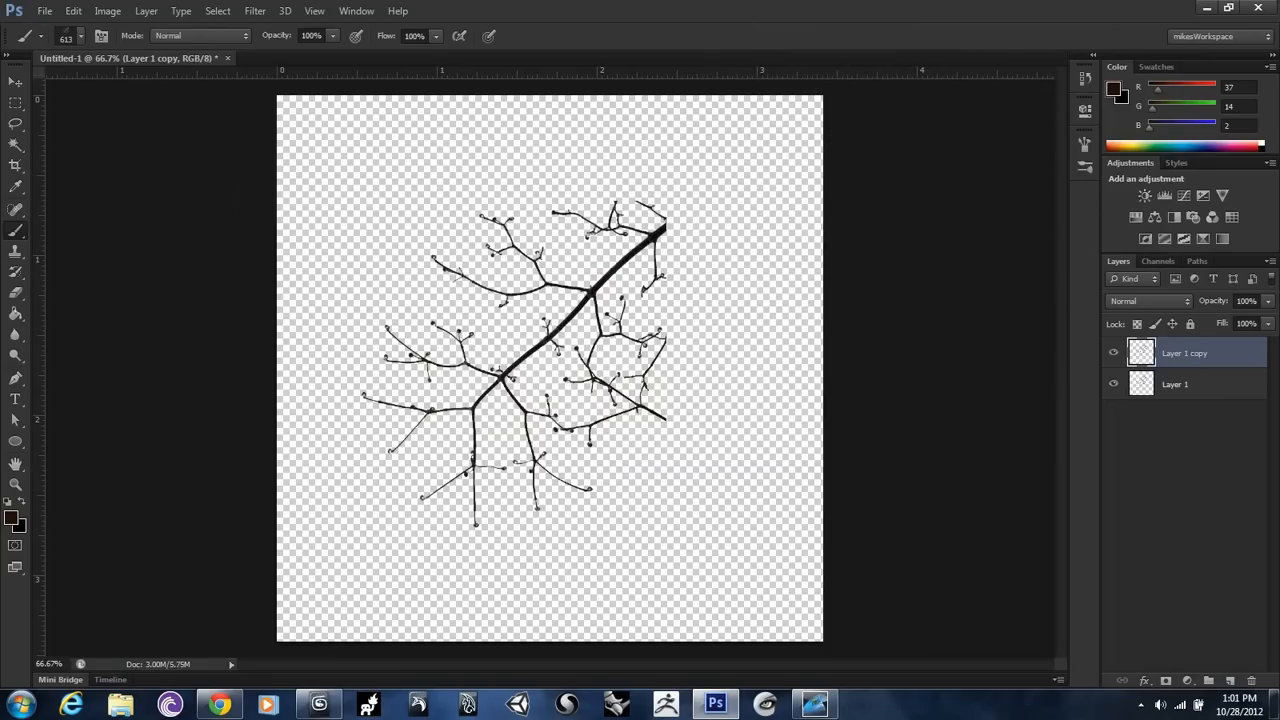
# Step: Choose the 387 px hanging leaf cluster brush from the brush presets
pyautogui.scroll(5, 837, 343)
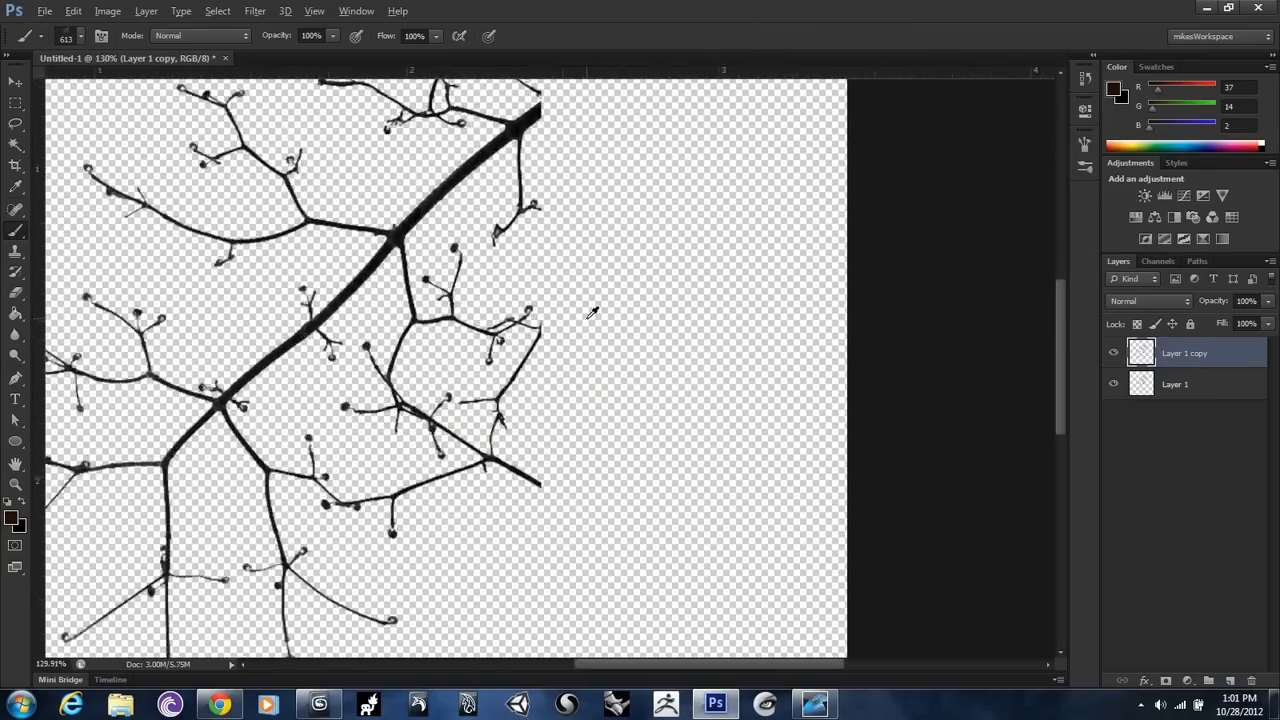
pyautogui.scroll(-4, 588, 304)
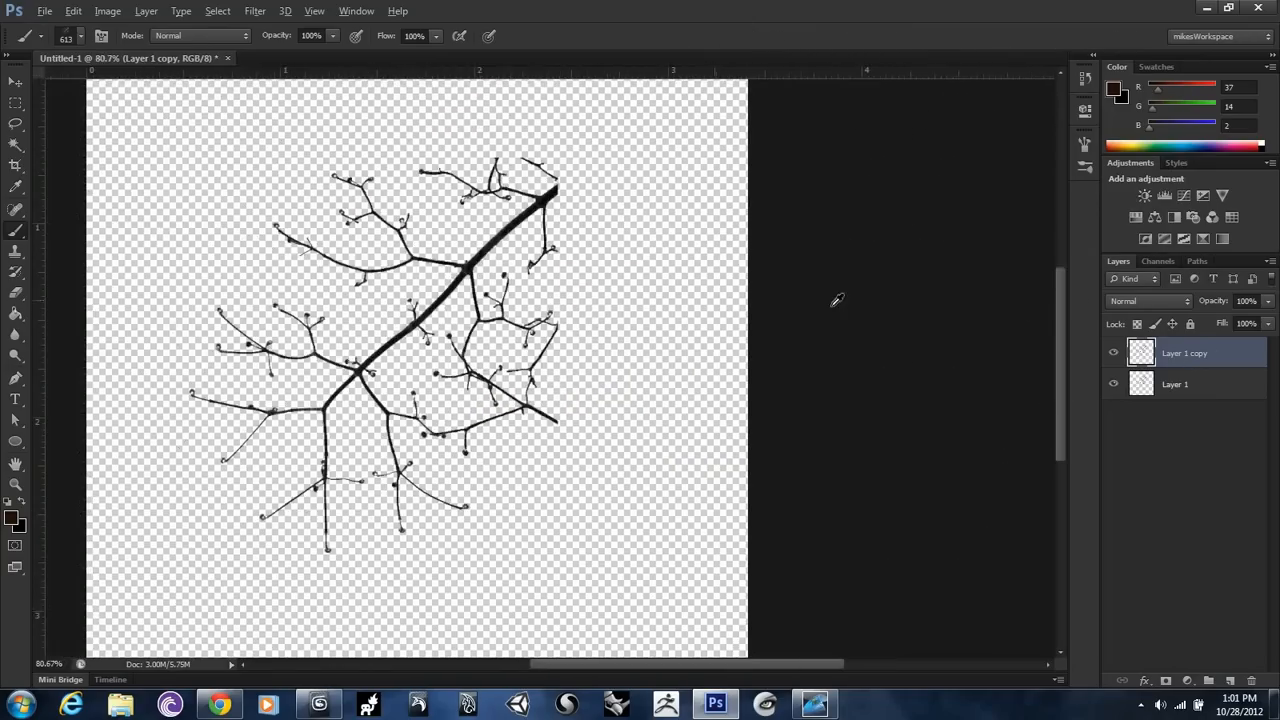
pyautogui.click(81, 37)
pyautogui.scroll(-4, 181, 232)
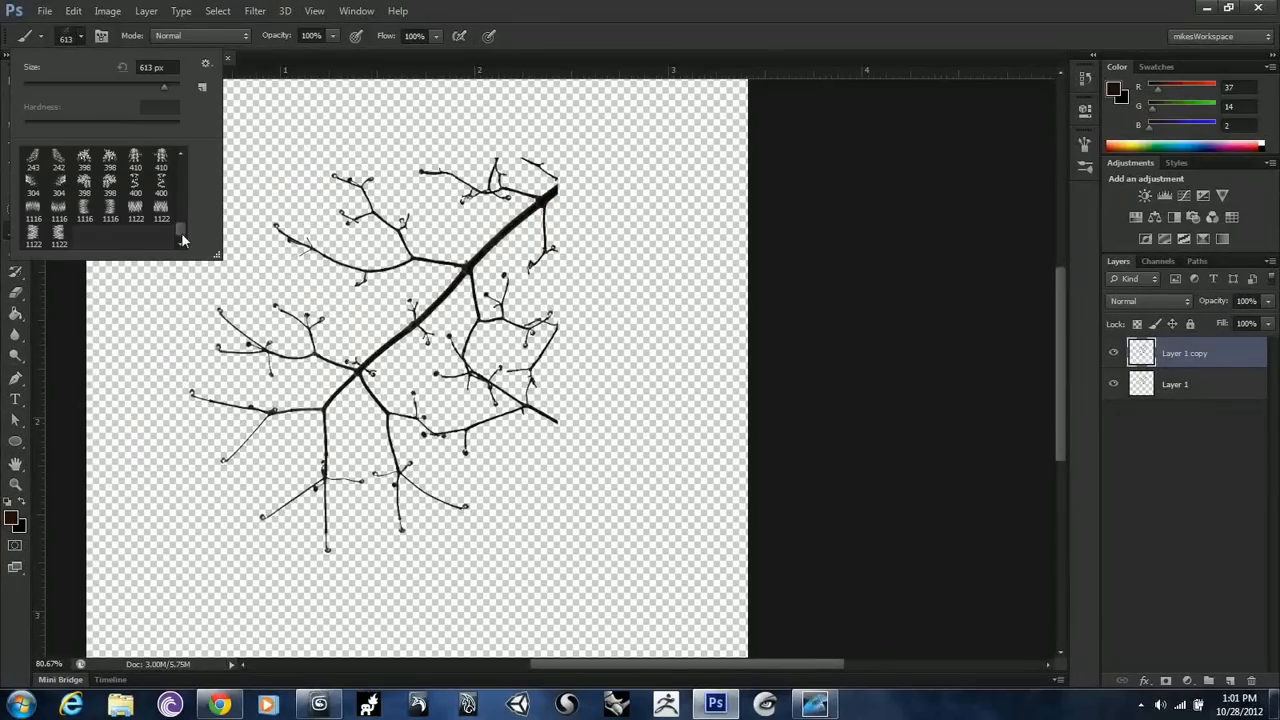
pyautogui.scroll(-3, 176, 225)
pyautogui.click(163, 232)
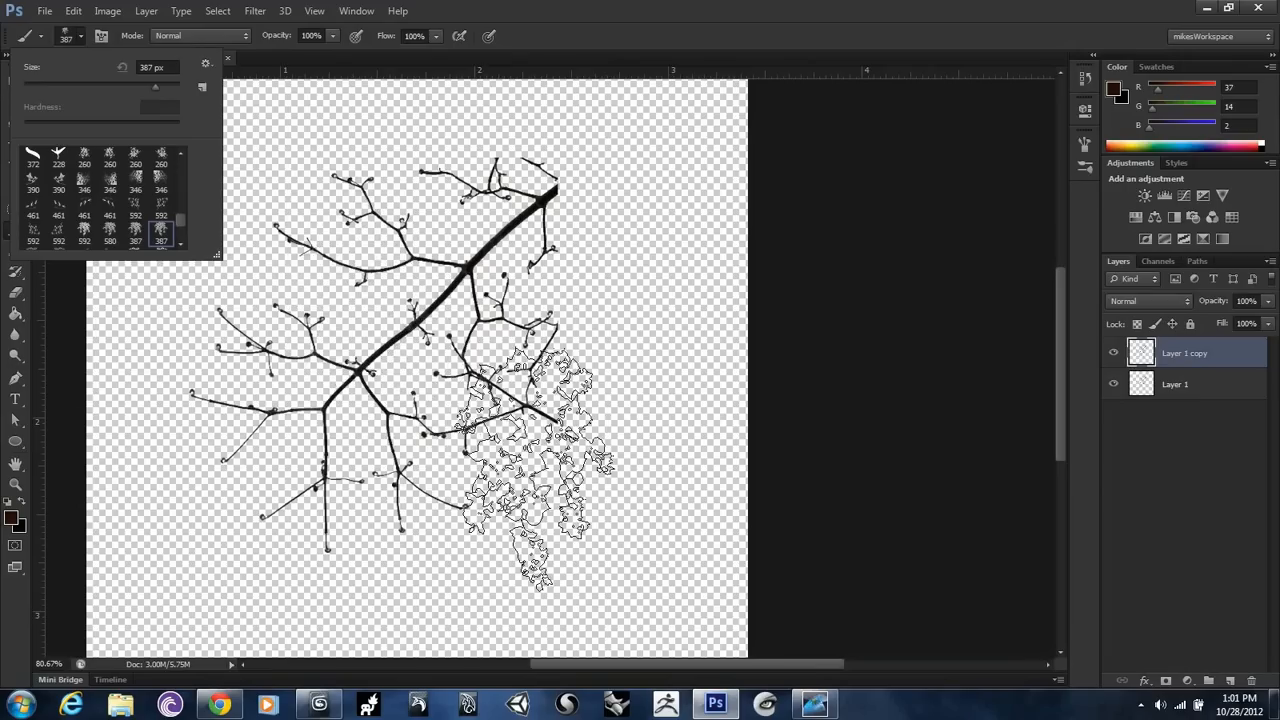
pyautogui.press('Return')
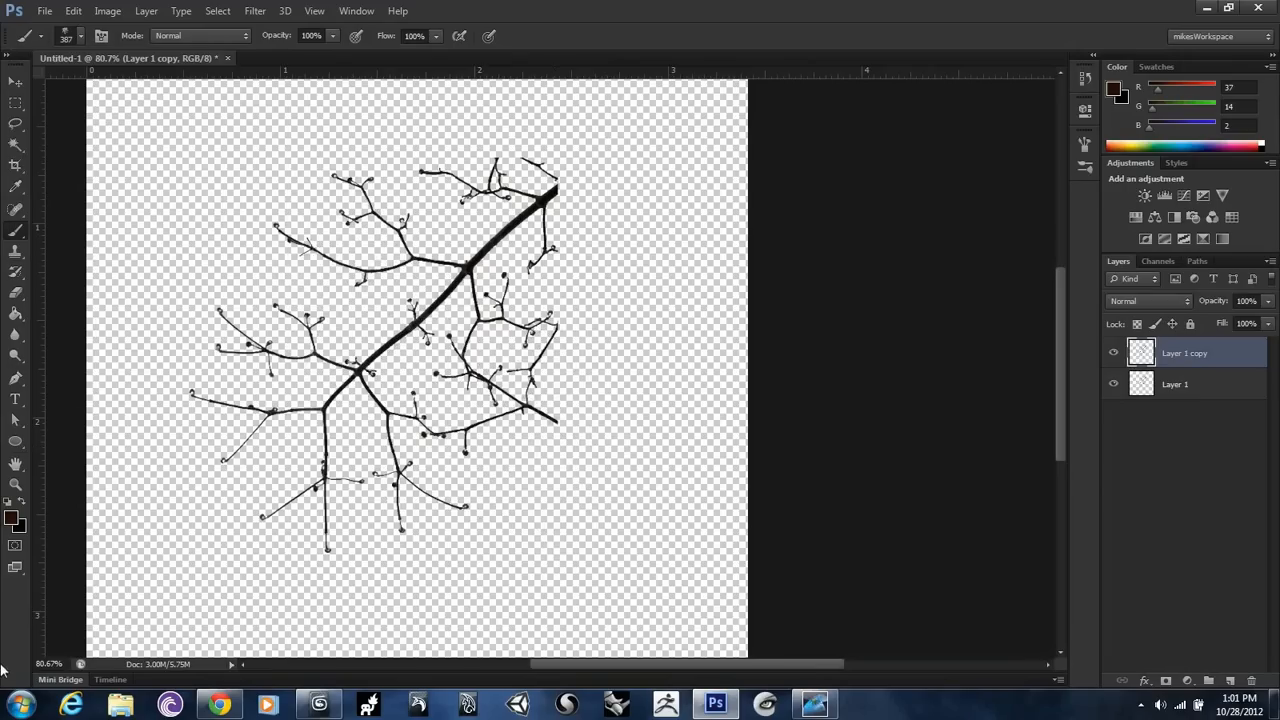
# Step: Set the foreground color to dark green (R 4, G 37, B 4) and create a new layer above the branches with default settings
pyautogui.click(12, 518)
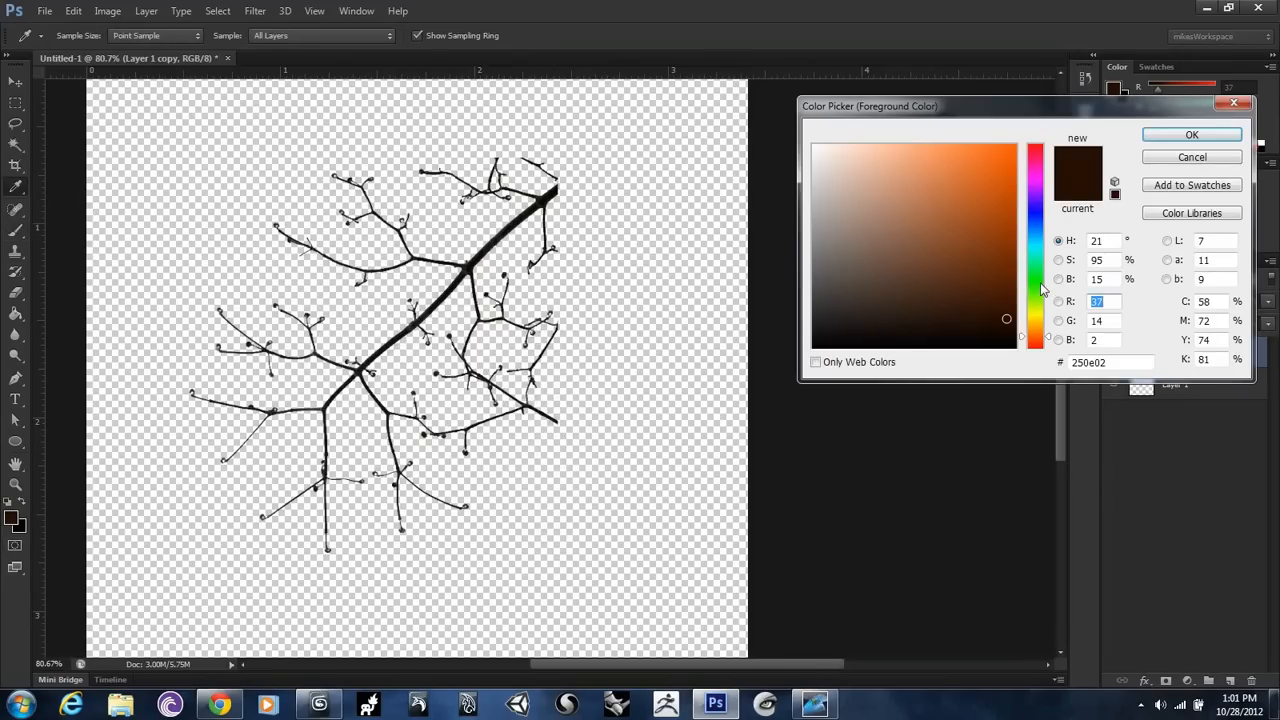
pyautogui.write('37')
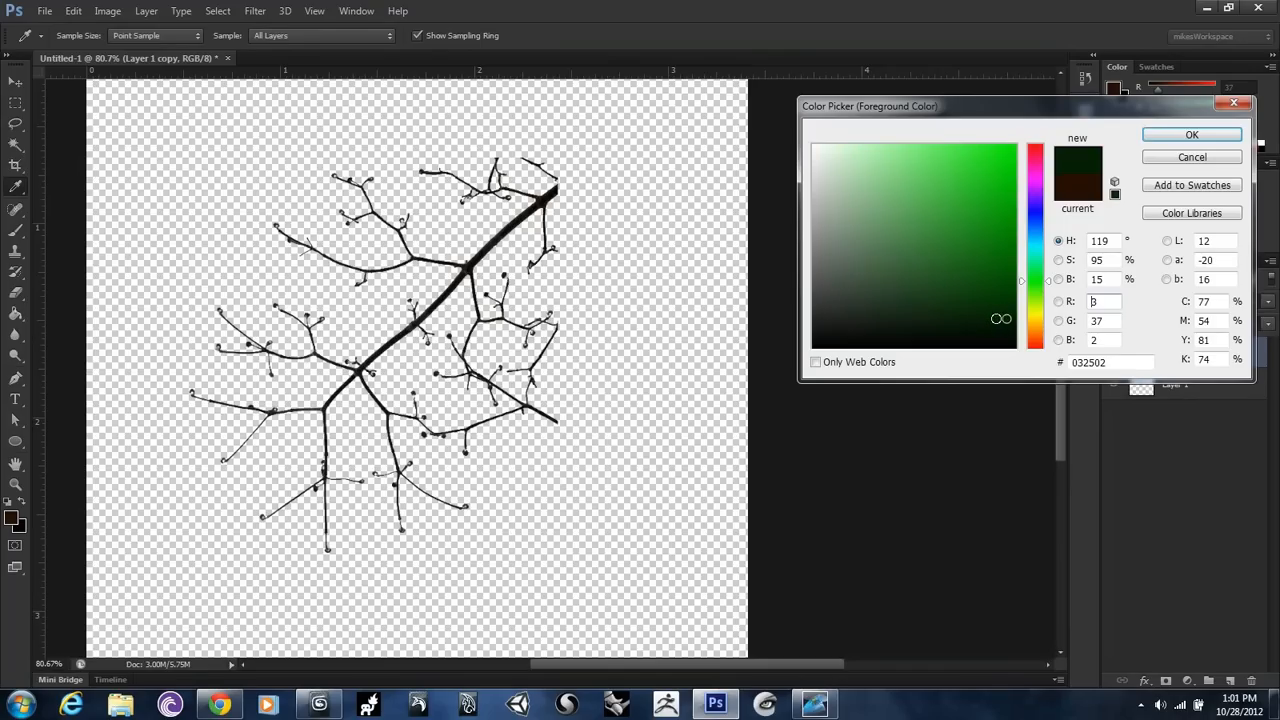
pyautogui.click(1186, 133)
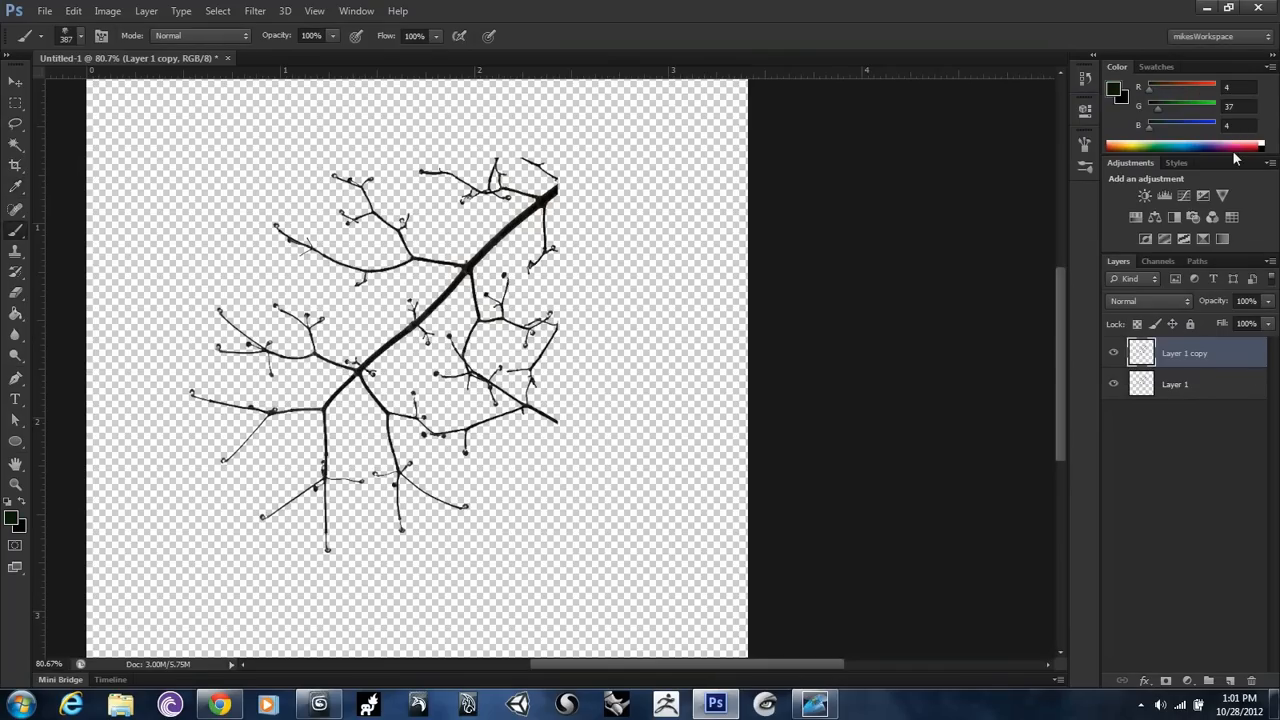
pyautogui.hotkey('ctrl', 'shift', 'n')
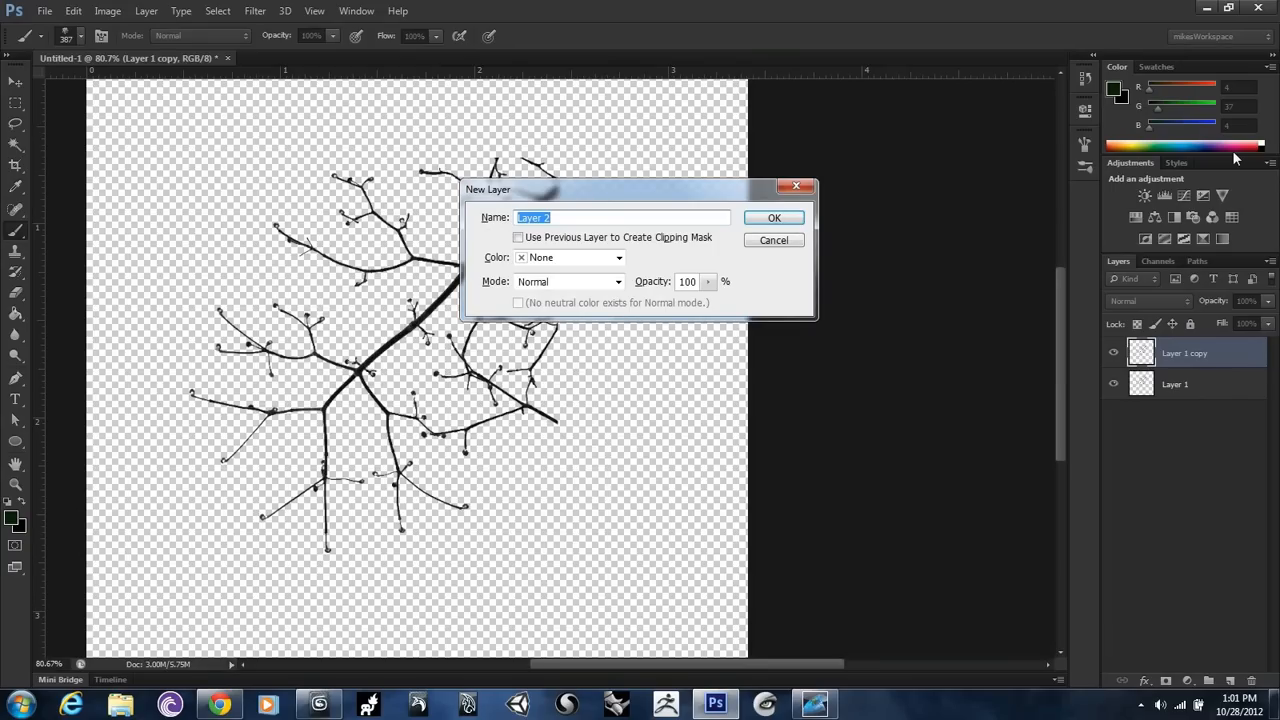
pyautogui.press('Return')
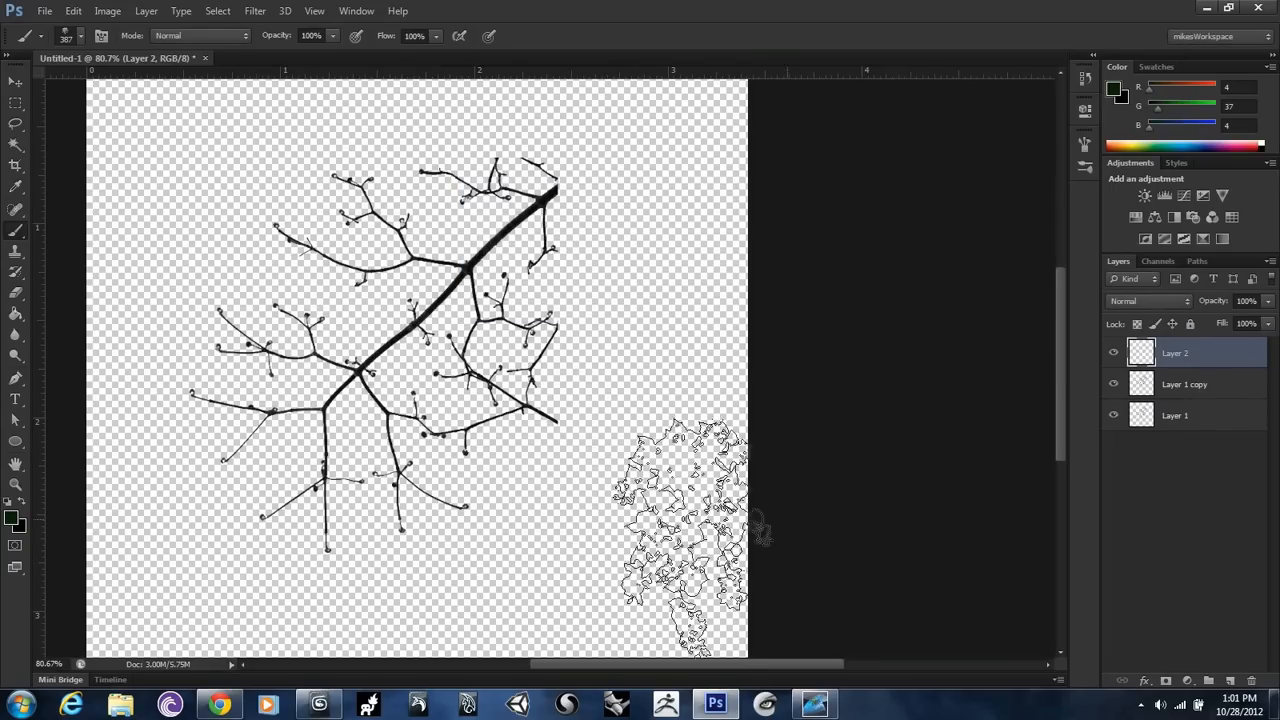
# Step: Paint leaf clusters on Layer 2 over the lower branches and up across the upper branches
pyautogui.moveTo(575, 472)
pyautogui.mouseDown()
pyautogui.moveTo(441, 488)
pyautogui.moveTo(422, 514)
pyautogui.moveTo(528, 466)
pyautogui.moveTo(248, 536)
pyautogui.moveTo(310, 491)
pyautogui.moveTo(210, 430)
pyautogui.mouseUp()
pyautogui.click(66, 36)
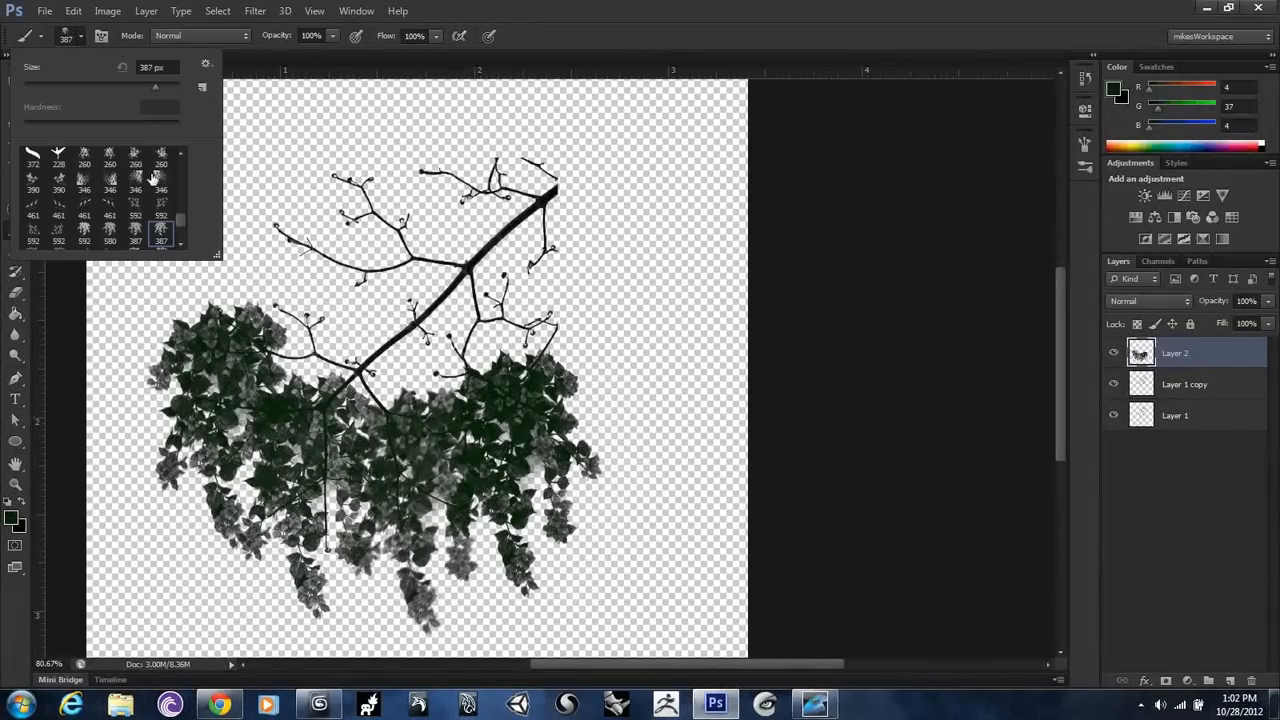
pyautogui.moveTo(386, 345)
pyautogui.mouseDown()
pyautogui.moveTo(328, 235)
pyautogui.moveTo(263, 288)
pyautogui.moveTo(320, 250)
pyautogui.moveTo(370, 165)
pyautogui.moveTo(590, 355)
pyautogui.moveTo(540, 330)
pyautogui.moveTo(500, 360)
pyautogui.moveTo(465, 325)
pyautogui.moveTo(490, 290)
pyautogui.moveTo(516, 282)
pyautogui.mouseUp()
# Step: Try stamping more leaves over the thick branch end at the upper right and undo the last dabs
pyautogui.click(518, 284)
pyautogui.hotkey('ctrl', 'alt', 'z')
pyautogui.hotkey('ctrl', 'alt', 'z')
pyautogui.hotkey('ctrl', 'alt', 'z')
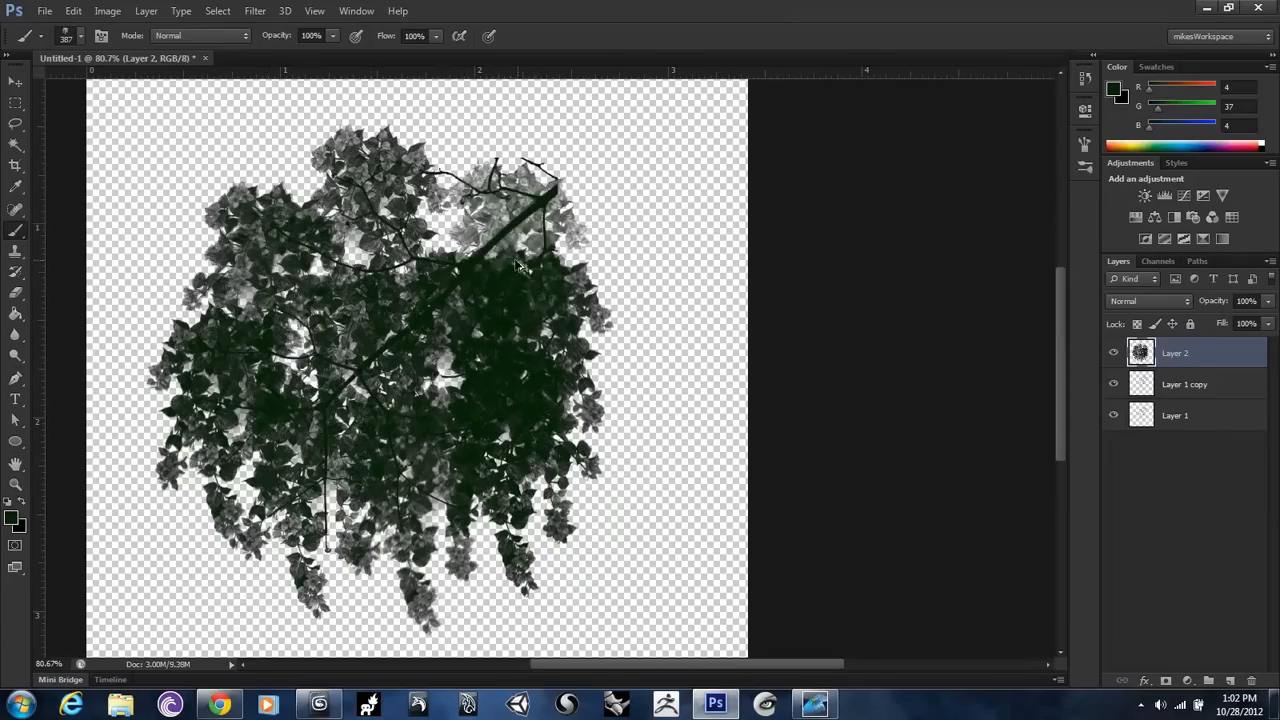
pyautogui.hotkey('ctrl', 'alt', 'z')
# Step: Thicken the foliage with more leaf dabs across the middle and lower branches, leaving the thick branch end bare
pyautogui.click(437, 265)
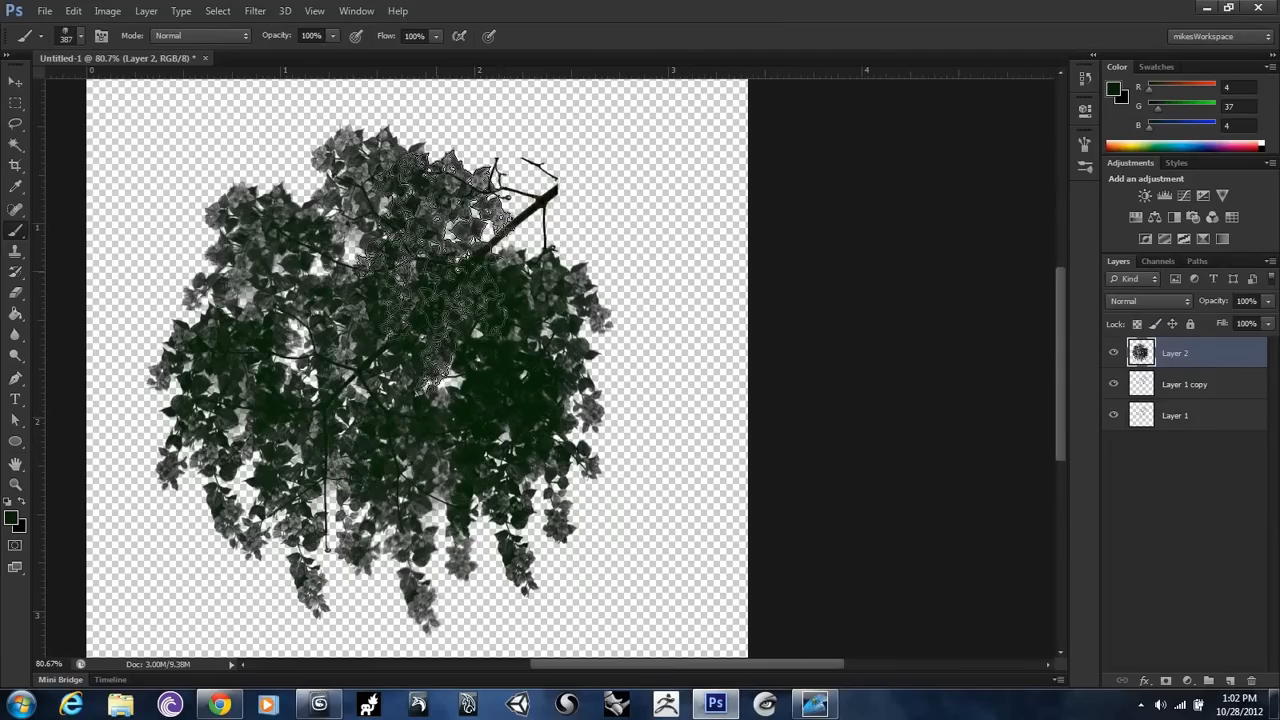
pyautogui.moveTo(465, 295)
pyautogui.mouseDown()
pyautogui.moveTo(320, 300)
pyautogui.moveTo(290, 440)
pyautogui.mouseUp()
pyautogui.click(392, 499)
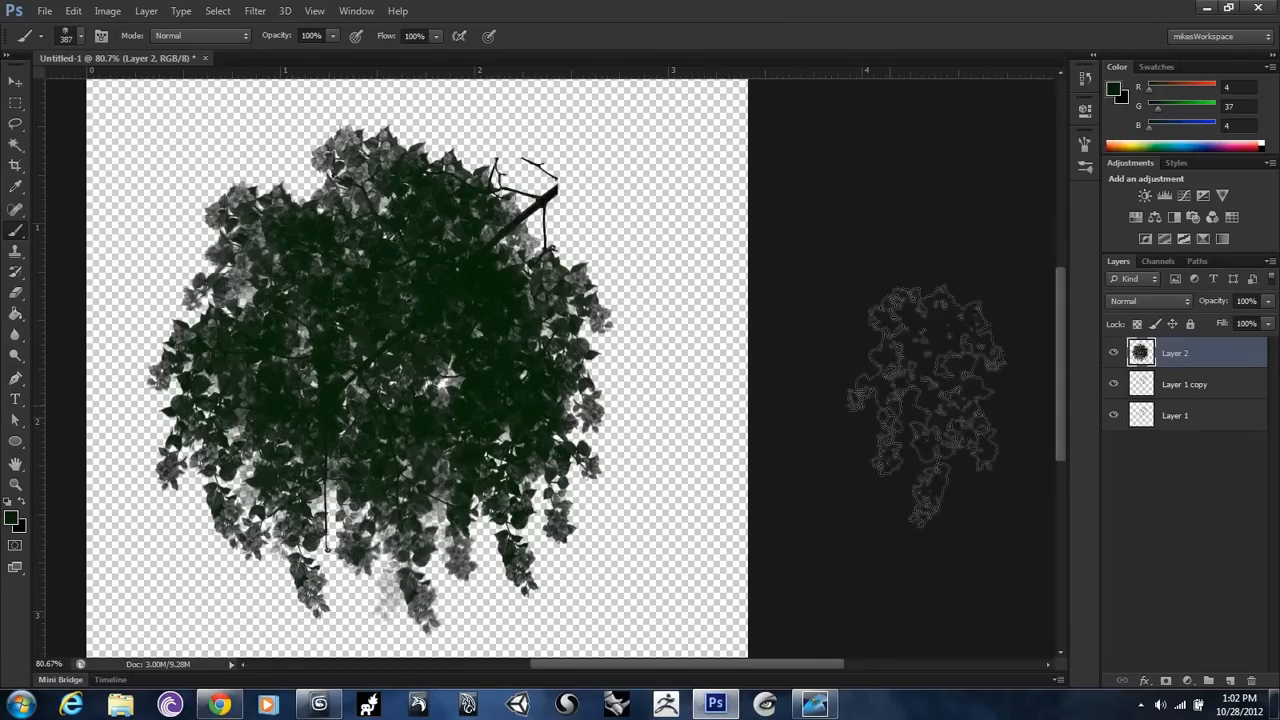
# Step: Erase the hanging leaf clusters at the bottom middle of the foliage on Layer 2 with a 250 px eraser
pyautogui.click(15, 292)
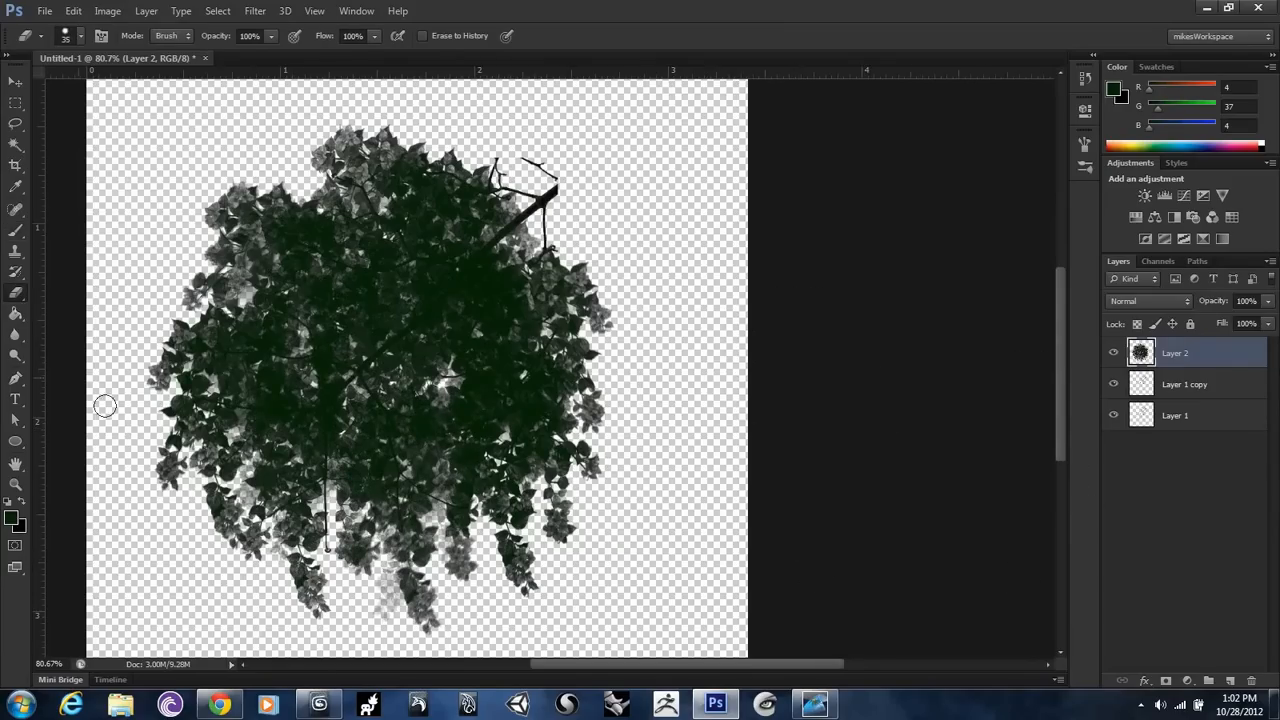
pyautogui.press(']')
pyautogui.press(']')
pyautogui.press(']')
pyautogui.press(']')
pyautogui.press(']')
pyautogui.press(']')
pyautogui.press(']')
pyautogui.press(']')
pyautogui.press(']')
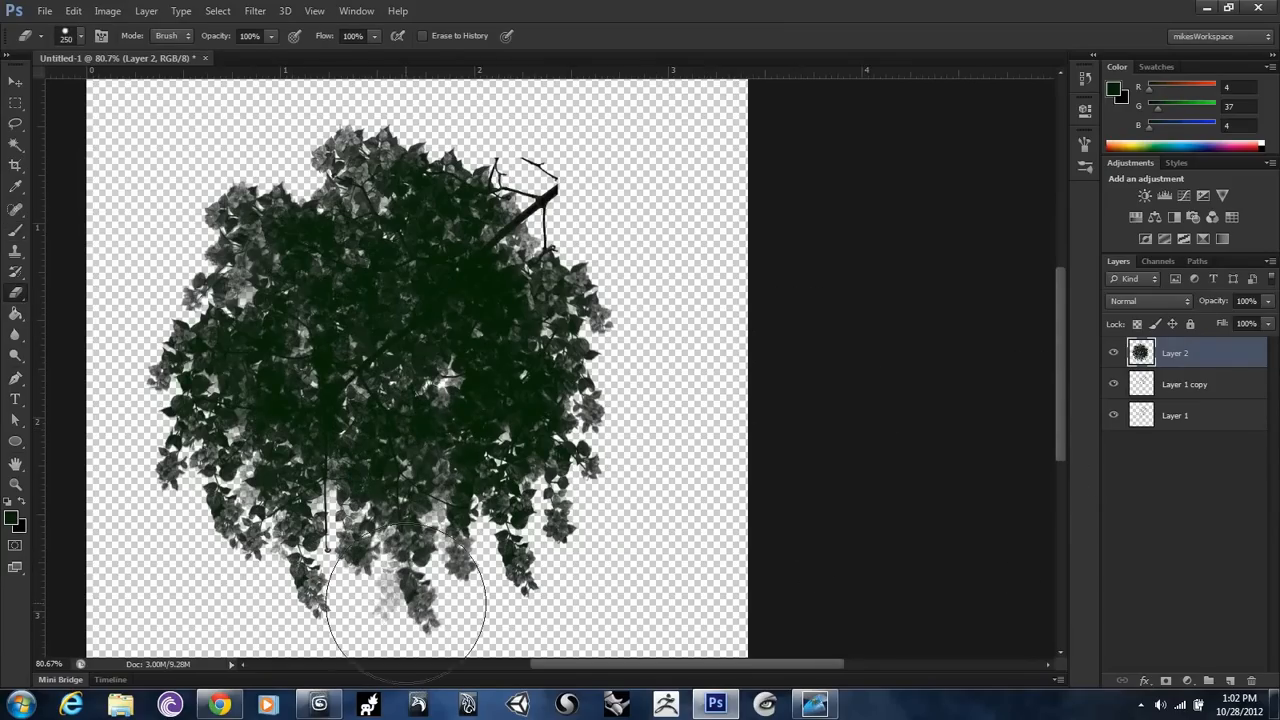
pyautogui.moveTo(415, 600)
pyautogui.mouseDown()
pyautogui.moveTo(460, 596)
pyautogui.moveTo(392, 595)
pyautogui.mouseUp()
# Step: Trim the straggling leaves around the lower, right and left edges of the foliage with a smaller eraser of about 90 px
pyautogui.press('[')
pyautogui.press('[')
pyautogui.press('[')
pyautogui.press('[')
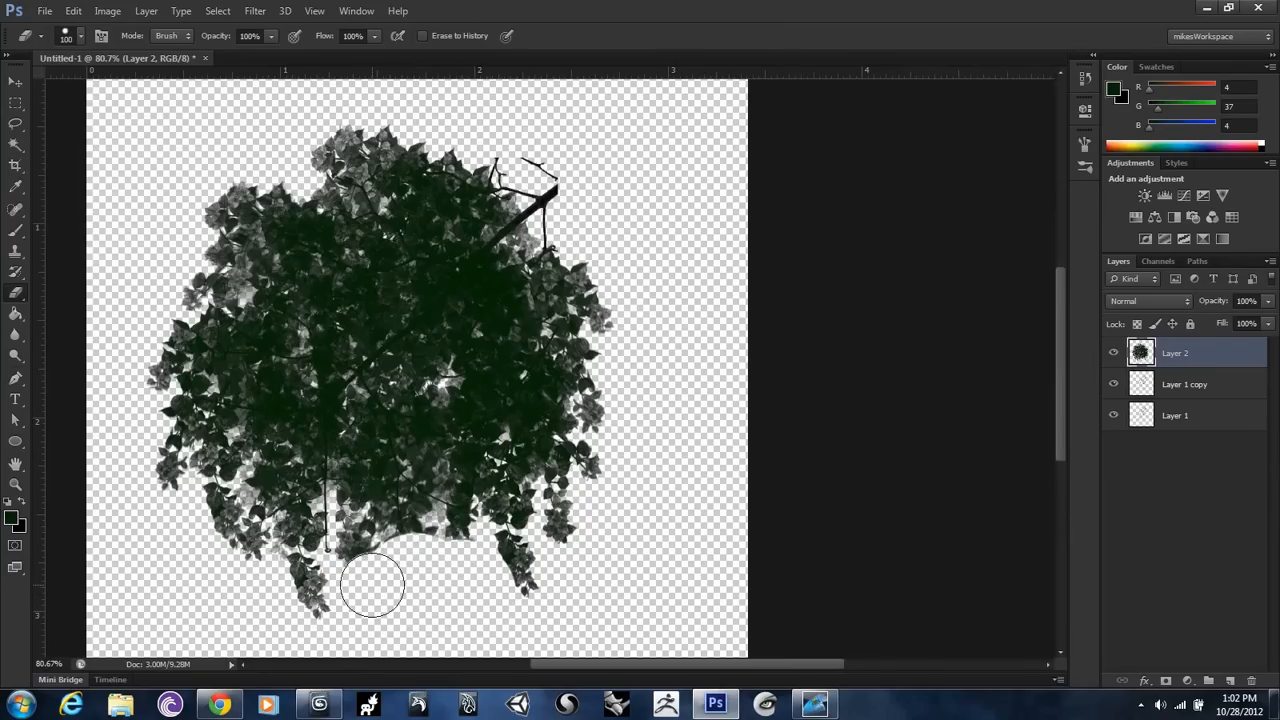
pyautogui.moveTo(453, 564)
pyautogui.mouseDown()
pyautogui.moveTo(509, 561)
pyautogui.moveTo(533, 575)
pyautogui.moveTo(501, 558)
pyautogui.moveTo(586, 550)
pyautogui.moveTo(554, 538)
pyautogui.moveTo(606, 466)
pyautogui.mouseUp()
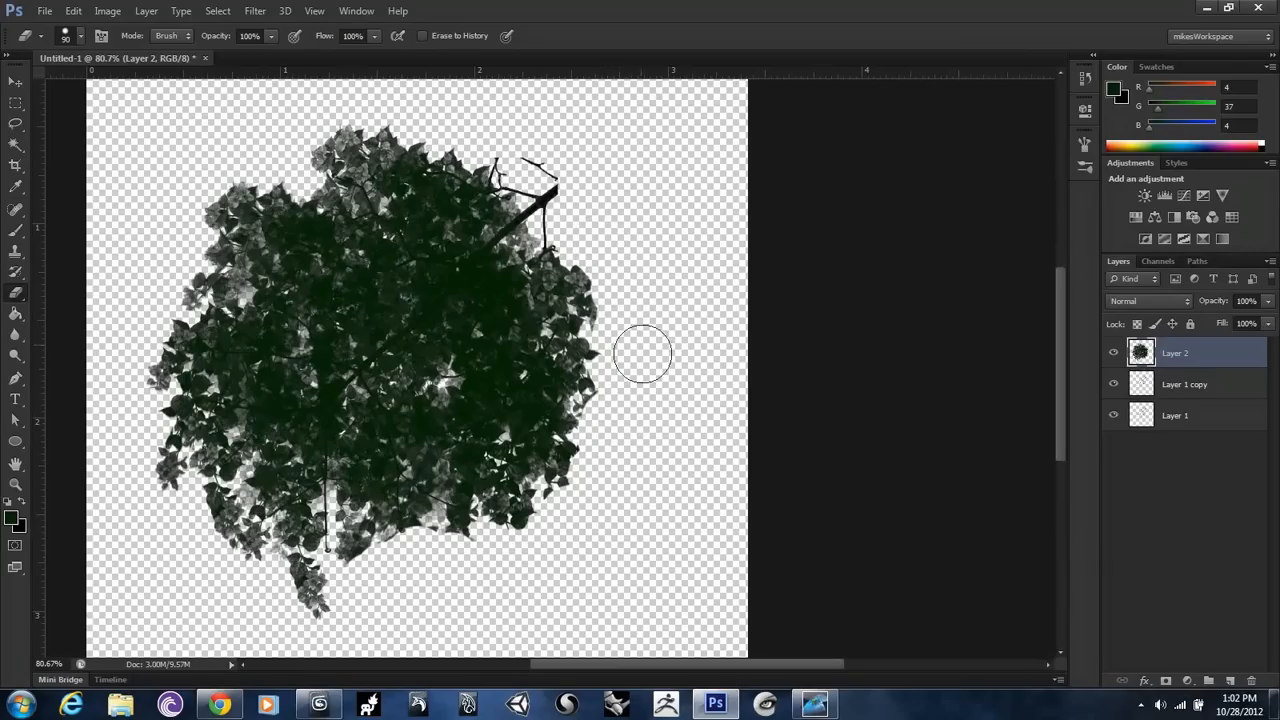
pyautogui.moveTo(323, 597); pyautogui.dragTo(330, 594)
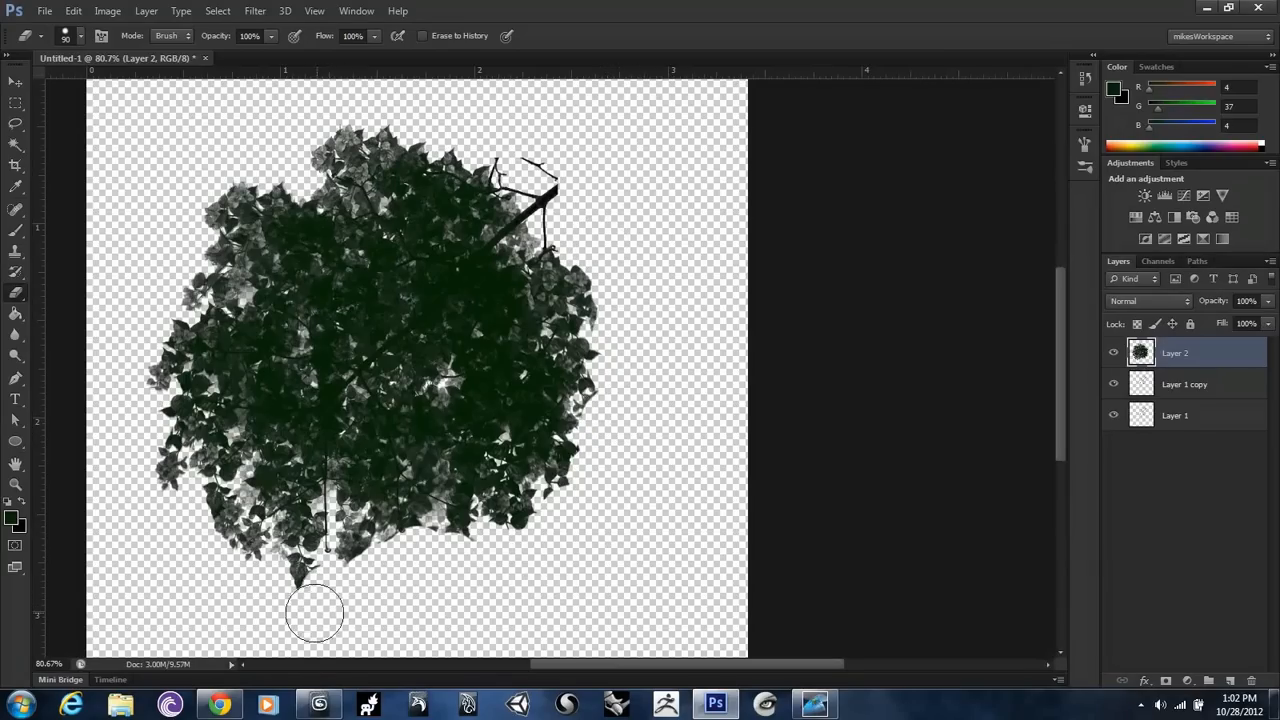
pyautogui.moveTo(163, 480)
pyautogui.mouseDown()
pyautogui.moveTo(136, 455)
pyautogui.moveTo(135, 390)
pyautogui.moveTo(150, 382)
pyautogui.moveTo(145, 322)
pyautogui.moveTo(175, 287)
pyautogui.moveTo(185, 204)
pyautogui.moveTo(238, 171)
pyautogui.moveTo(291, 163)
pyautogui.mouseUp()
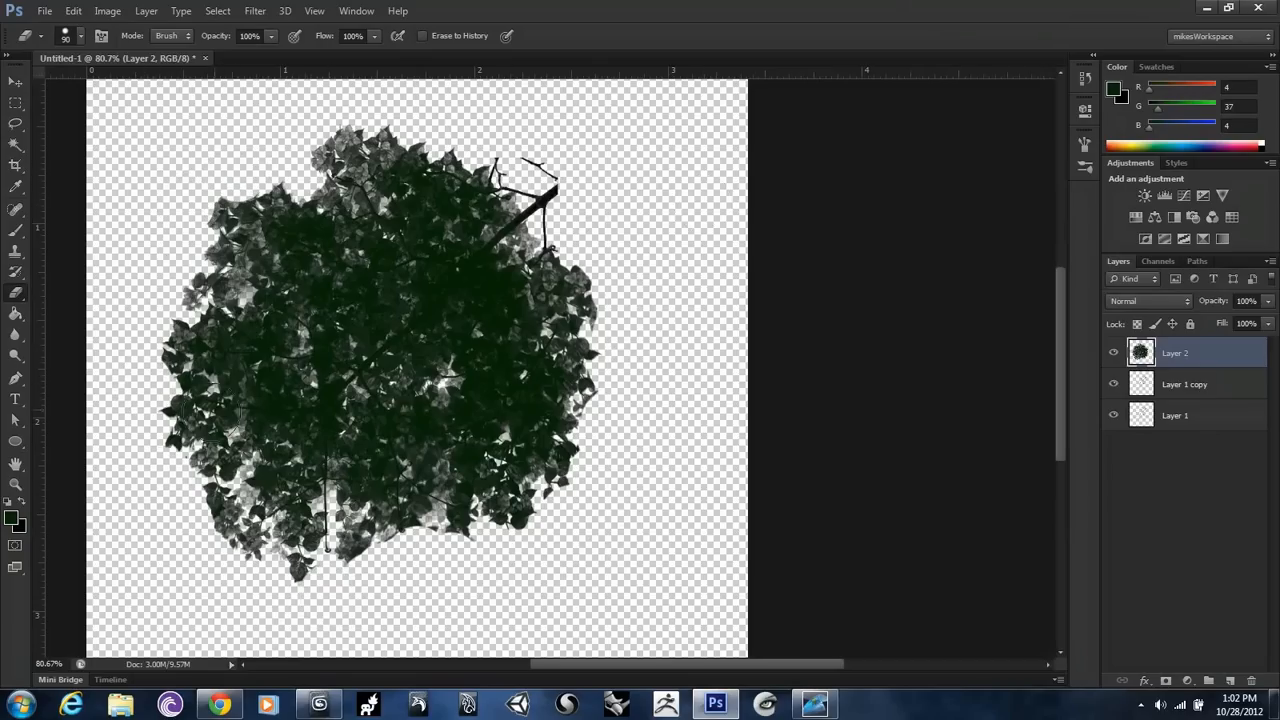
# Step: Create a new layer above Layer 2 and set the foreground color to medium green (R 17, G 101, B 15)
pyautogui.hotkey('ctrl', 'shift', 'alt', 'n')
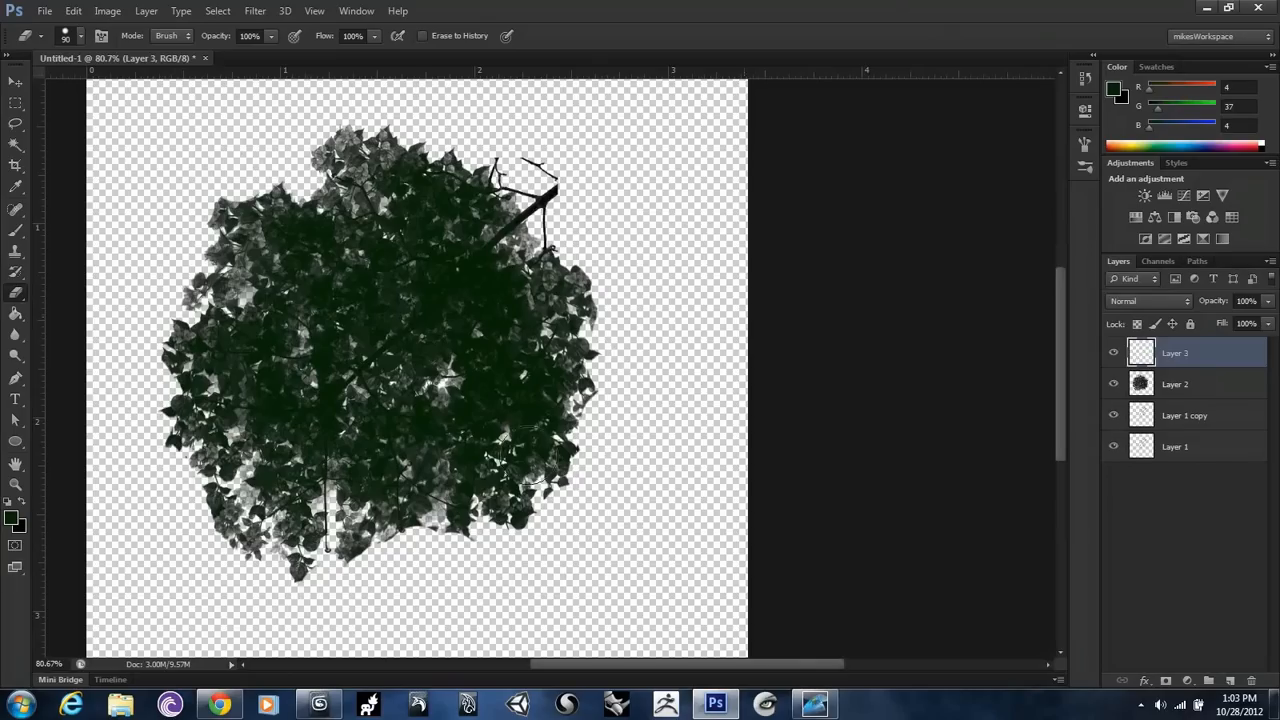
pyautogui.click(13, 518)
pyautogui.click(978, 251)
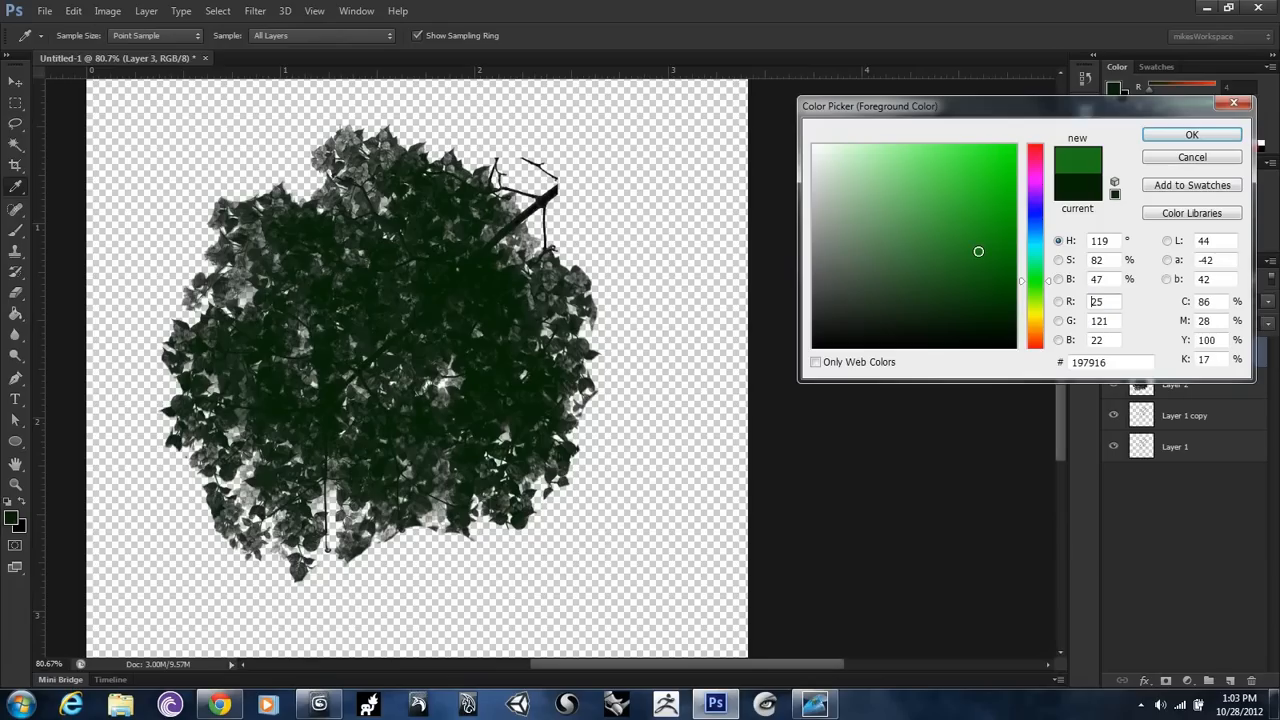
pyautogui.click(988, 265)
pyautogui.click(1190, 135)
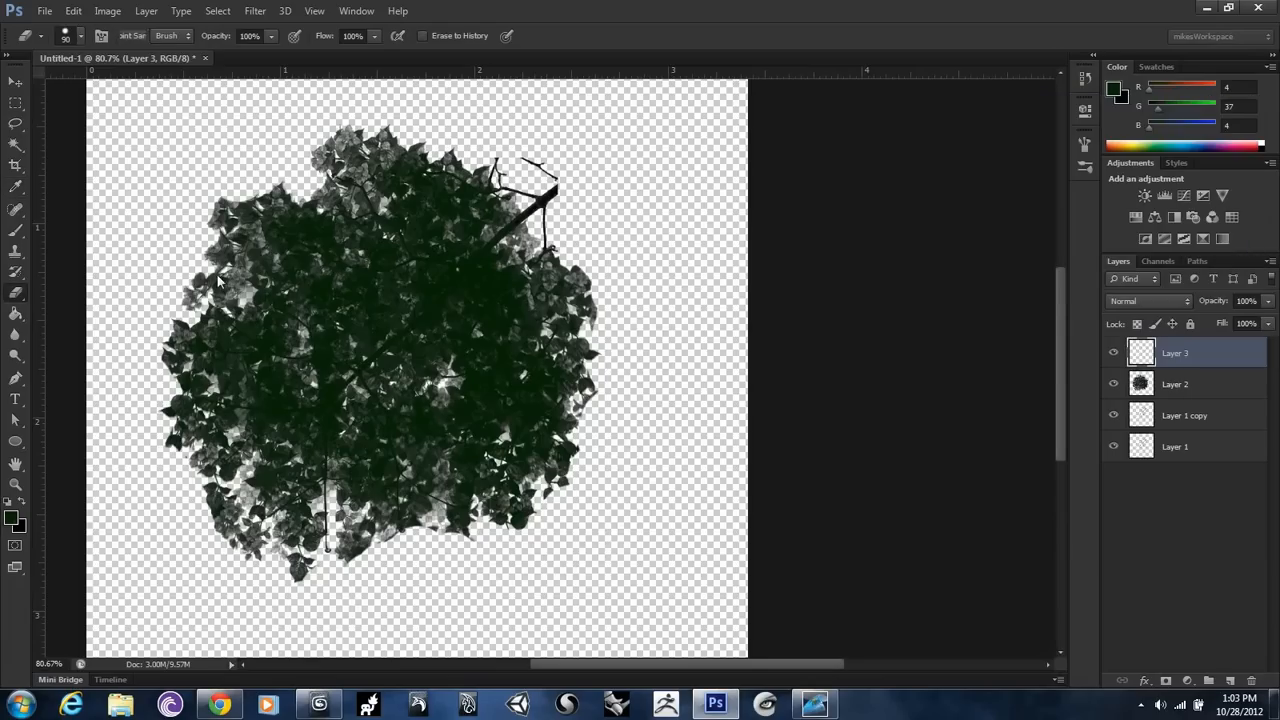
# Step: Stamp medium green leaves over the middle, upper and right parts of the foliage on Layer 3 with the 387 px leaf brush
pyautogui.click(75, 35)
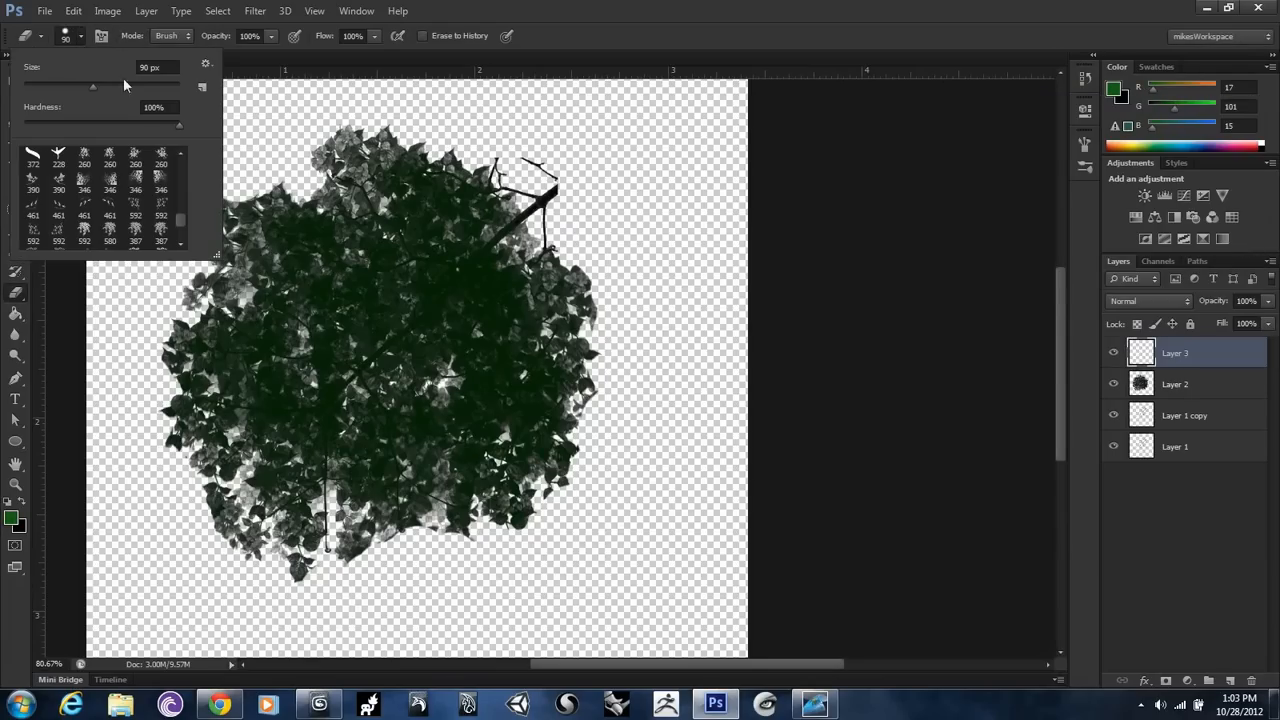
pyautogui.click(55, 343)
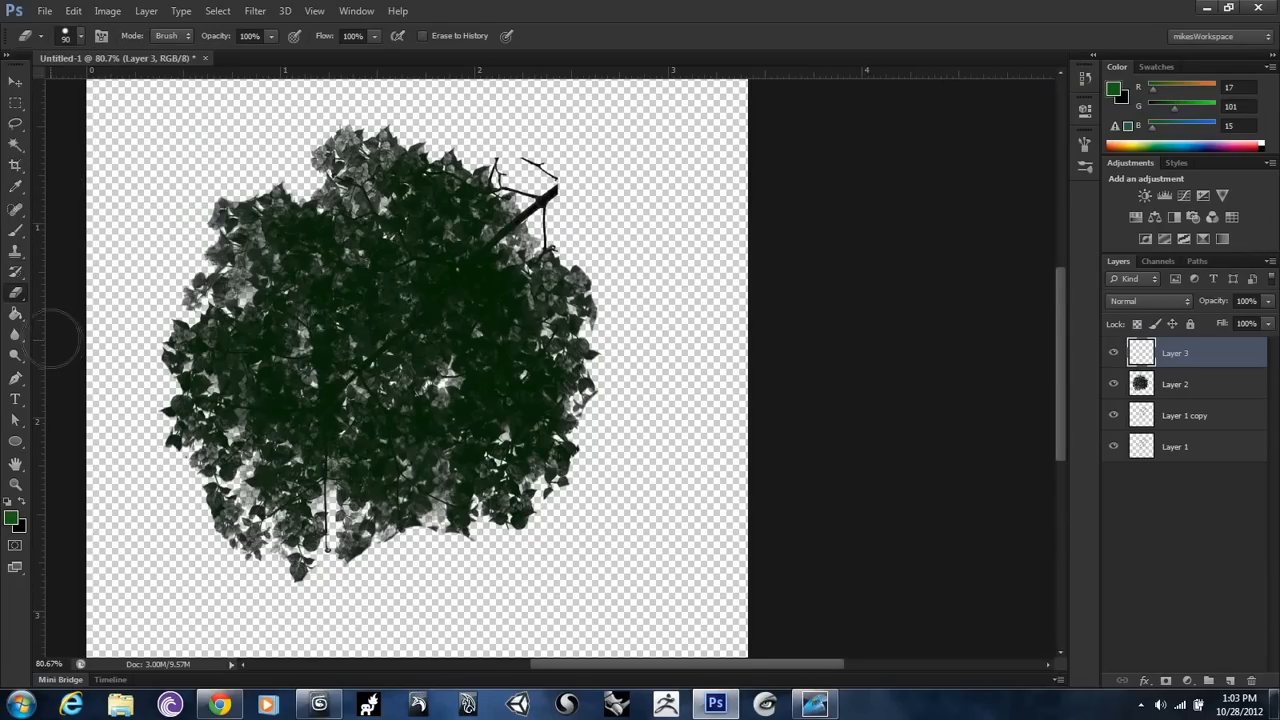
pyautogui.click(15, 231)
pyautogui.click(451, 410)
pyautogui.click(296, 409)
pyautogui.click(378, 302)
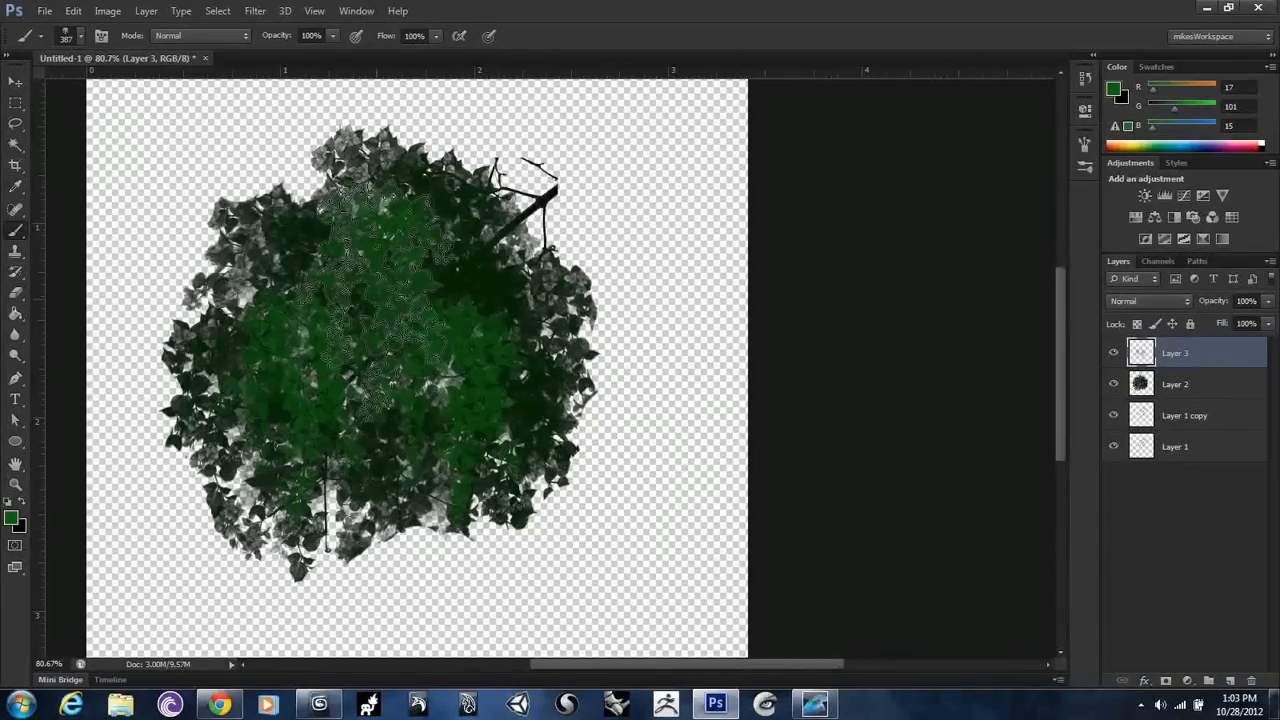
pyautogui.click(522, 346)
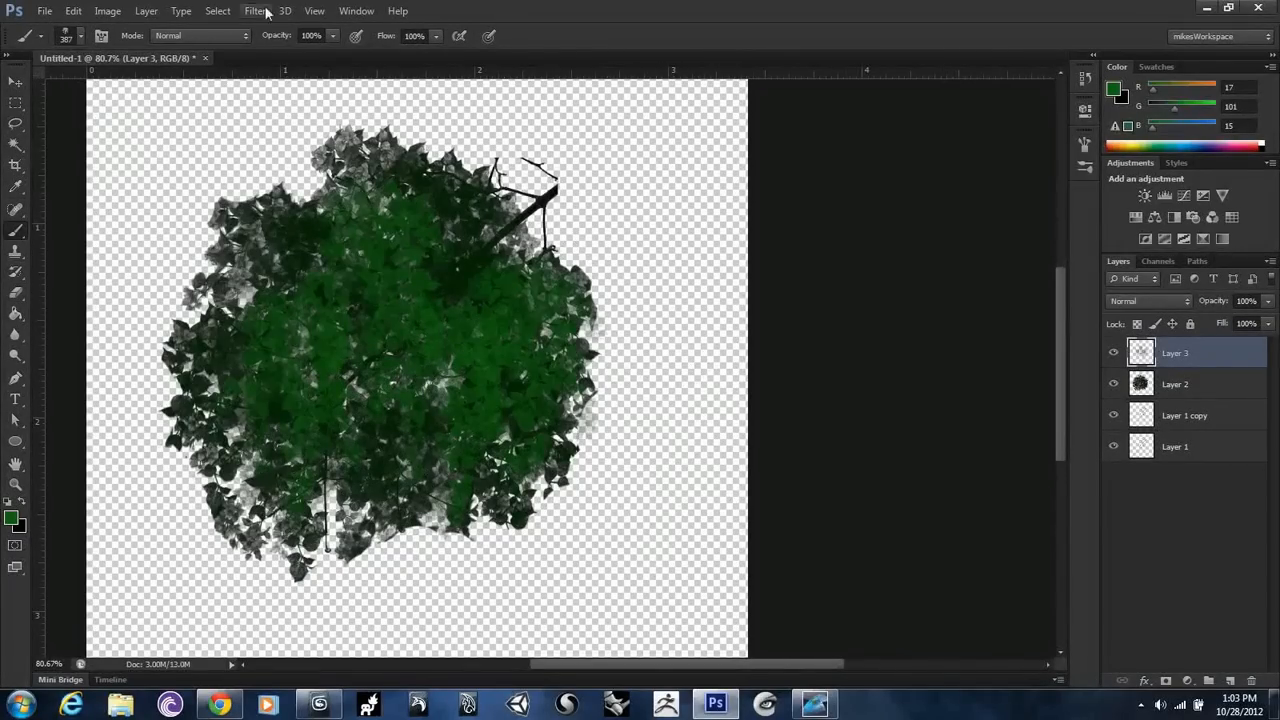
# Step: Add medium green leaves over the left half of the foliage with the 580 px leaf brush, and return to the 387 px leaf brush
pyautogui.click(72, 40)
pyautogui.click(109, 244)
pyautogui.click(256, 368)
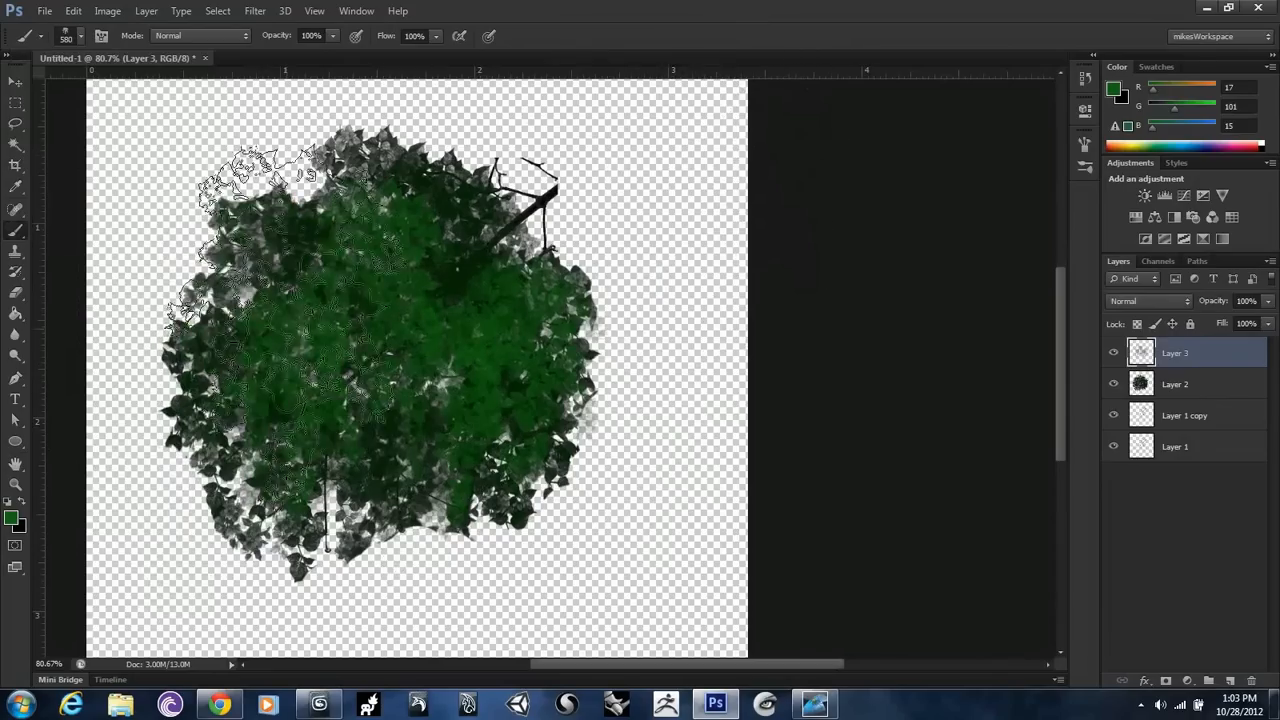
pyautogui.click(84, 38)
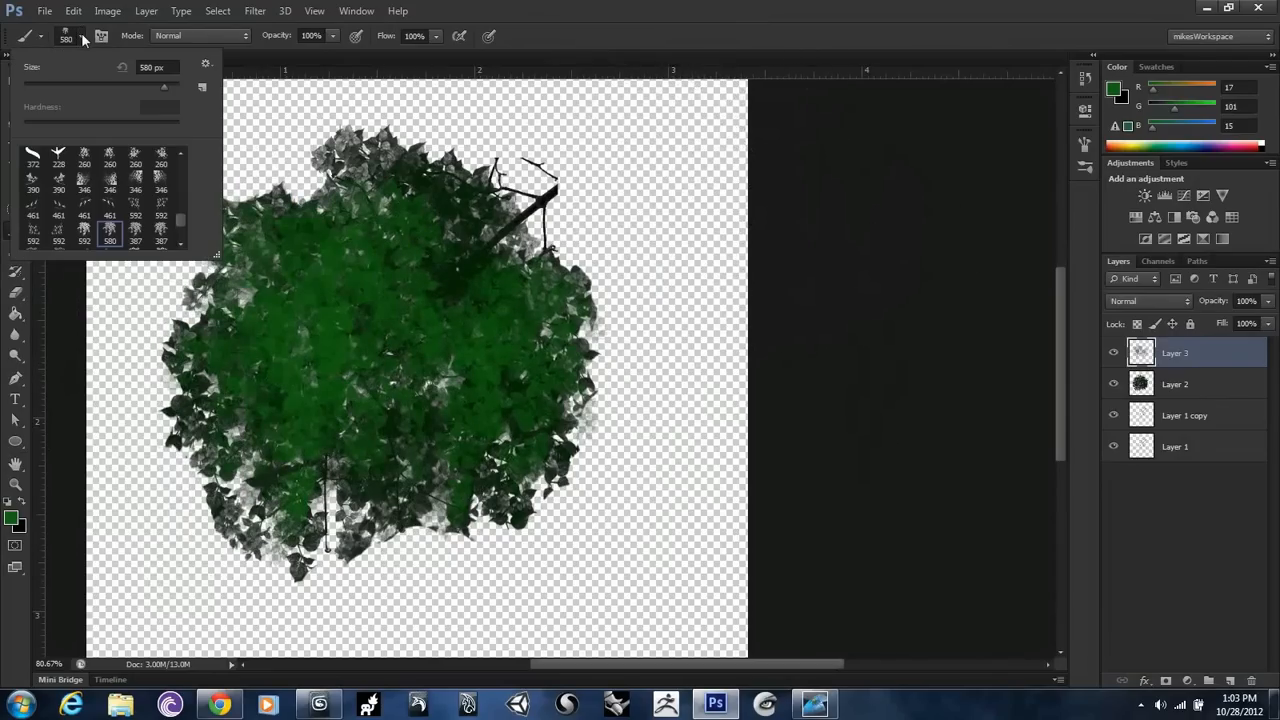
pyautogui.click(157, 232)
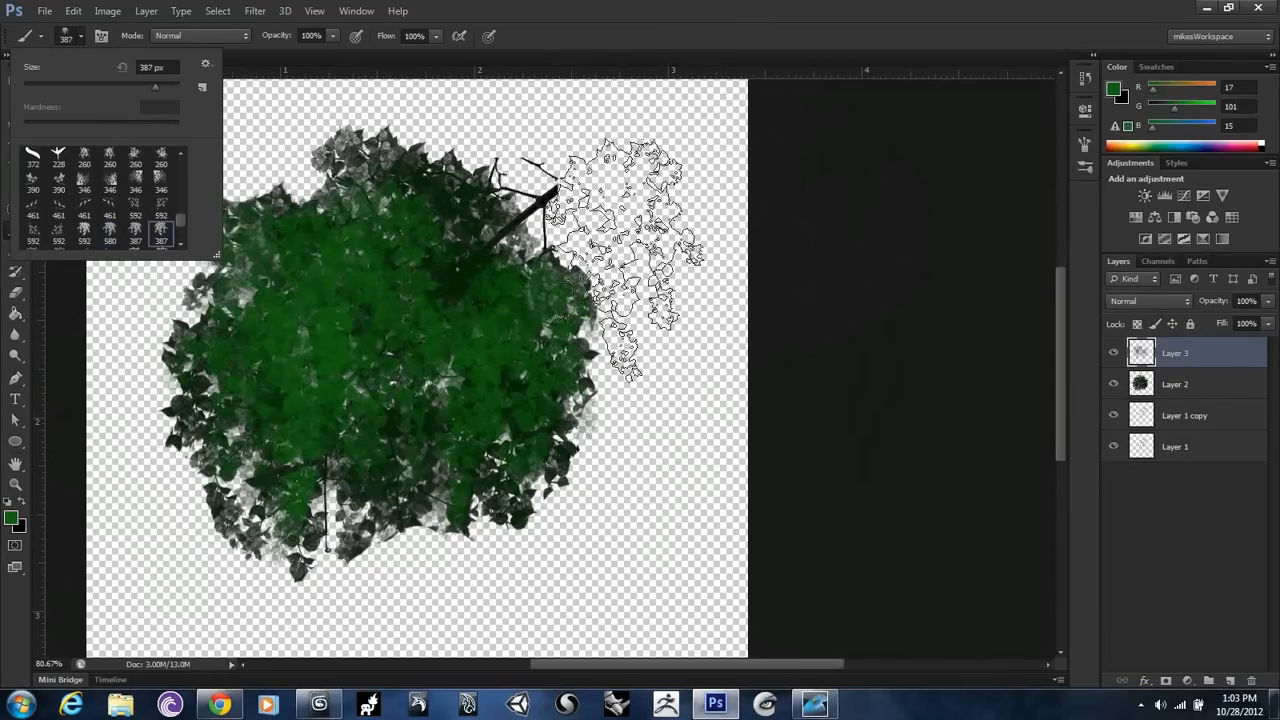
# Step: Create a new layer above Layer 3, on top of the layer stack
pyautogui.click(1216, 414)
pyautogui.click(1199, 388)
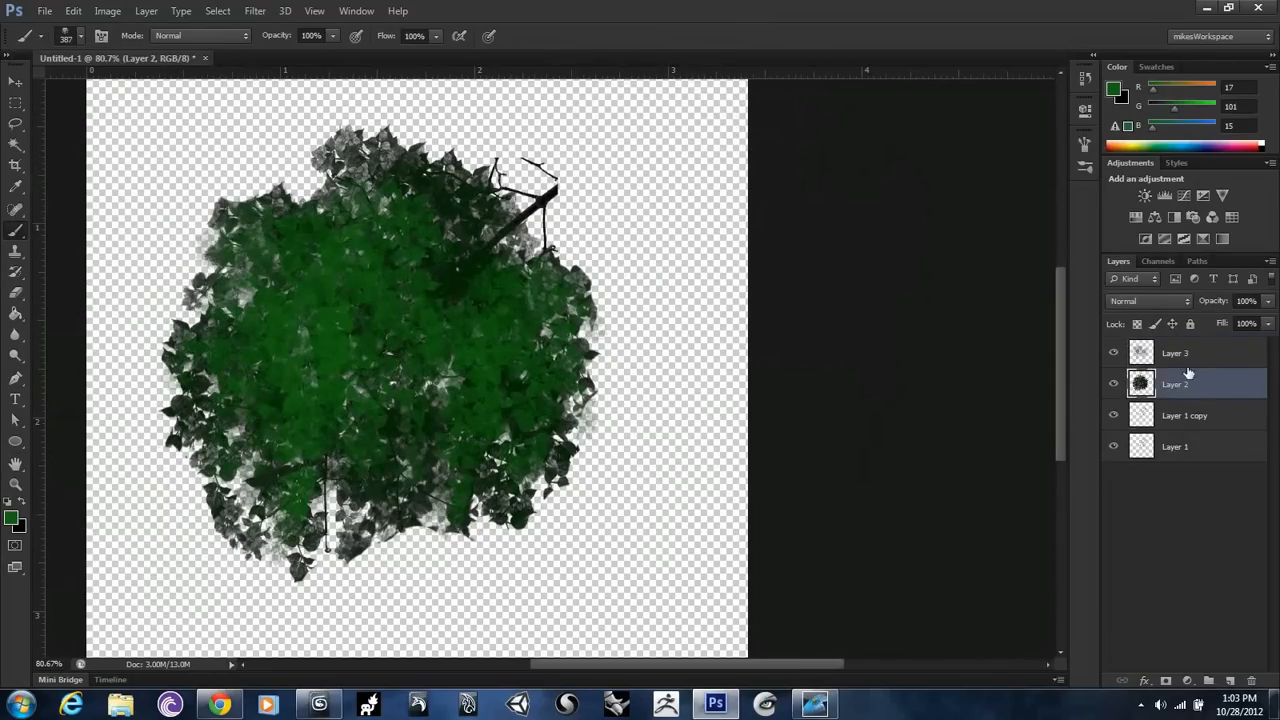
pyautogui.click(1188, 355)
pyautogui.hotkey('ctrl', 'shift', 'alt', 'n')
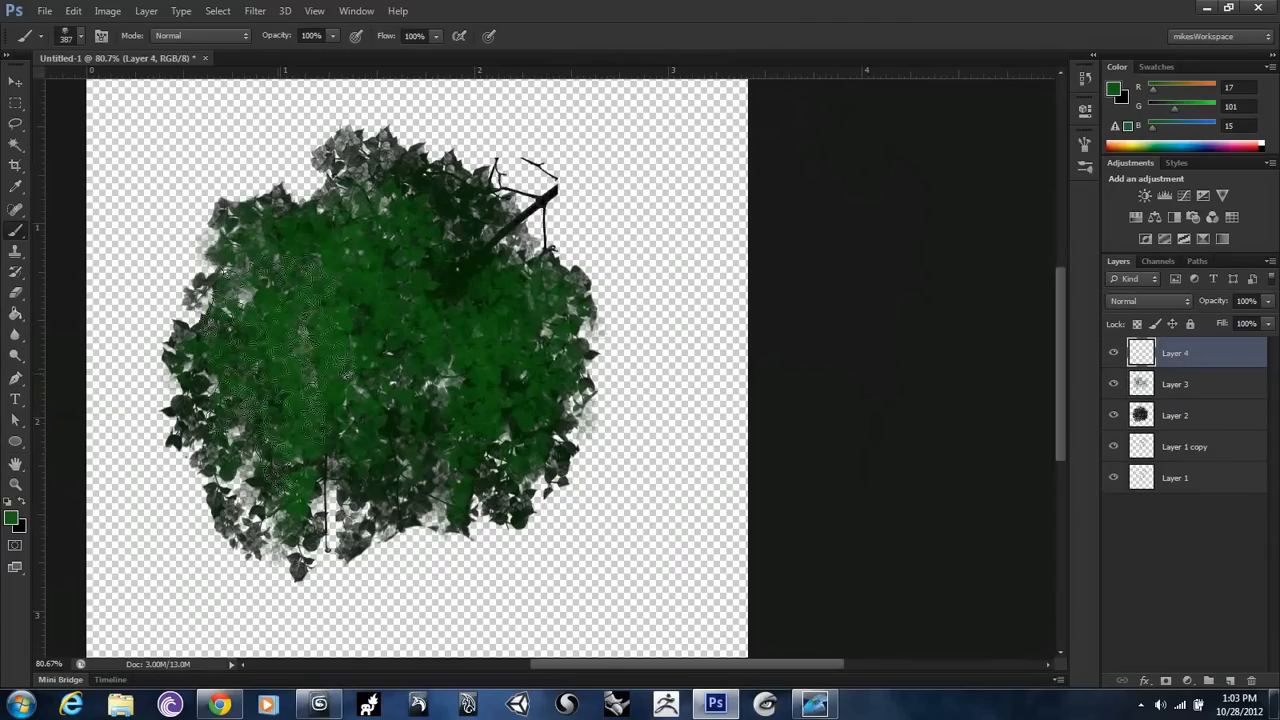
# Step: Sample the dark green (R 4, G 37, B 4) from the foliage and paint darker leaves across its upper and right areas on Layer 4
pyautogui.click(12, 519)
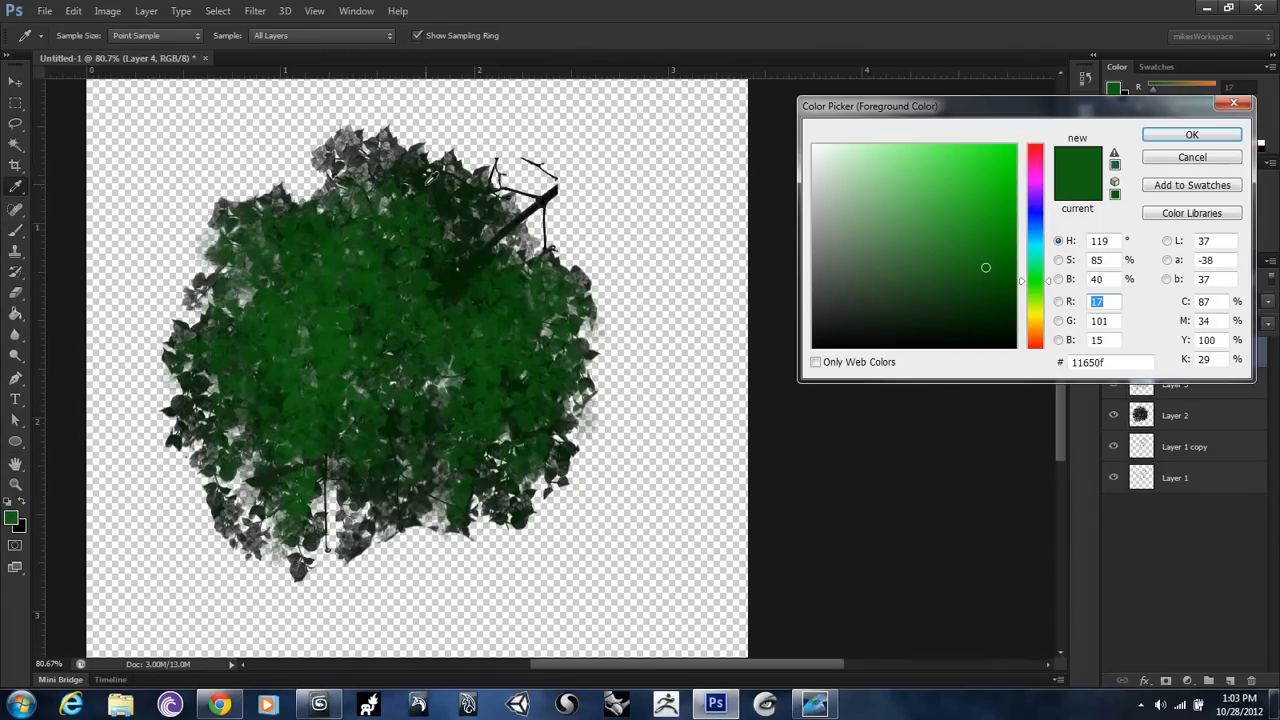
pyautogui.click(426, 174)
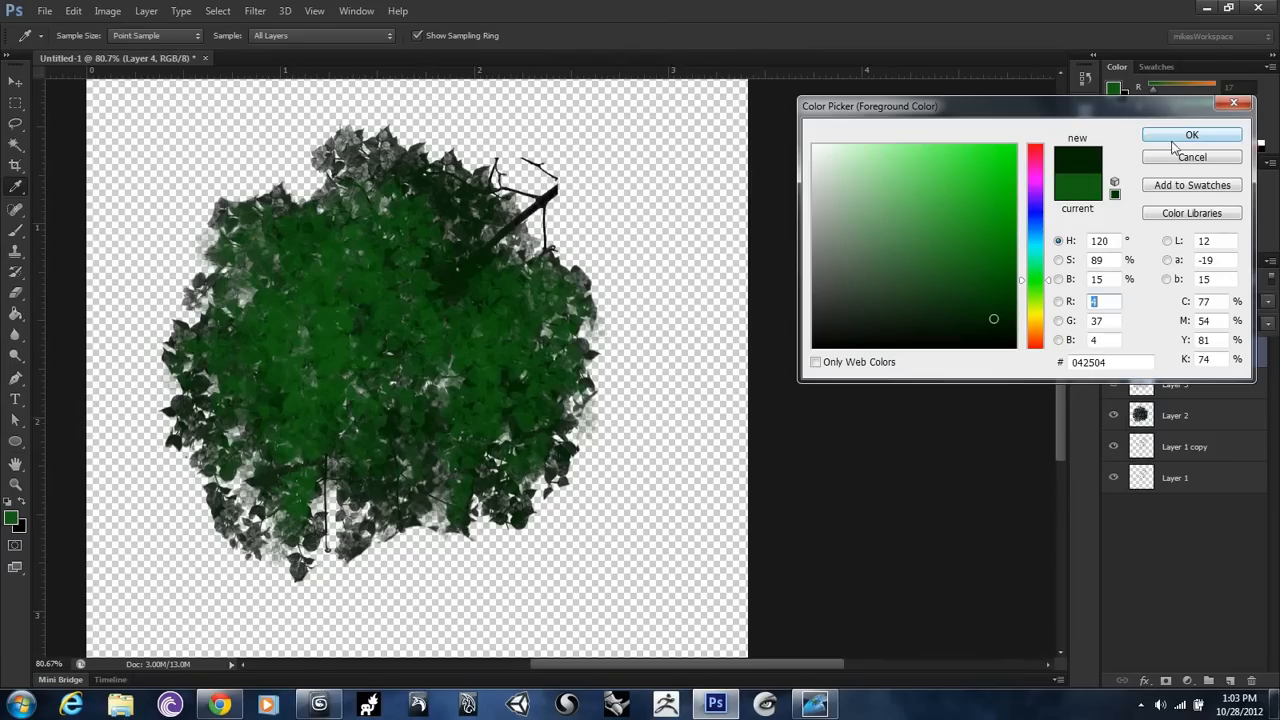
pyautogui.click(1190, 134)
pyautogui.press('b')
pyautogui.moveTo(385, 250)
pyautogui.mouseDown()
pyautogui.moveTo(430, 290)
pyautogui.moveTo(460, 295)
pyautogui.moveTo(295, 305)
pyautogui.moveTo(540, 390)
pyautogui.mouseUp()
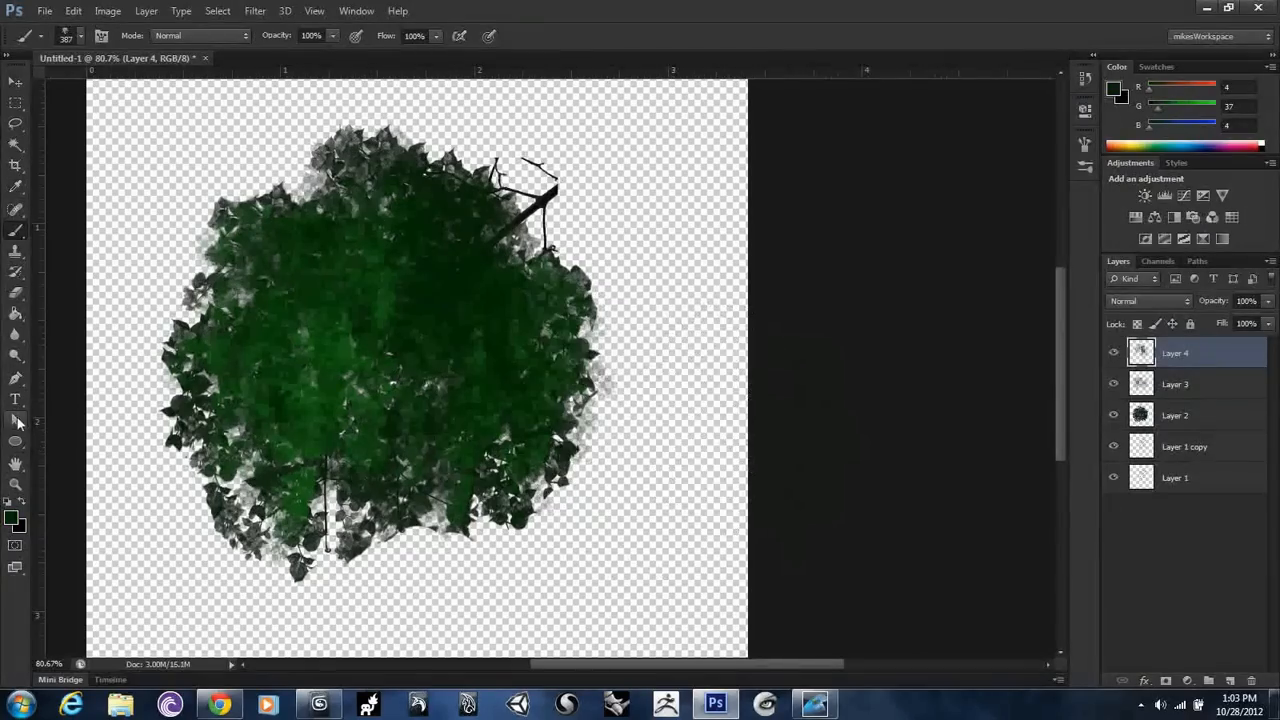
# Step: Make Layer 1 copy active and sample the dark brown of the thick branch end (R 20, G 7, B 1) as foreground color
pyautogui.click(1180, 453)
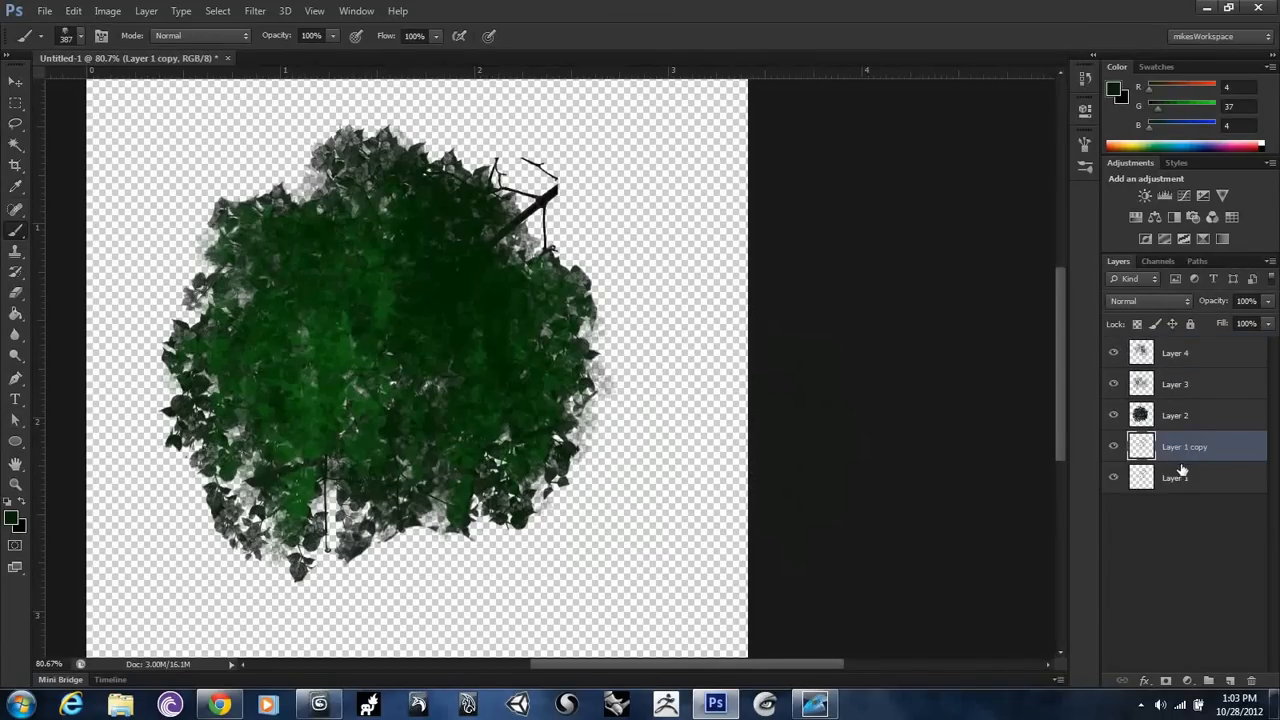
pyautogui.click(1183, 475)
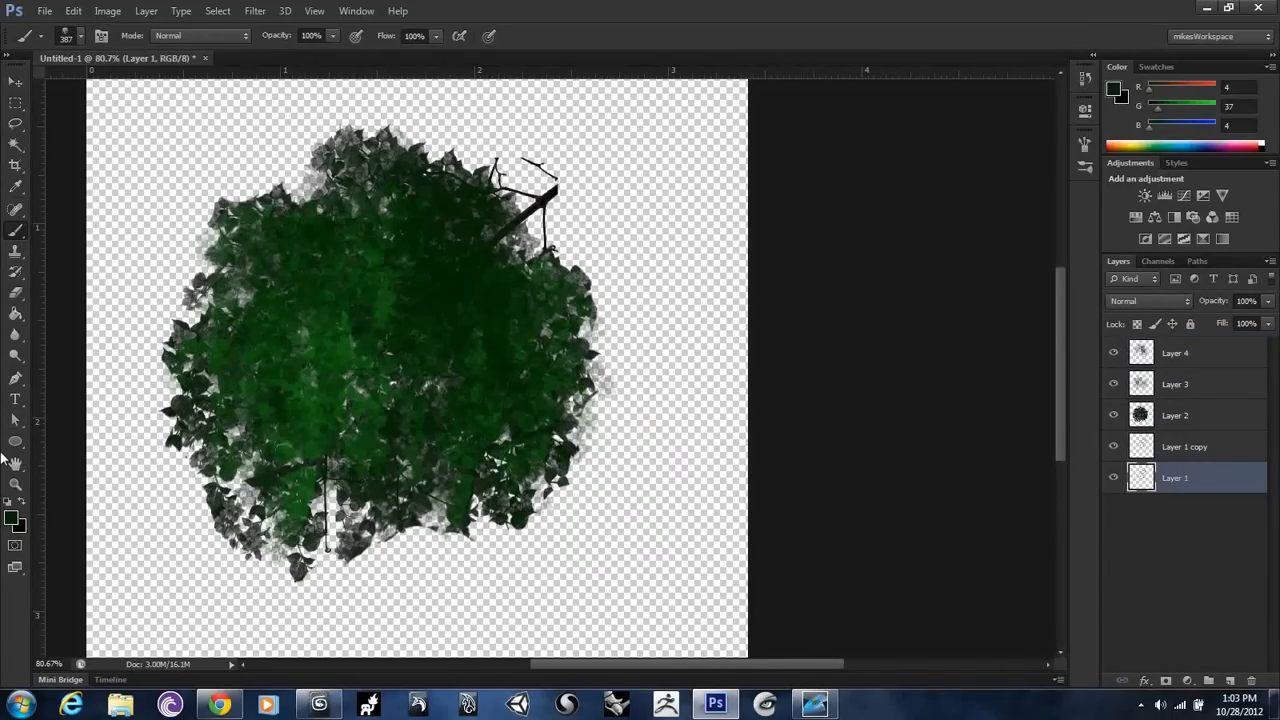
pyautogui.click(1172, 449)
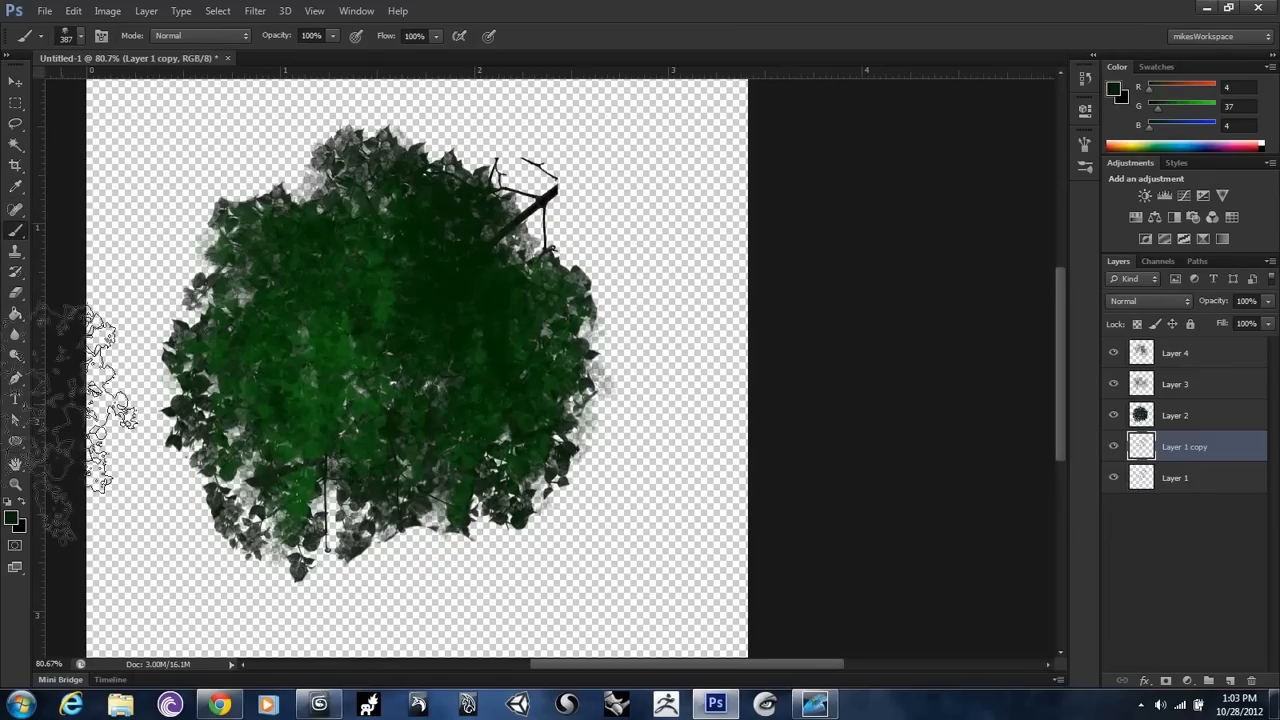
pyautogui.click(12, 518)
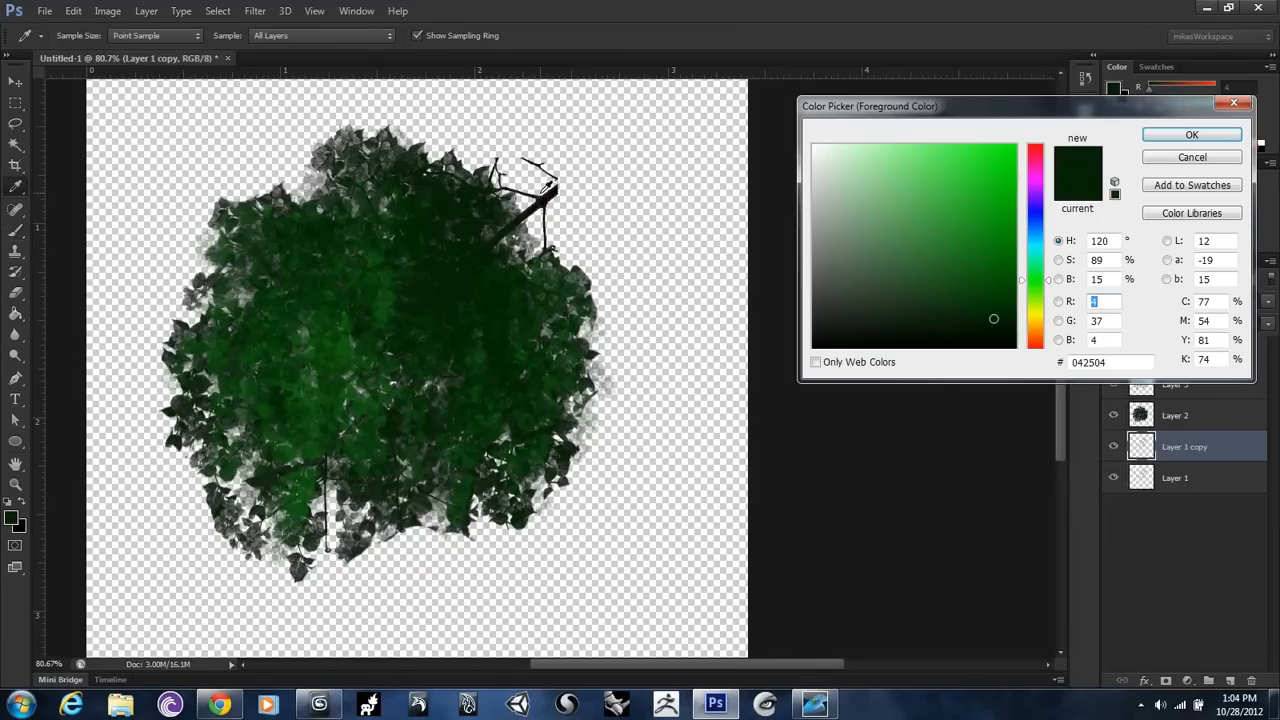
pyautogui.click(546, 198)
pyautogui.click(1178, 133)
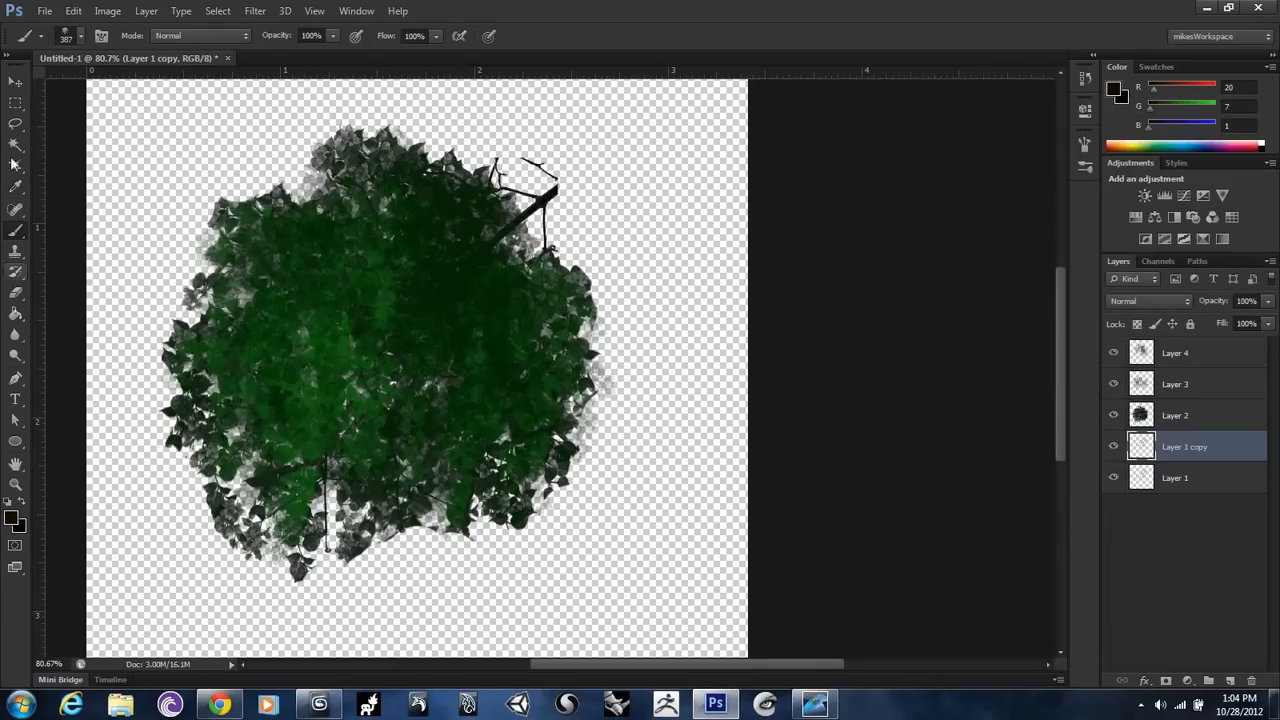
# Step: Extend the thick branch end outward to the right on Layer 1 copy with a hard round brush at 20 px and 100% hardness
pyautogui.click(77, 36)
pyautogui.moveTo(181, 221); pyautogui.dragTo(184, 155)
pyautogui.click(110, 160)
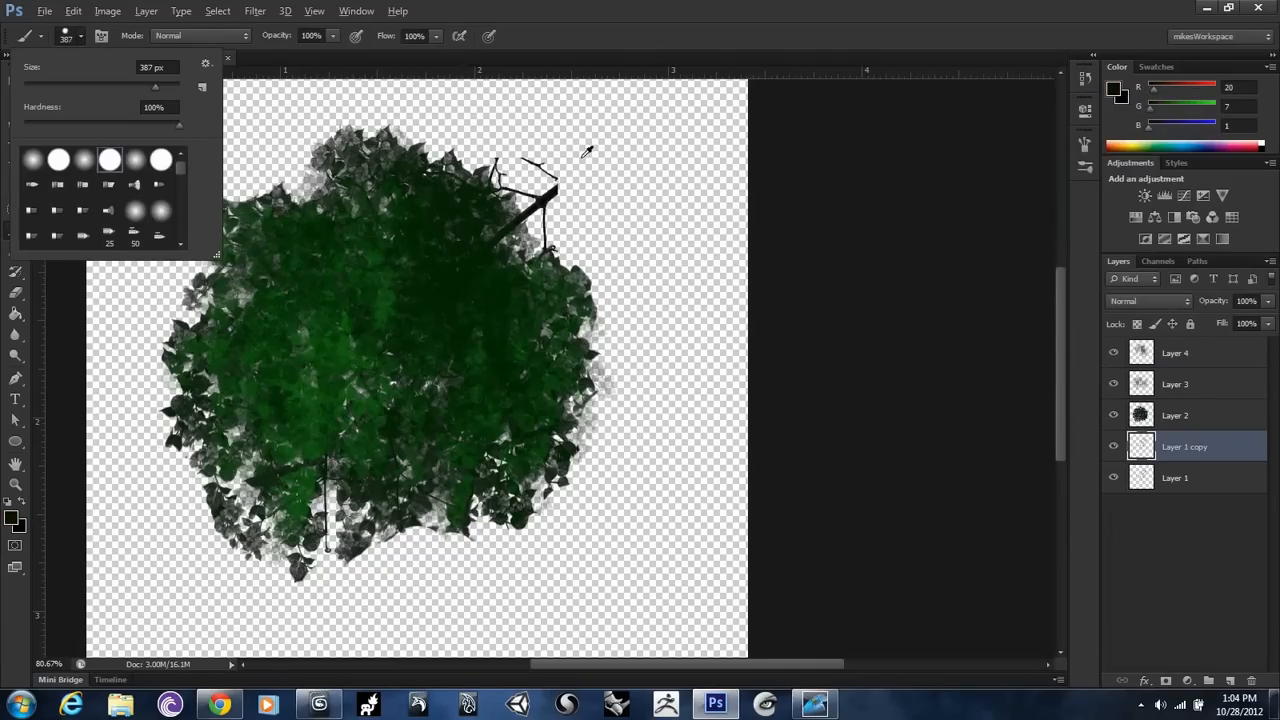
pyautogui.scroll(5, 587, 150)
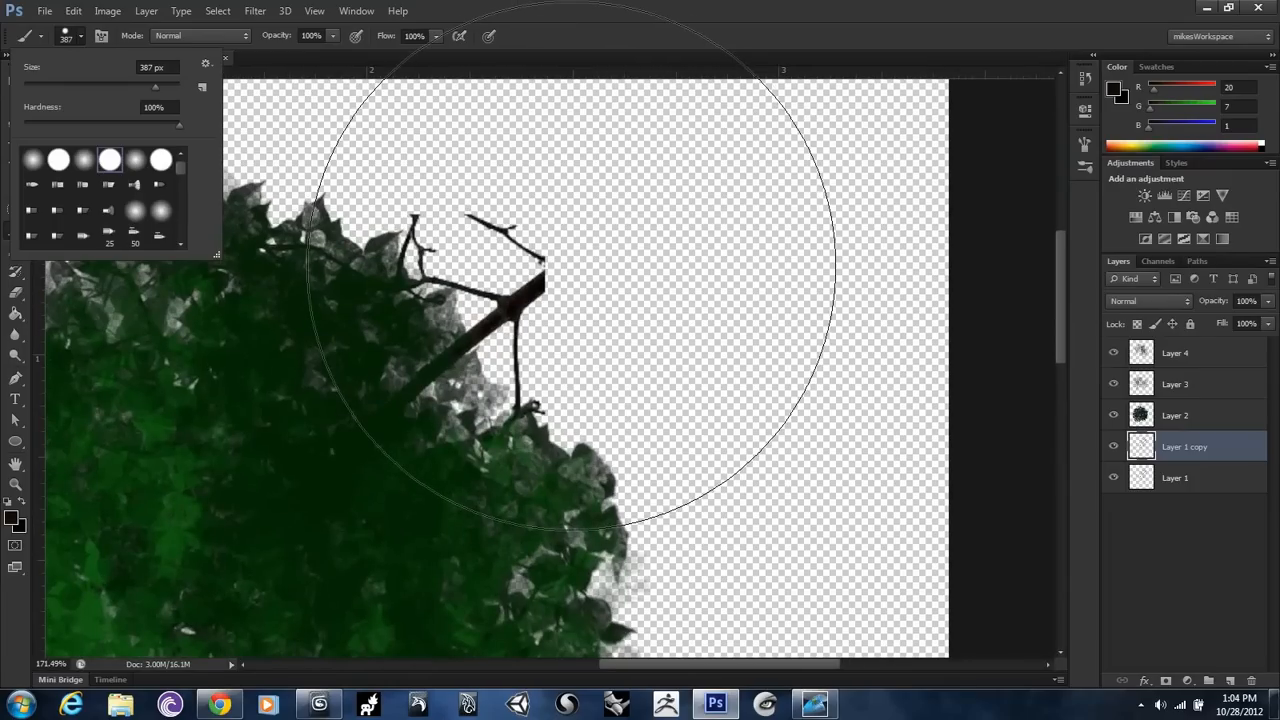
pyautogui.click(412, 238)
pyautogui.press('[')
pyautogui.press('[')
pyautogui.press('[')
pyautogui.press('[')
pyautogui.press('[')
pyautogui.press('[')
pyautogui.press('[')
pyautogui.press('[')
pyautogui.press('[')
pyautogui.press('[')
pyautogui.press('[')
pyautogui.press('[')
pyautogui.press('[')
pyautogui.press('[')
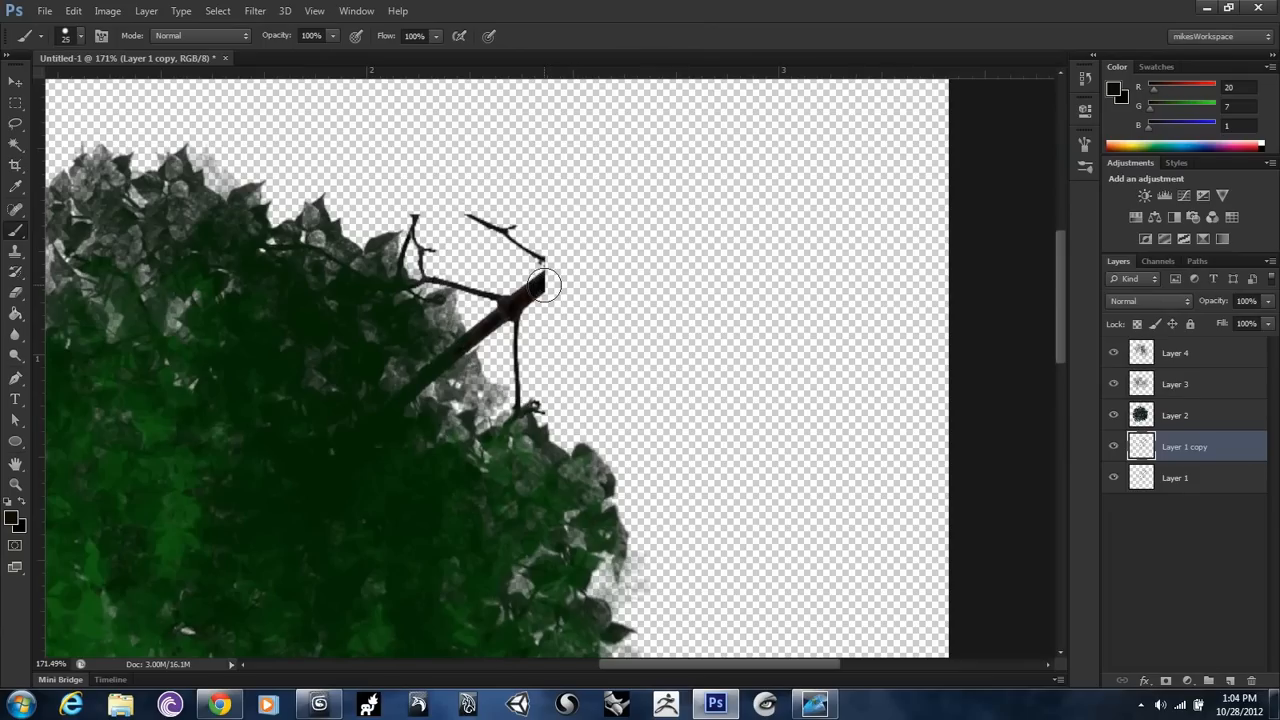
pyautogui.press('[')
pyautogui.moveTo(545, 285); pyautogui.dragTo(638, 254)
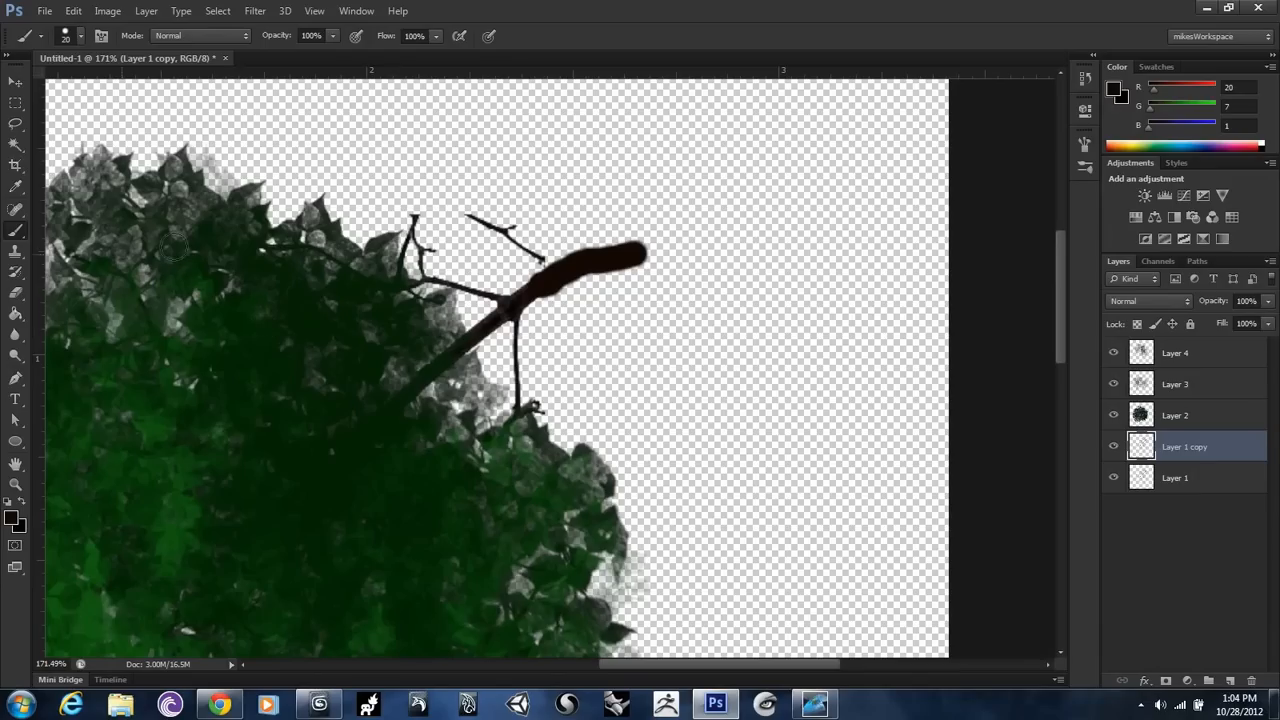
pyautogui.moveTo(648, 251); pyautogui.dragTo(663, 249)
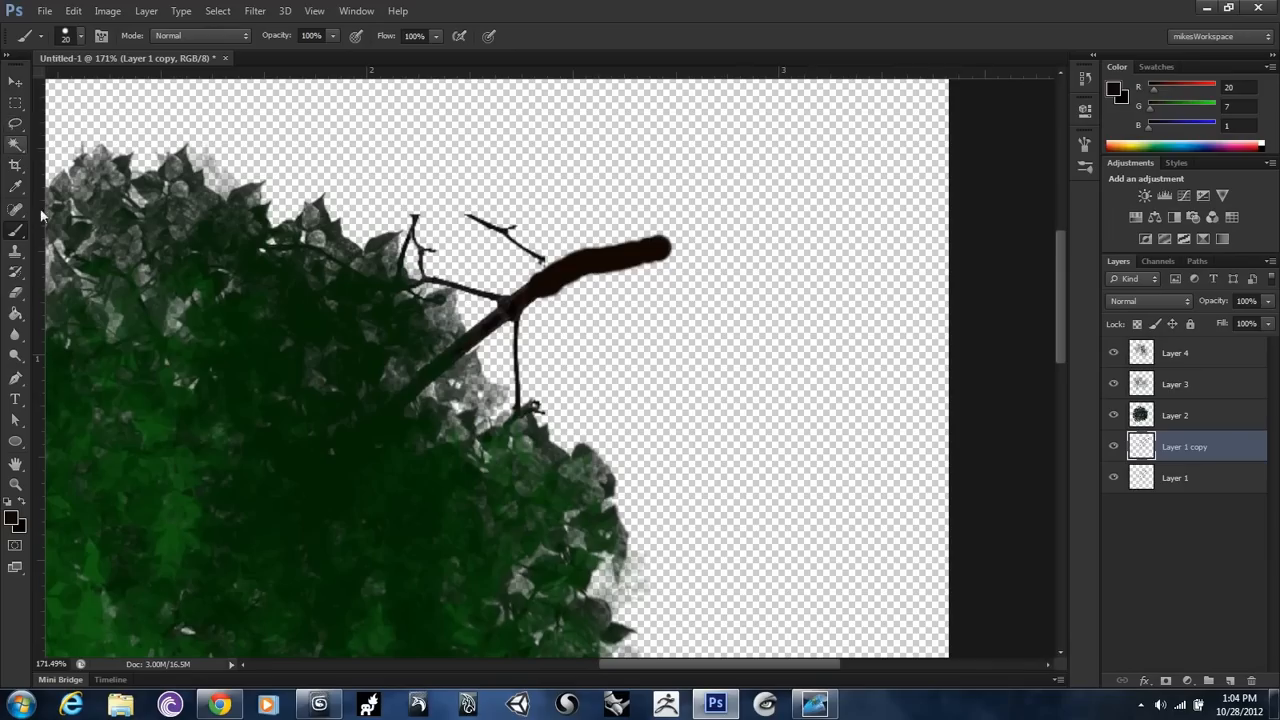
# Step: Trim the edges of the painted branch extension on Layer 1 copy with the eraser reduced to 60 px
pyautogui.click(16, 316)
pyautogui.click(17, 296)
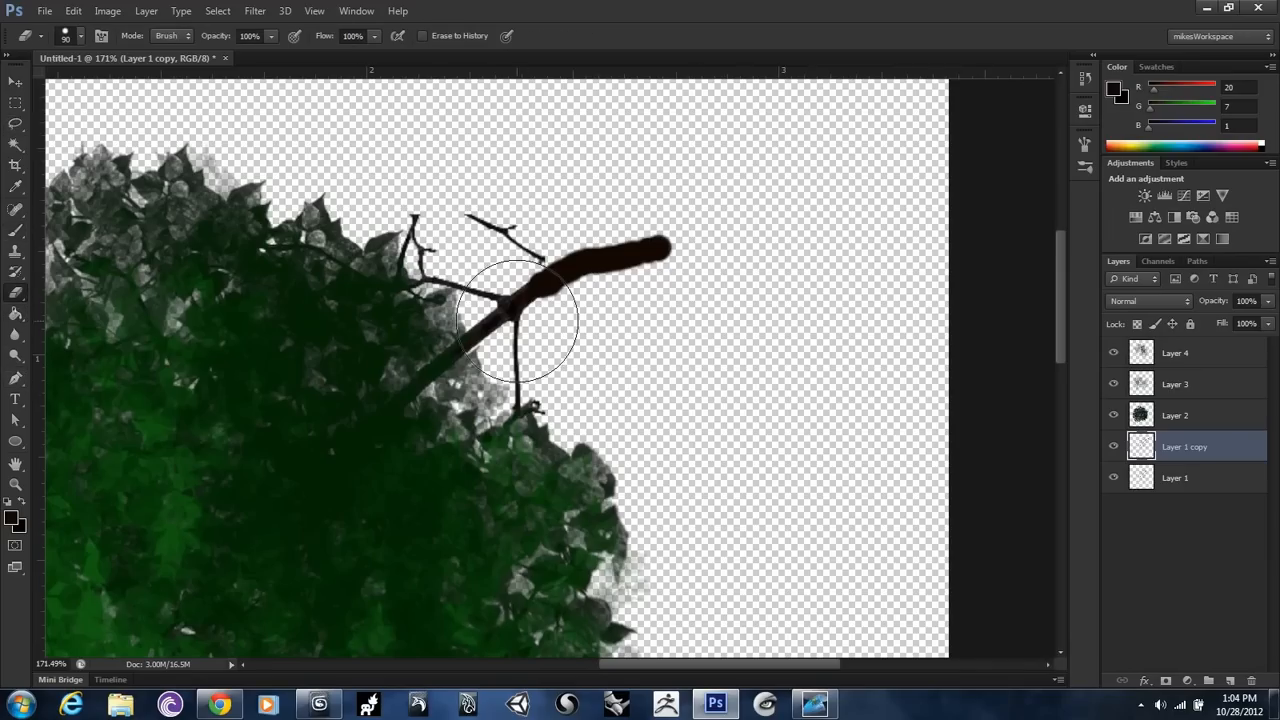
pyautogui.press('[')
pyautogui.press('[')
pyautogui.press('[')
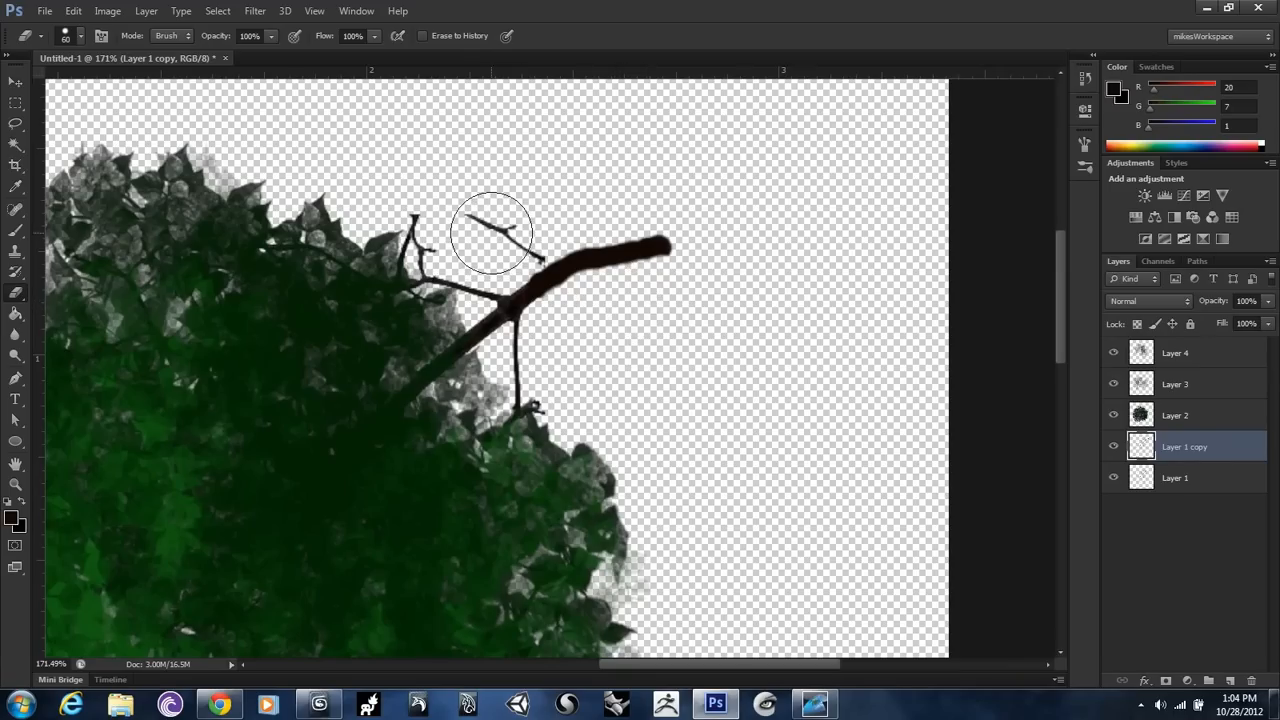
# Step: Erase the stray twigs beside the thick branch on Layer 1 and Layer 1 copy with the 60 px eraser
pyautogui.click(1185, 484)
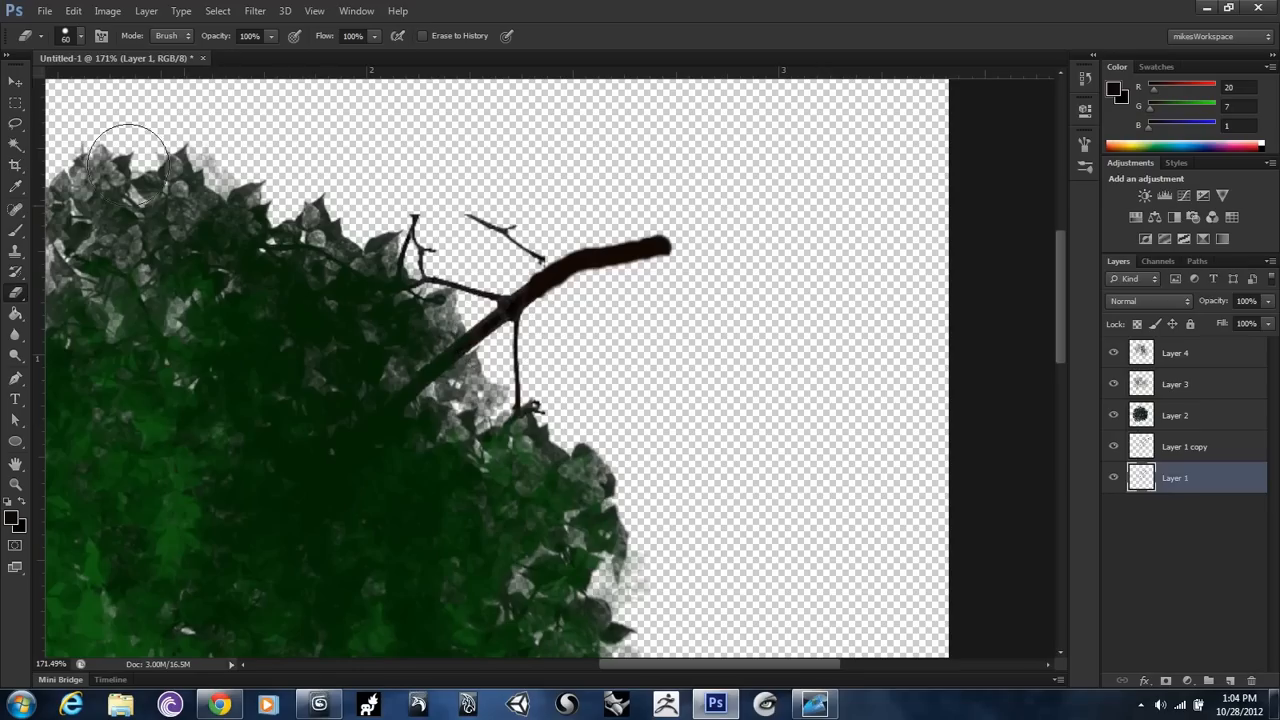
pyautogui.moveTo(480, 203); pyautogui.dragTo(520, 232)
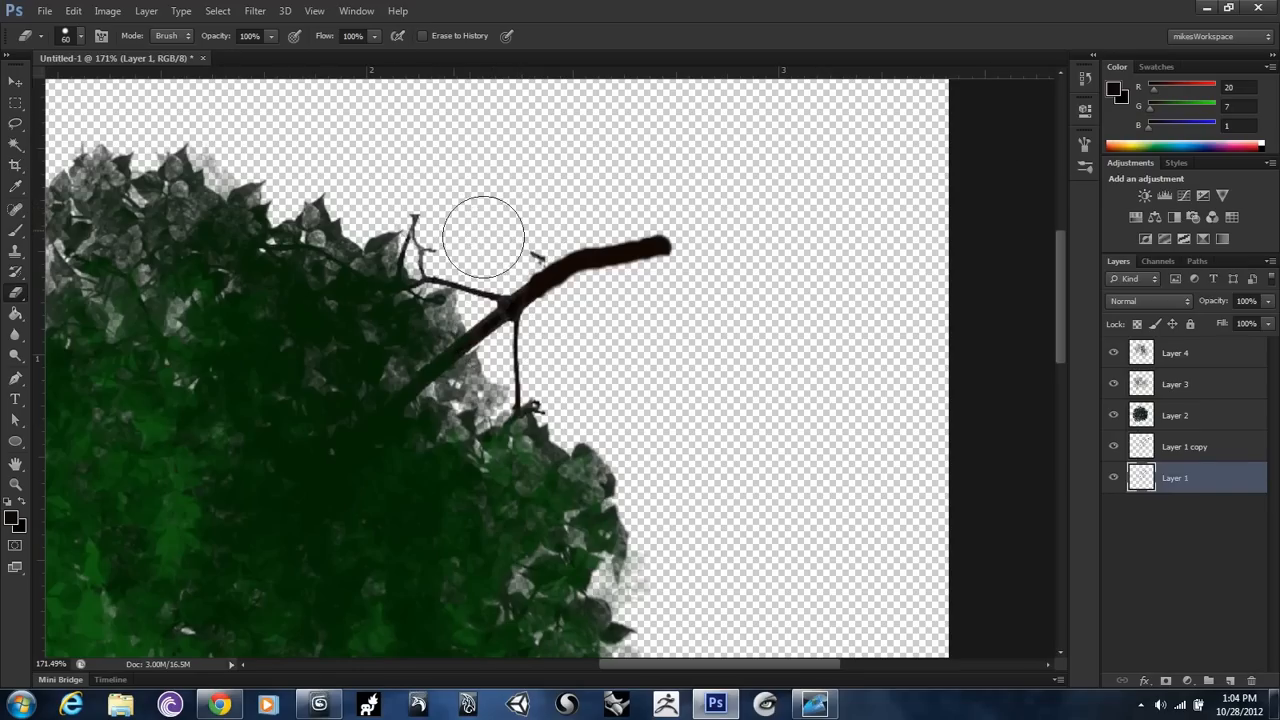
pyautogui.click(1202, 450)
pyautogui.click(519, 233)
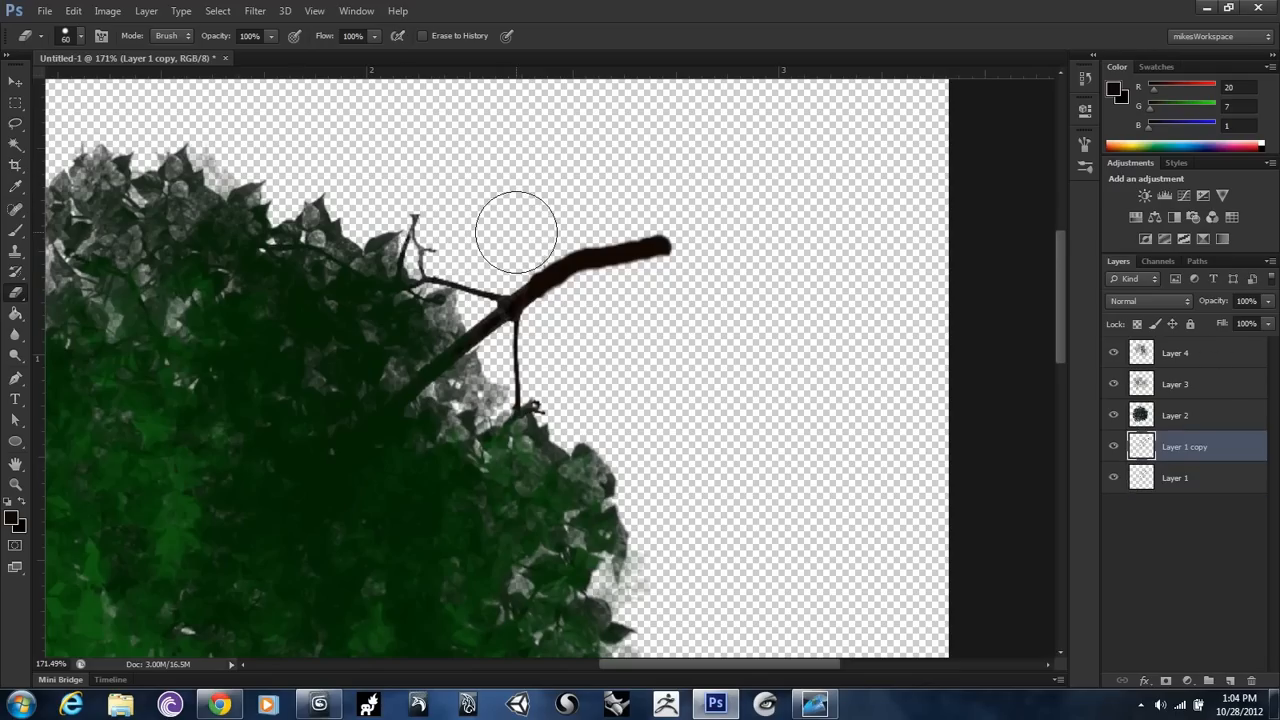
pyautogui.click(444, 221)
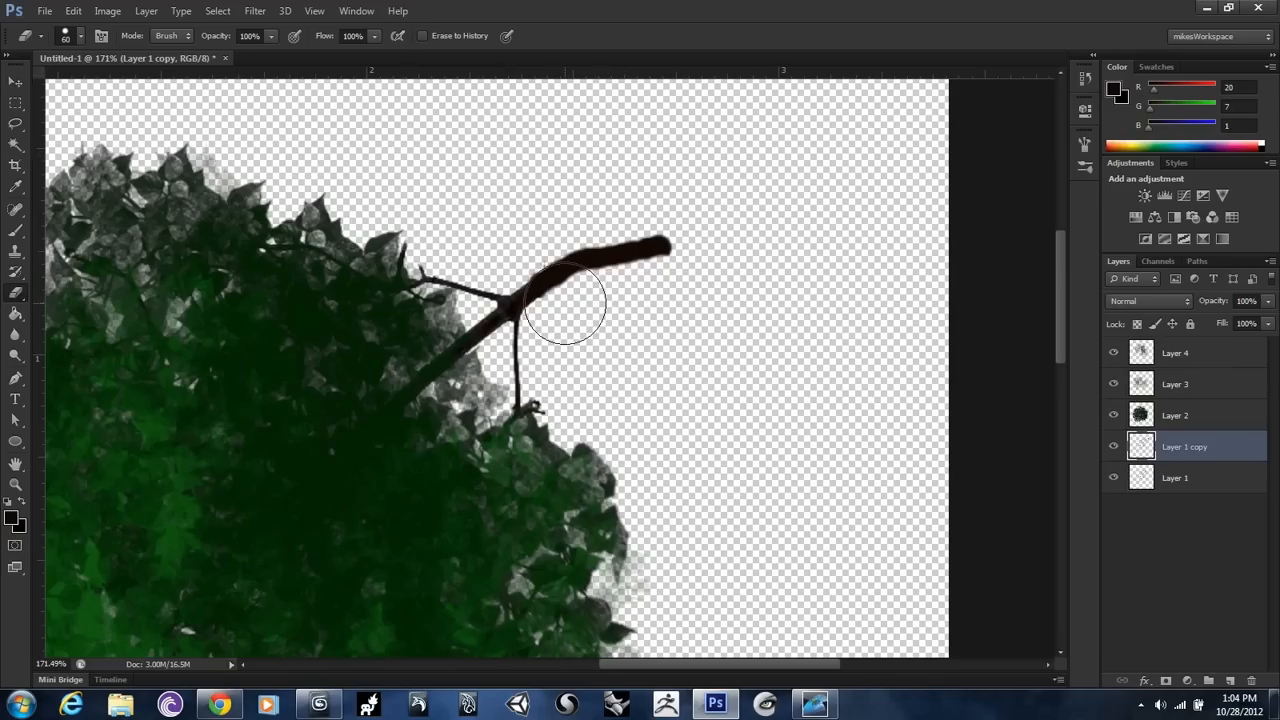
# Step: Select all five layers from Layer 1 to Layer 4 and duplicate them within the same document
pyautogui.scroll(-6, 676, 368)
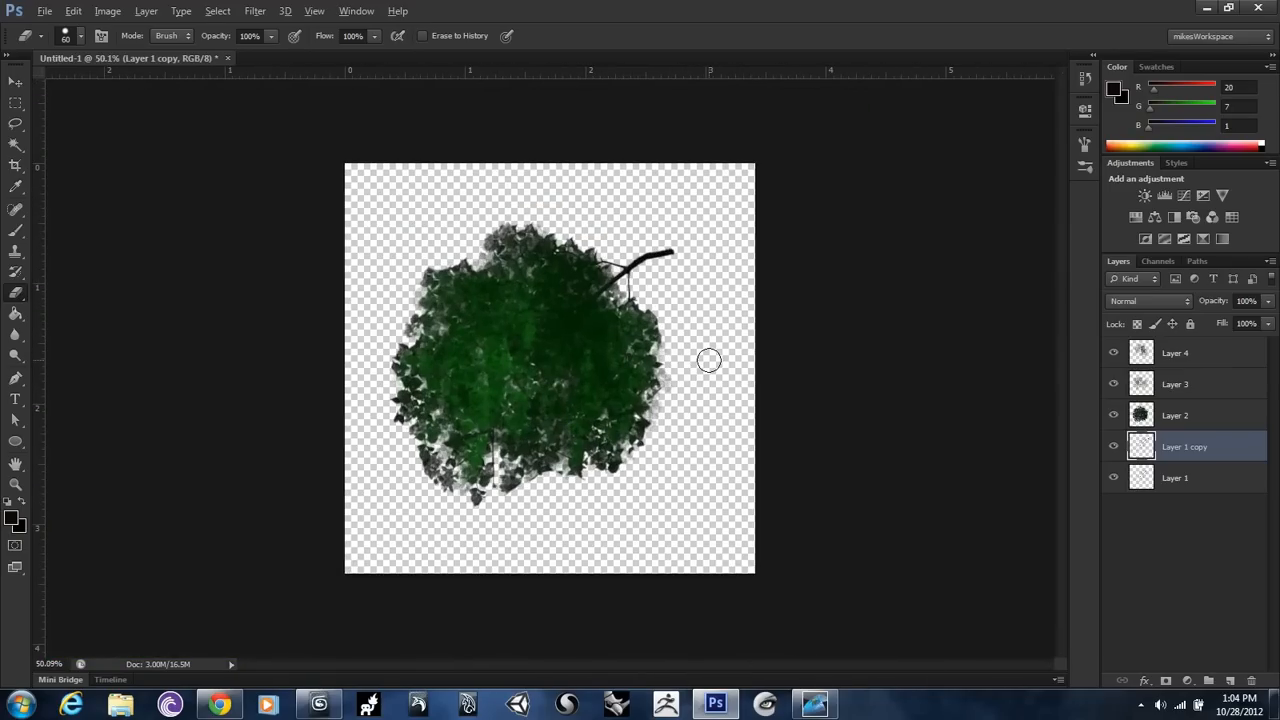
pyautogui.scroll(-2, 709, 360)
pyautogui.scroll(2, 680, 400)
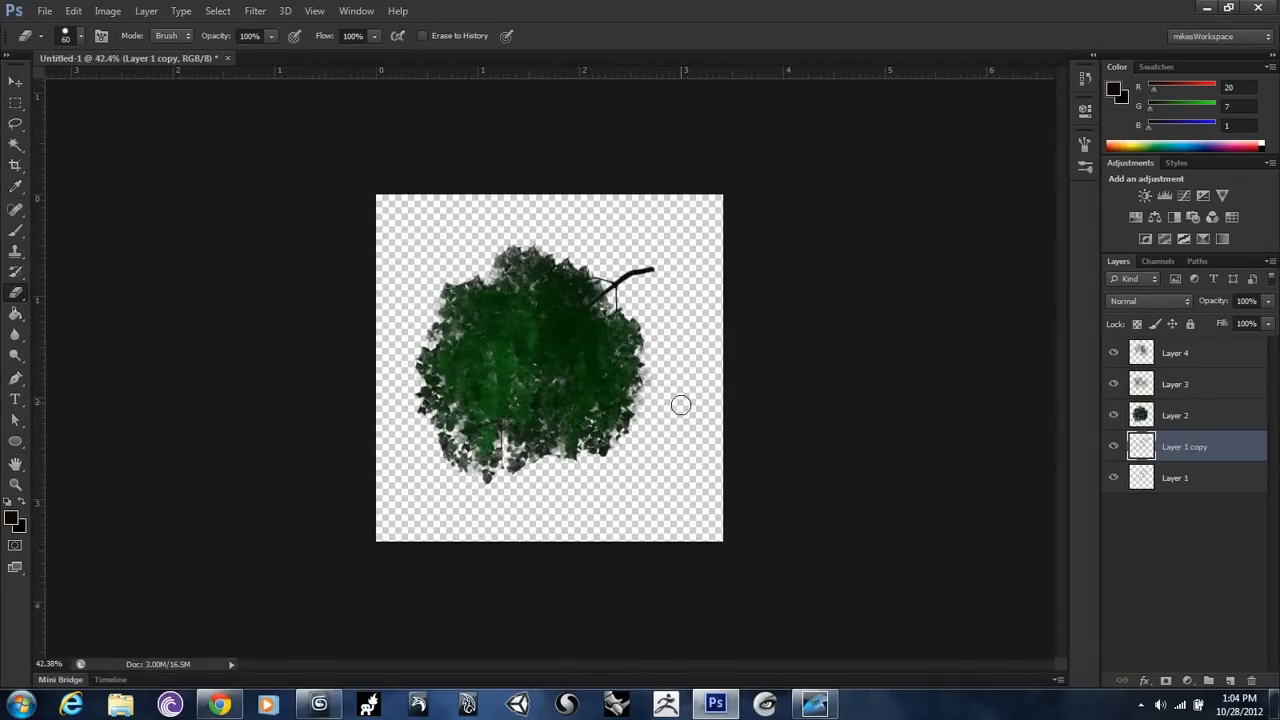
pyautogui.click(1183, 474)
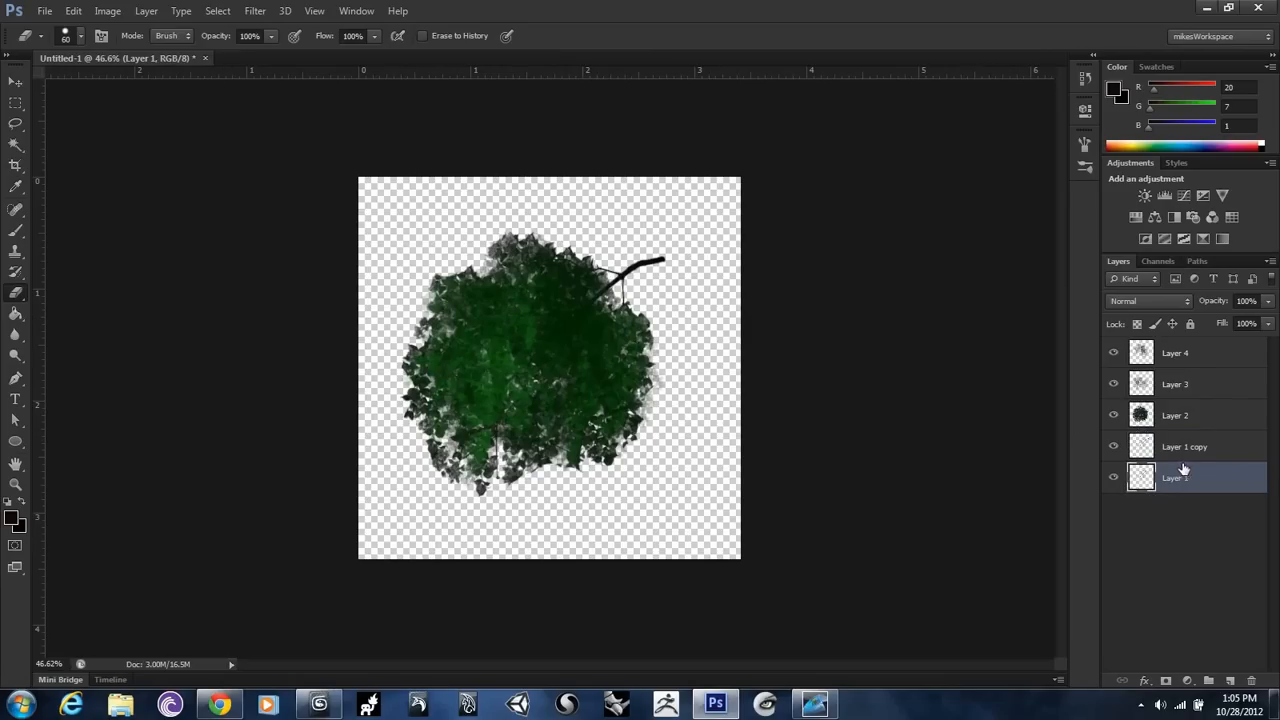
pyautogui.keyDown('shift'); pyautogui.click(1208, 359); pyautogui.keyUp('shift')
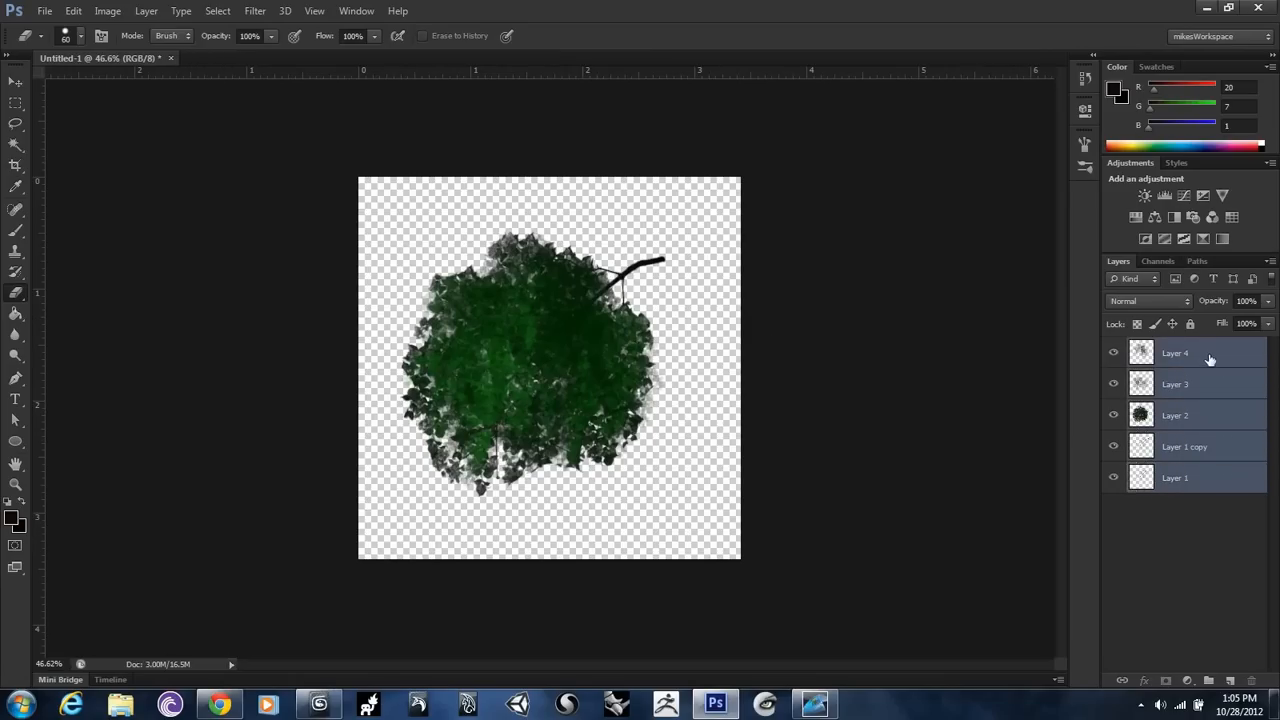
pyautogui.click(1198, 484)
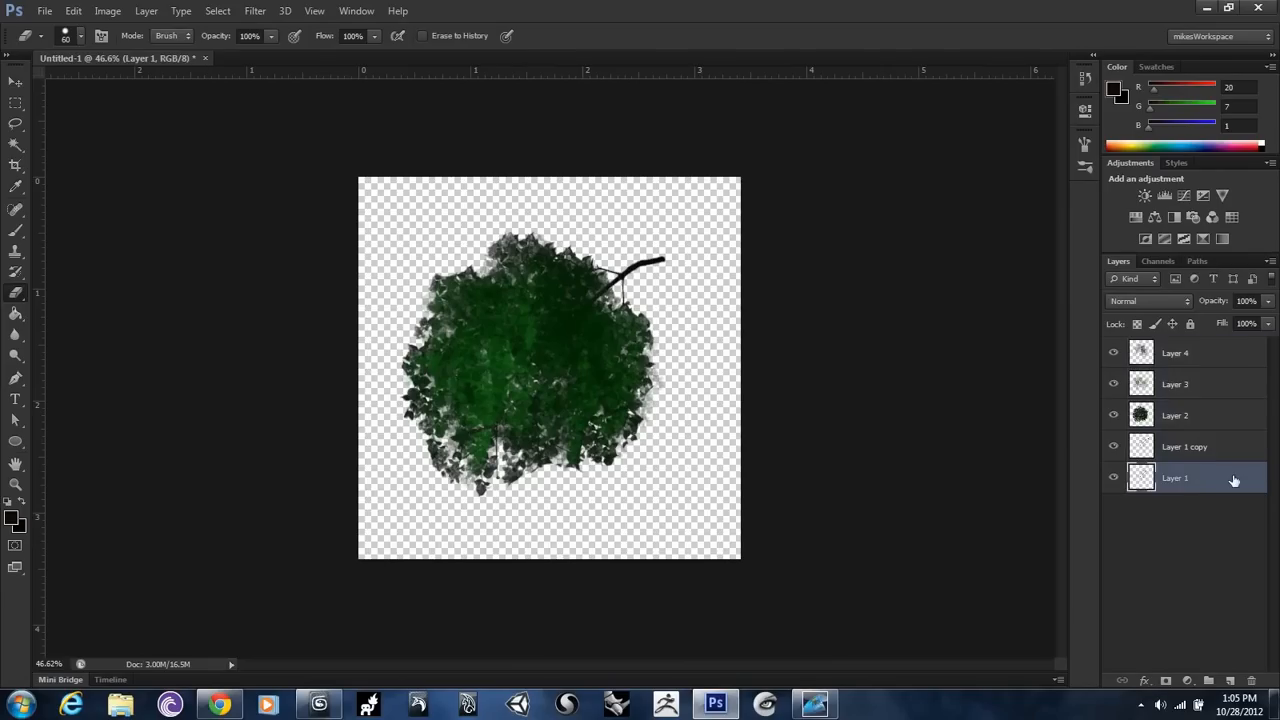
pyautogui.keyDown('shift'); pyautogui.click(1178, 354); pyautogui.keyUp('shift')
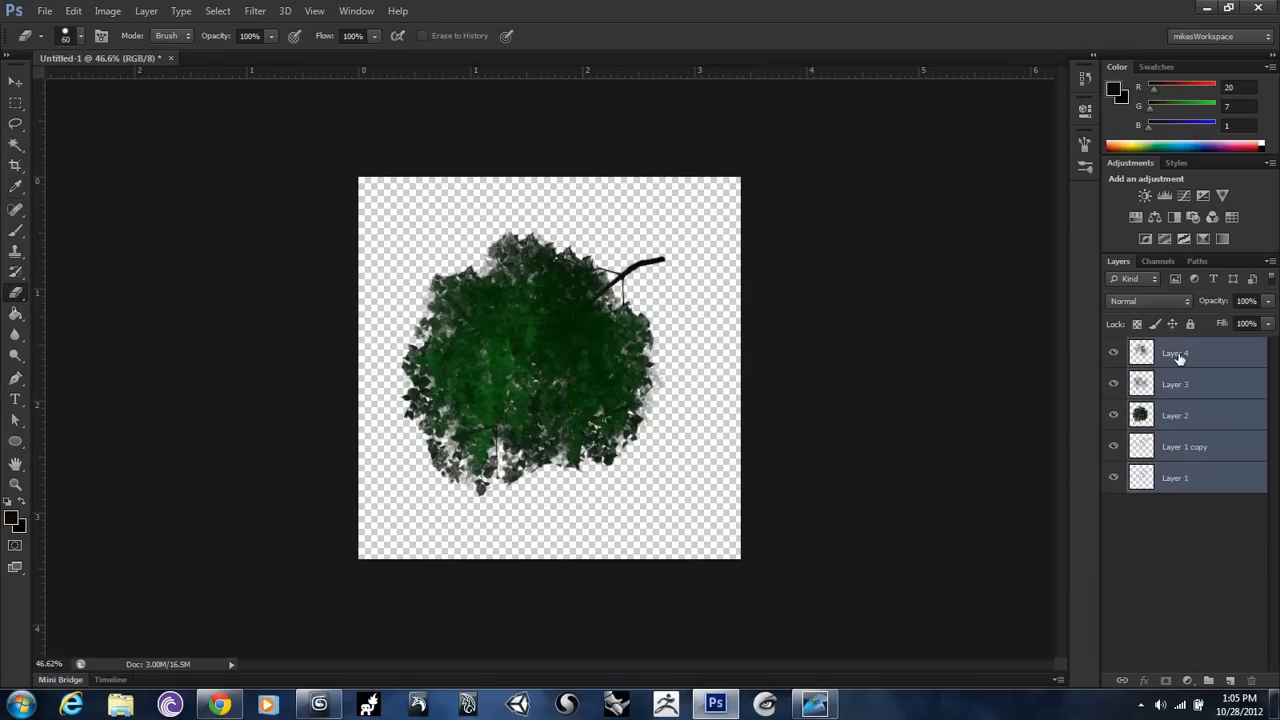
pyautogui.rightClick(1178, 352)
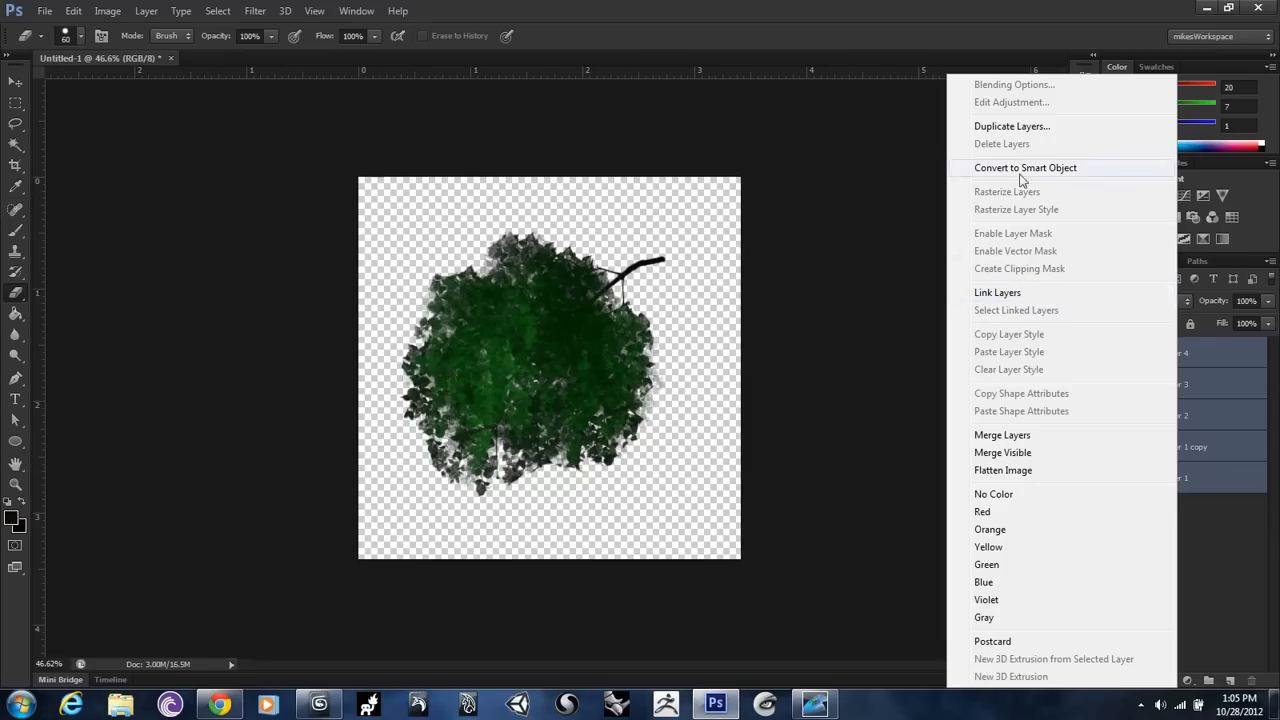
pyautogui.click(1035, 136)
pyautogui.click(790, 220)
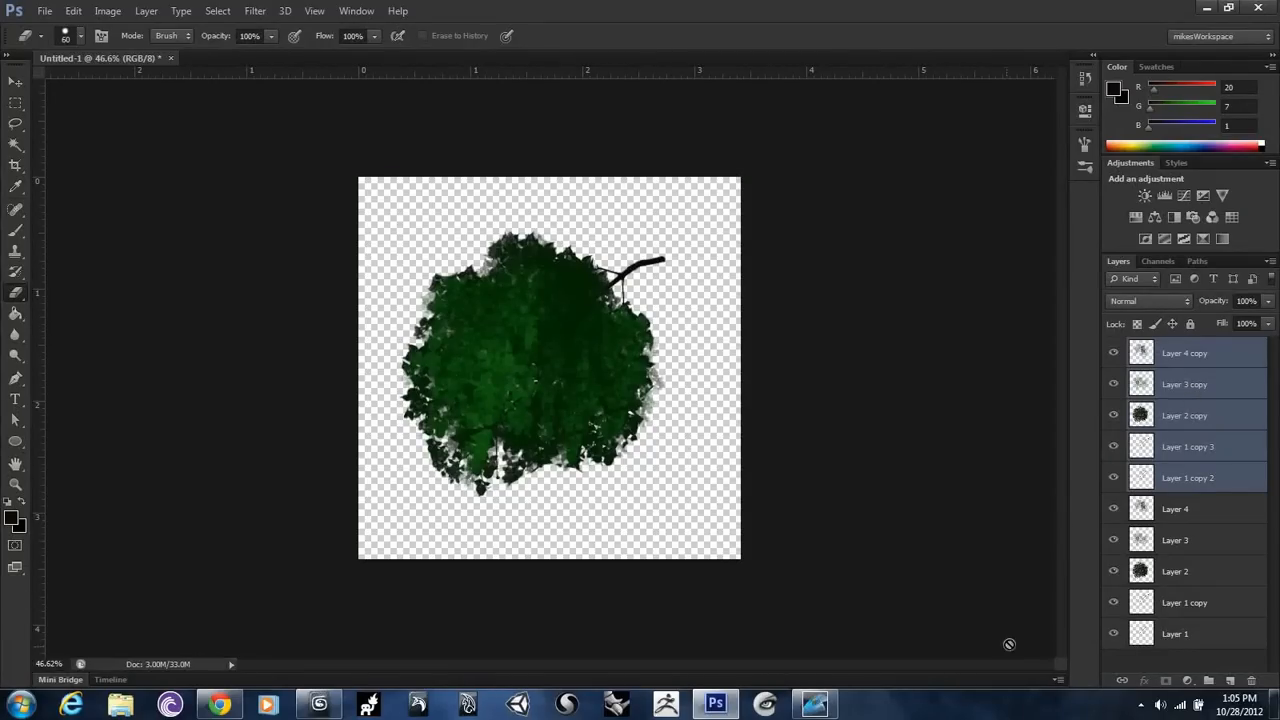
# Step: Hide the five original layers: Layer 4, Layer 3, Layer 2, Layer 1 copy and Layer 1
pyautogui.click(1114, 509)
pyautogui.click(1115, 540)
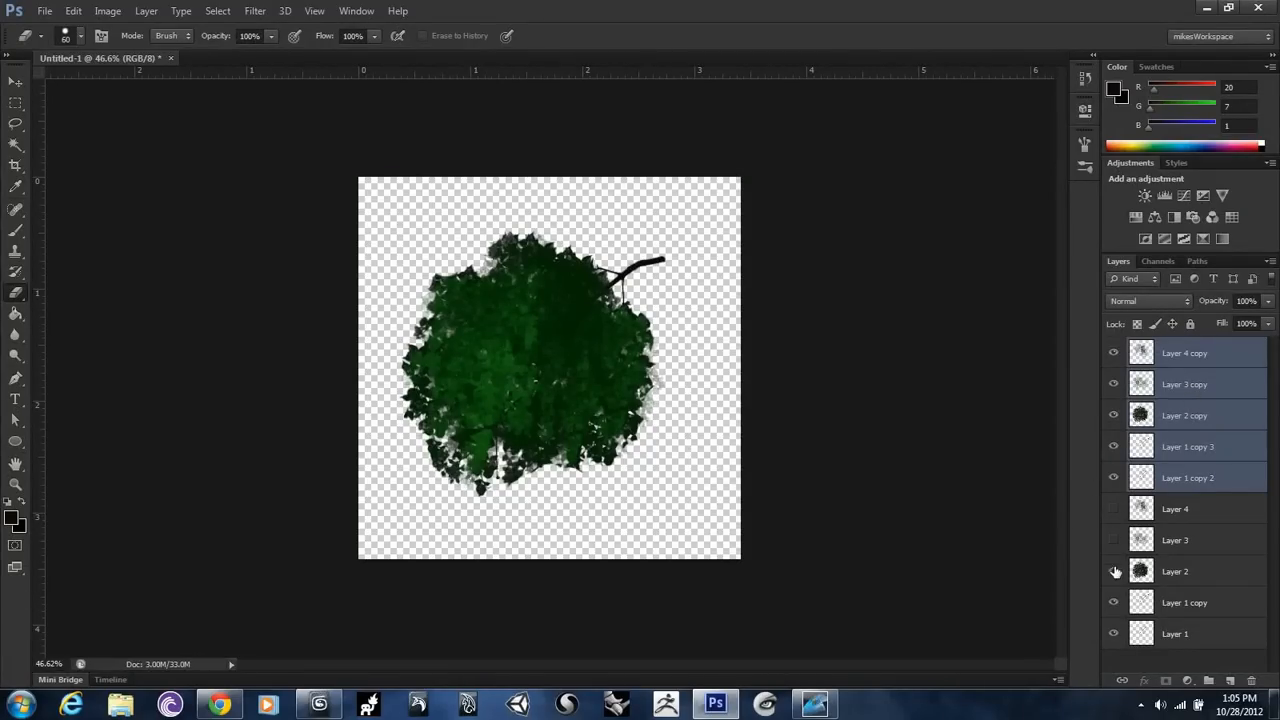
pyautogui.click(1112, 633)
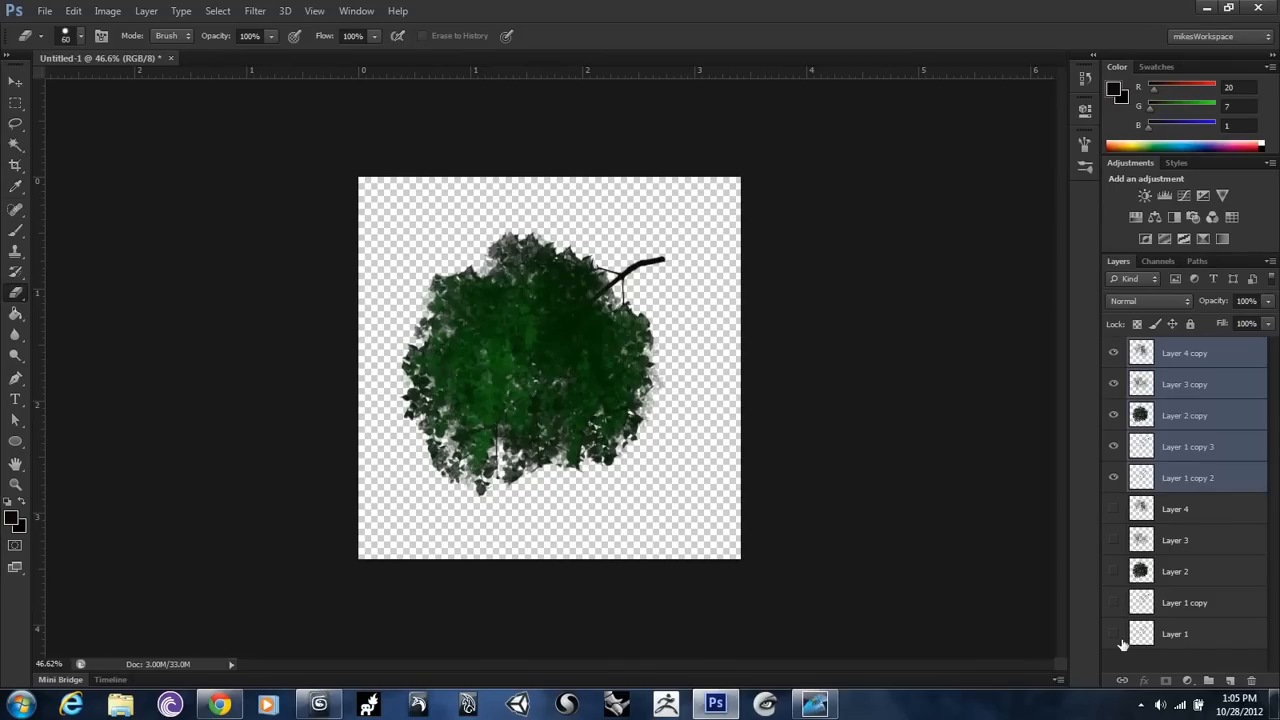
# Step: Merge the five duplicated layers into a single foliage layer and keep it active
pyautogui.rightClick(1192, 367)
pyautogui.click(1024, 441)
pyautogui.rightClick(1162, 350)
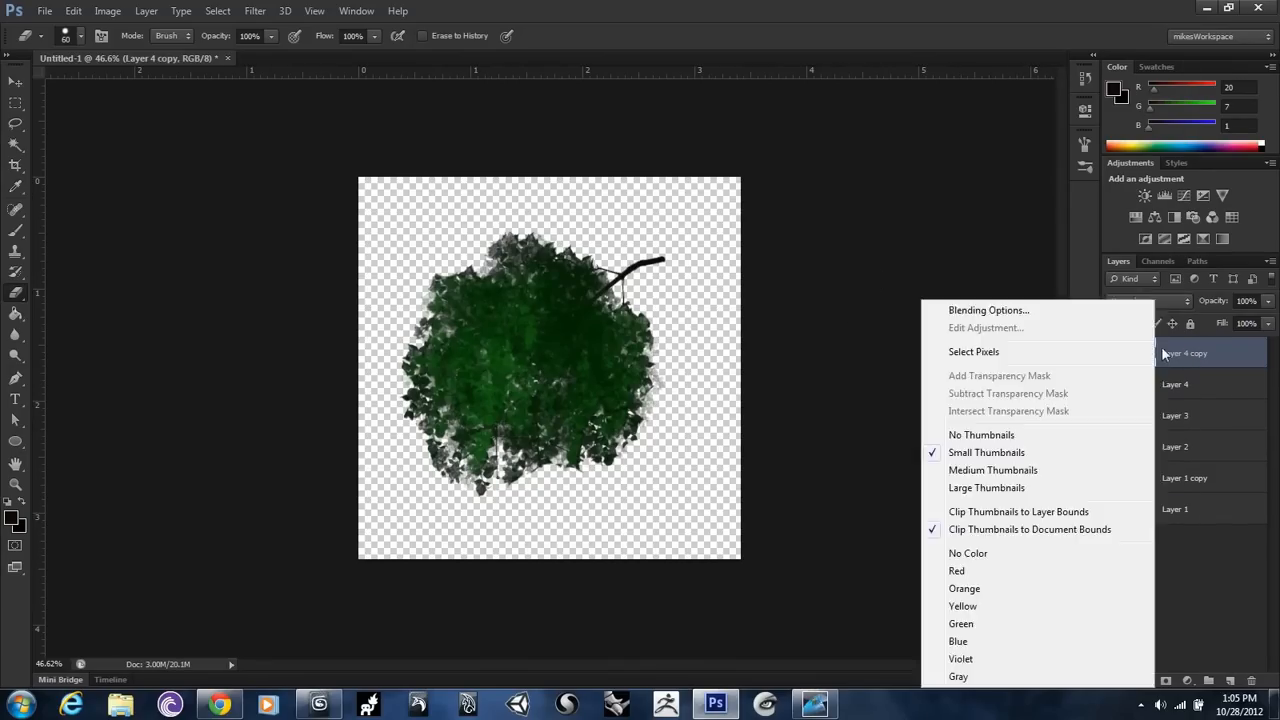
pyautogui.click(1191, 370)
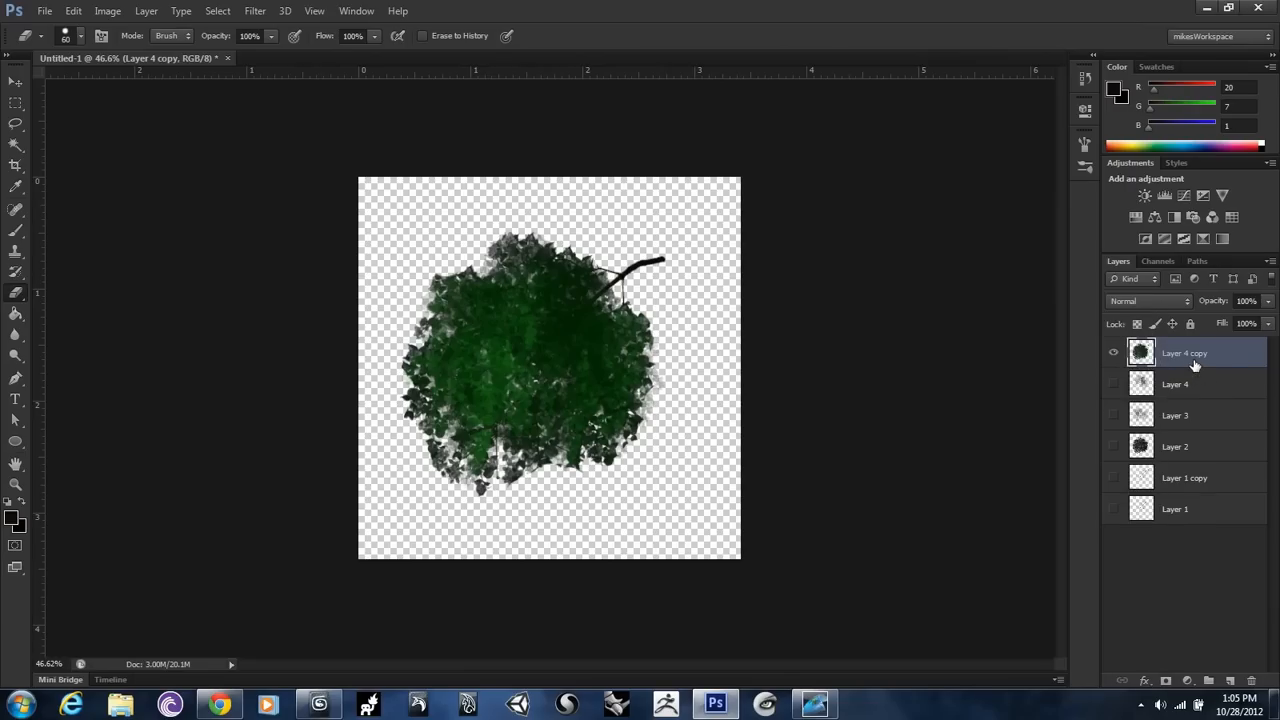
# Step: Try to duplicate the merged foliage layer and merge the selected layers together
pyautogui.rightClick(1194, 362)
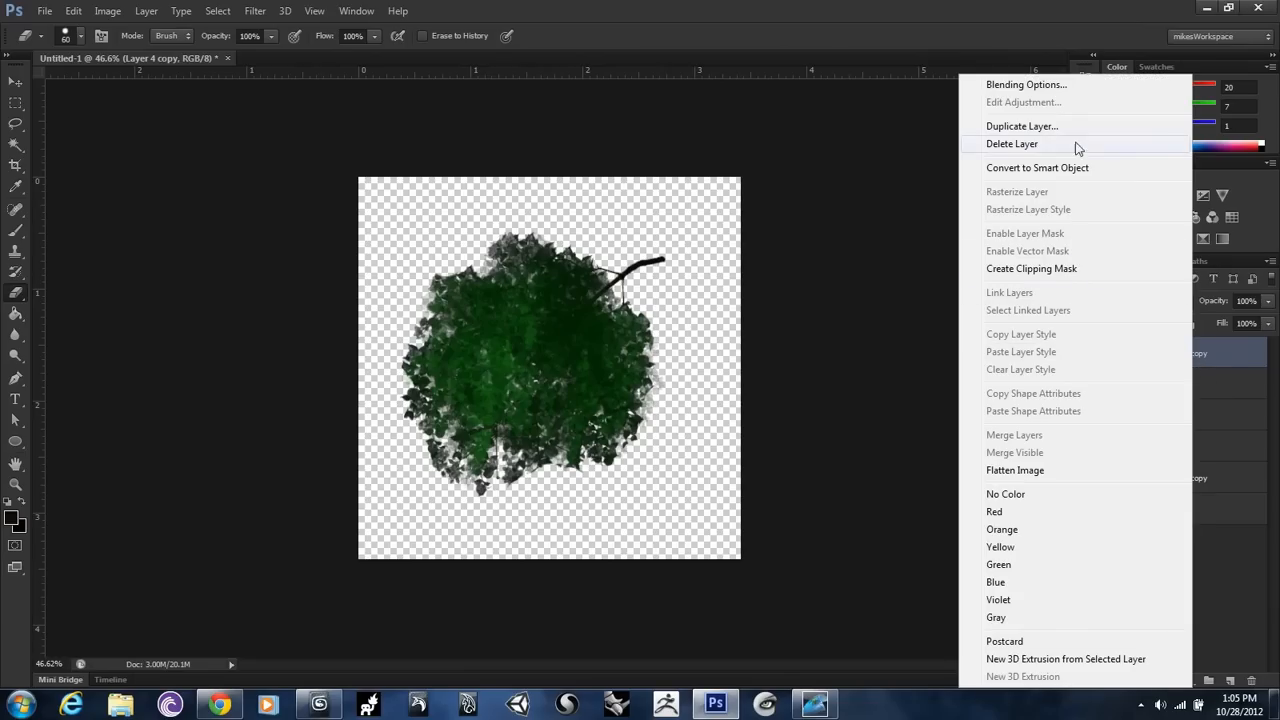
pyautogui.click(1022, 126)
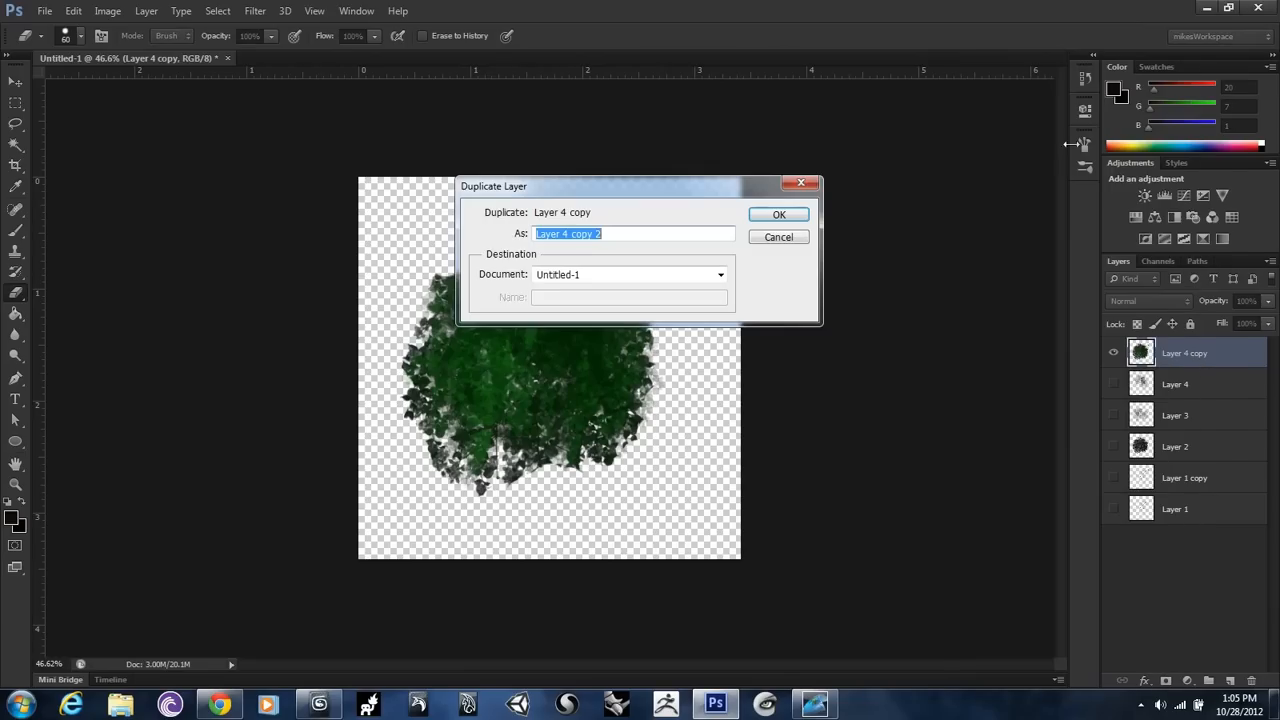
pyautogui.click(779, 215)
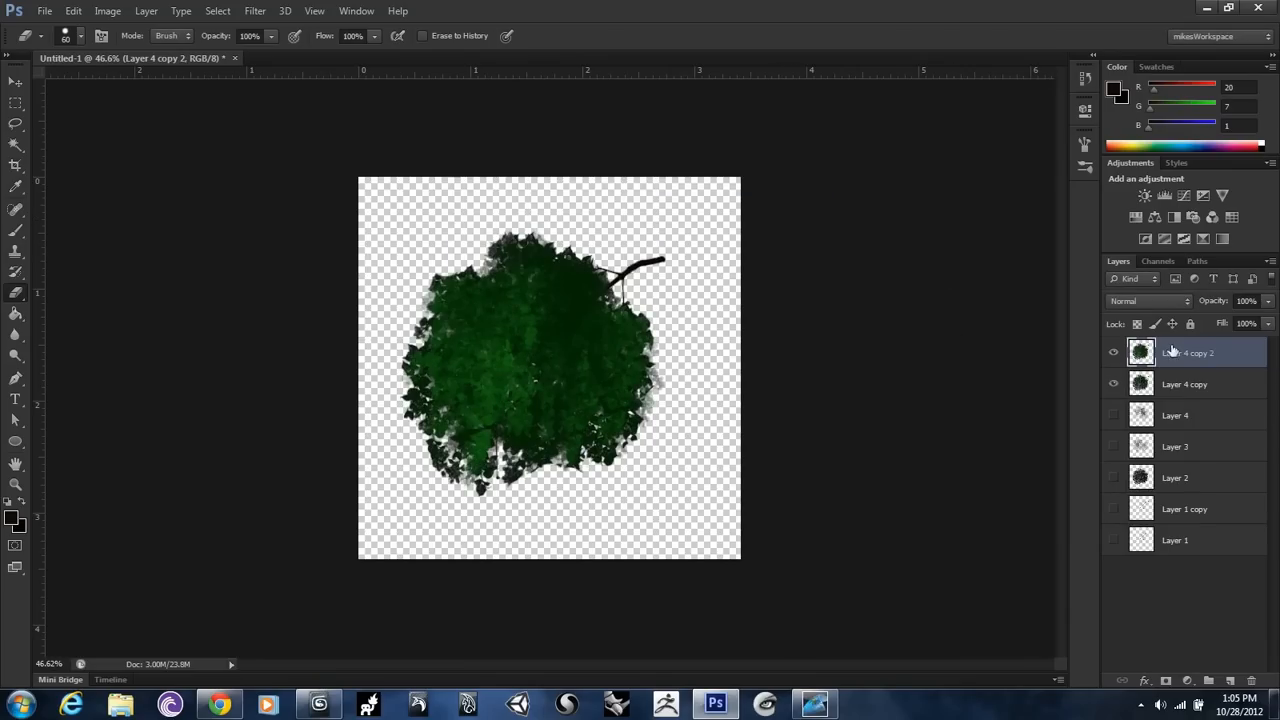
pyautogui.keyDown('ctrl'); pyautogui.click(1185, 411); pyautogui.keyUp('ctrl')
pyautogui.hotkey('ctrl', 'e')
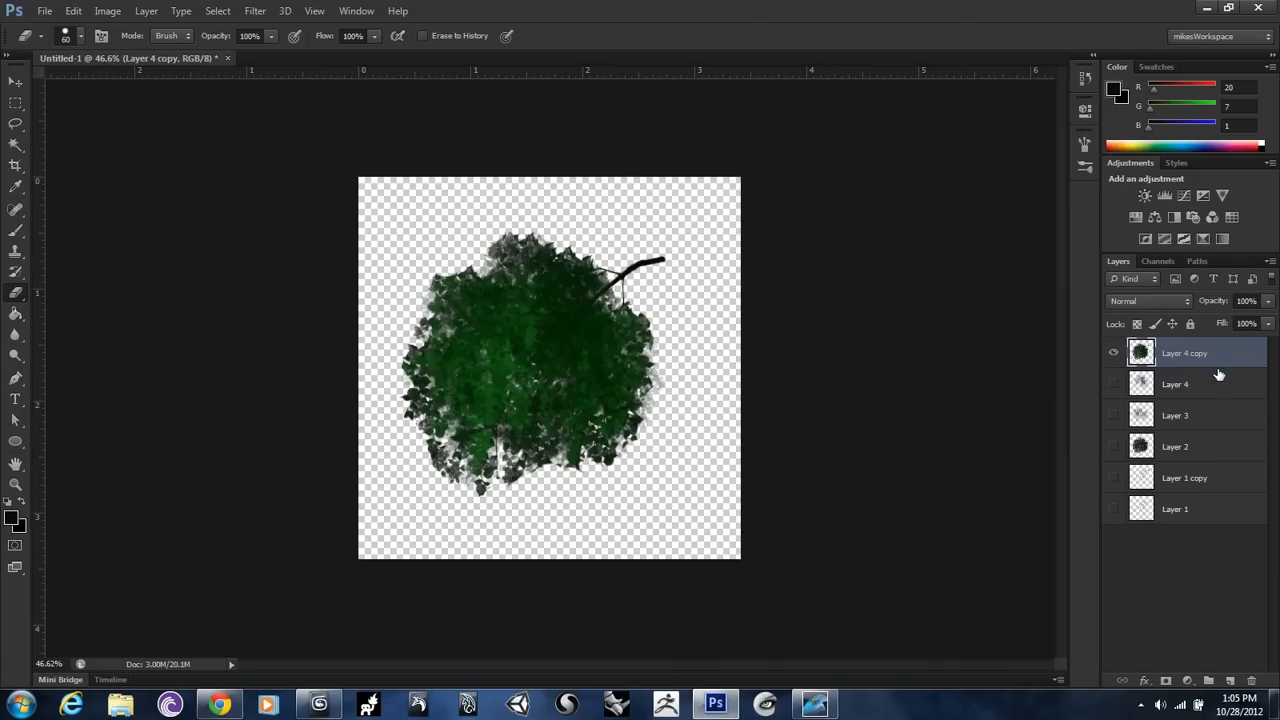
# Step: Duplicate Layer 4 copy and merge the duplicate with it to make the foliage denser
pyautogui.rightClick(1206, 362)
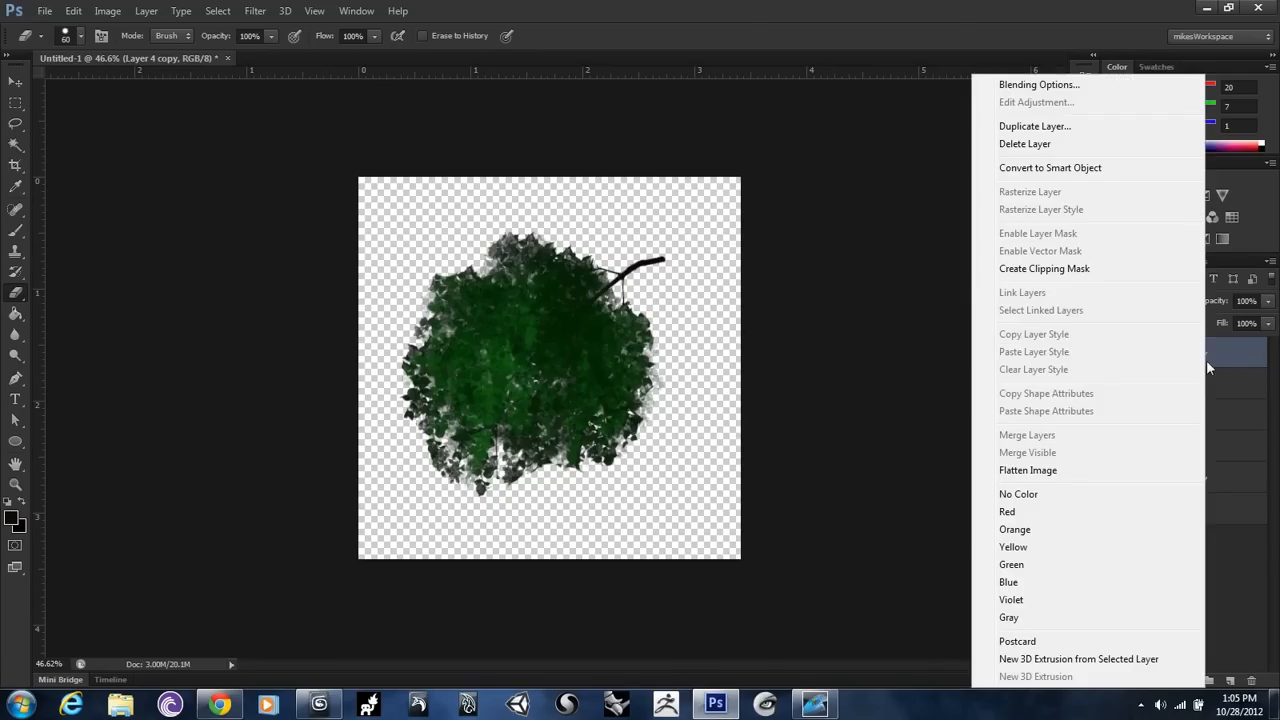
pyautogui.click(1030, 126)
pyautogui.click(776, 215)
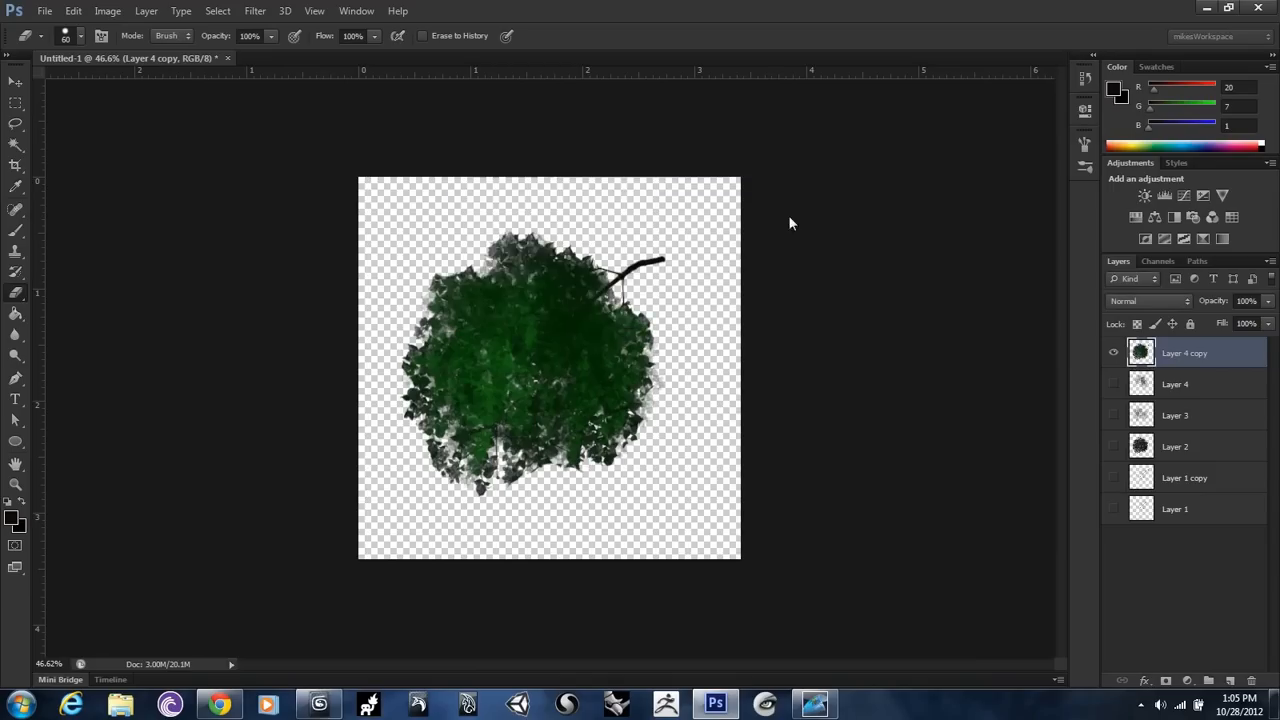
pyautogui.keyDown('shift'); pyautogui.click(1197, 385); pyautogui.keyUp('shift')
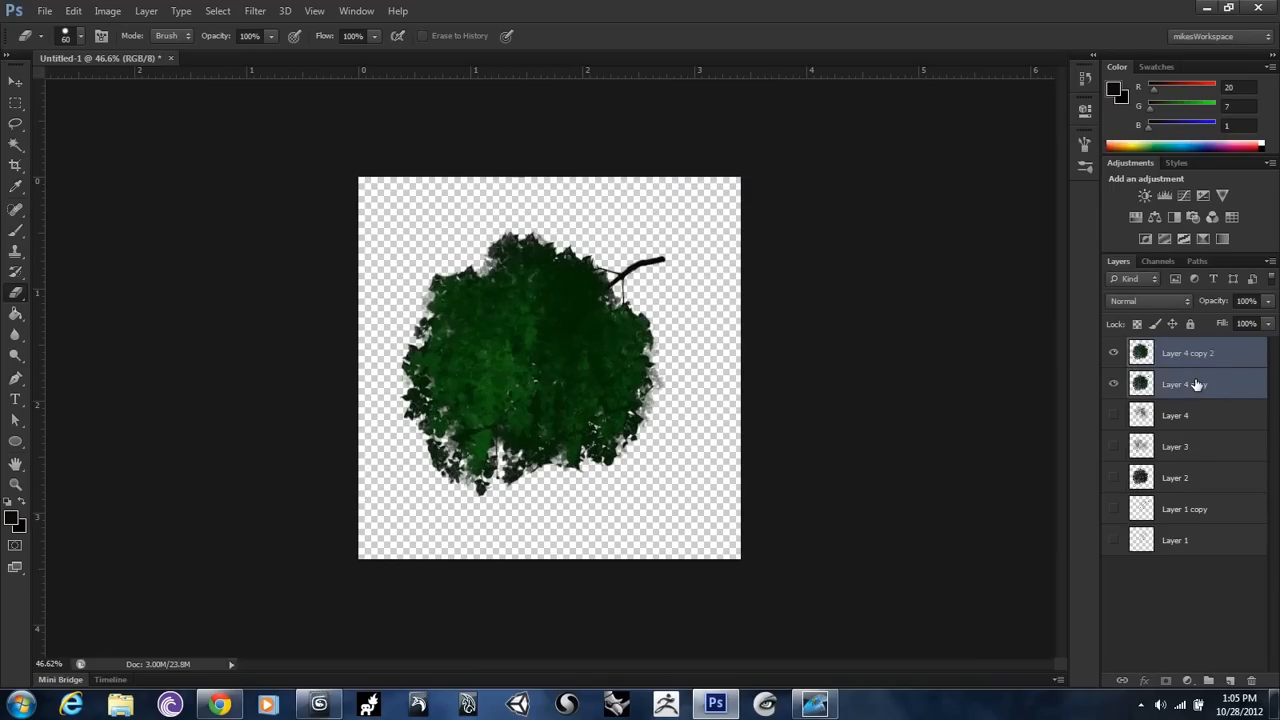
pyautogui.rightClick(1197, 385)
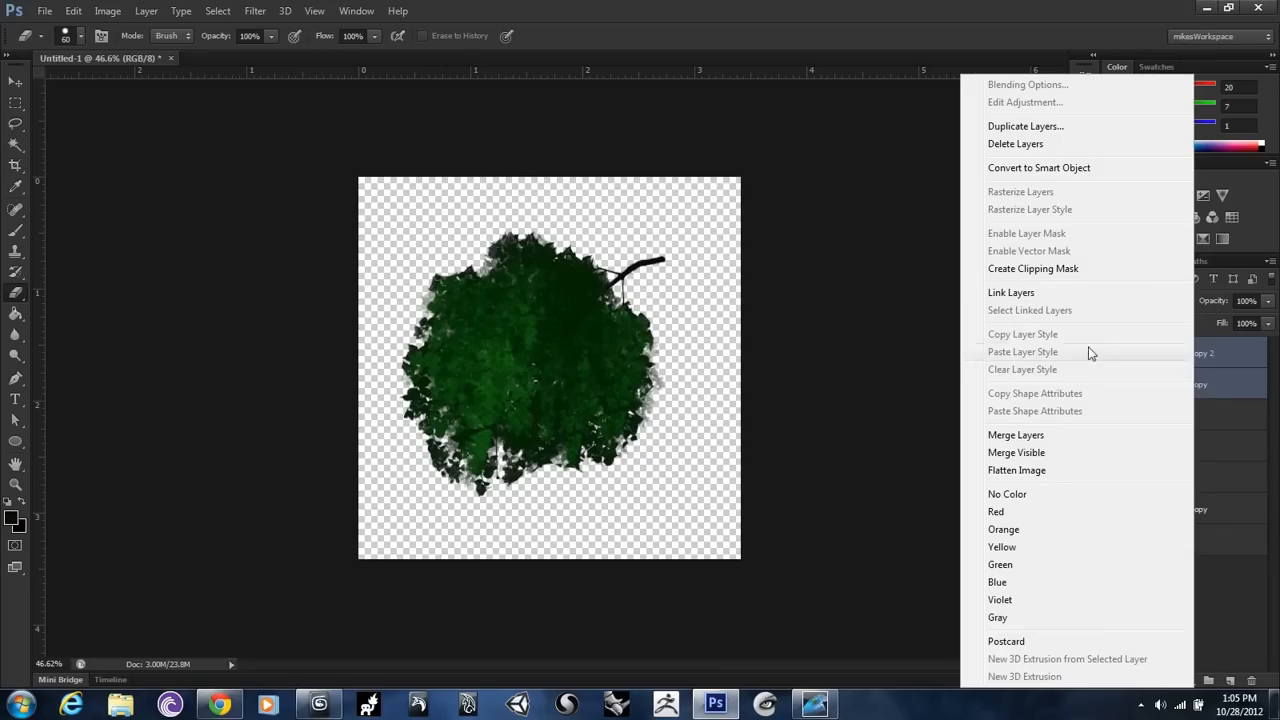
pyautogui.click(1065, 434)
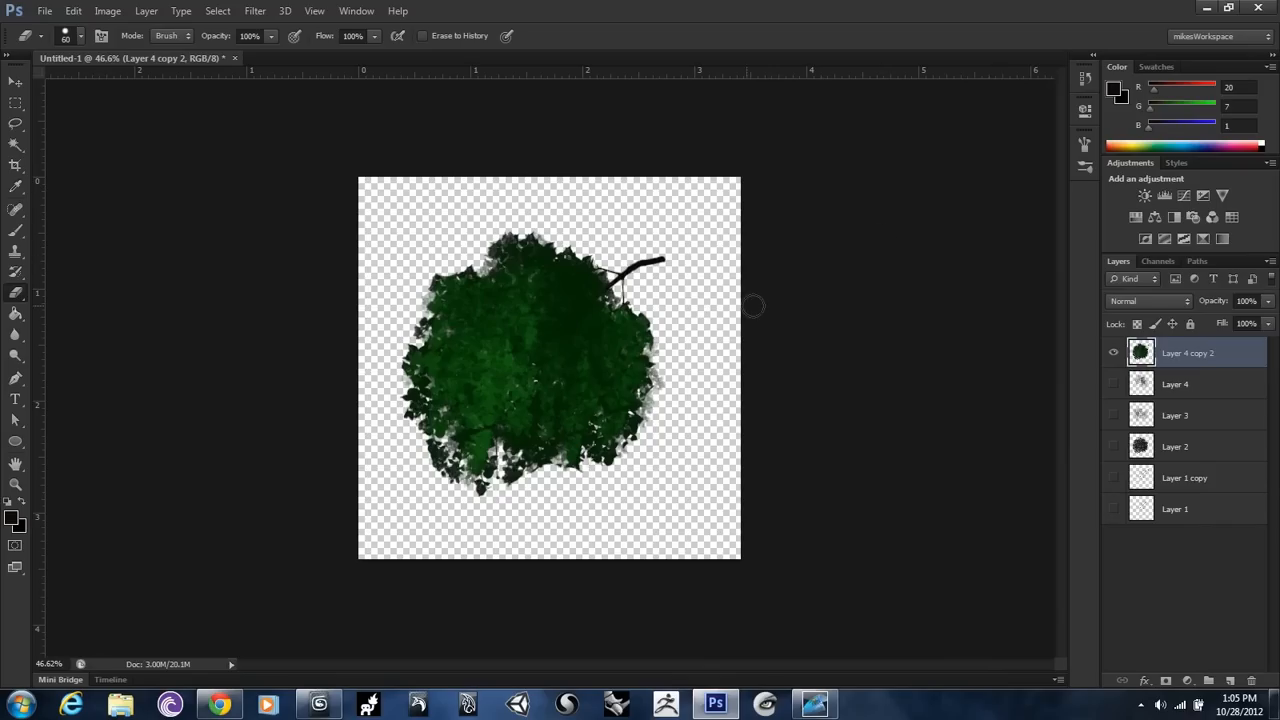
# Step: Create a new alpha channel and load the outline of the foliage and branch as a selection
pyautogui.click(1157, 261)
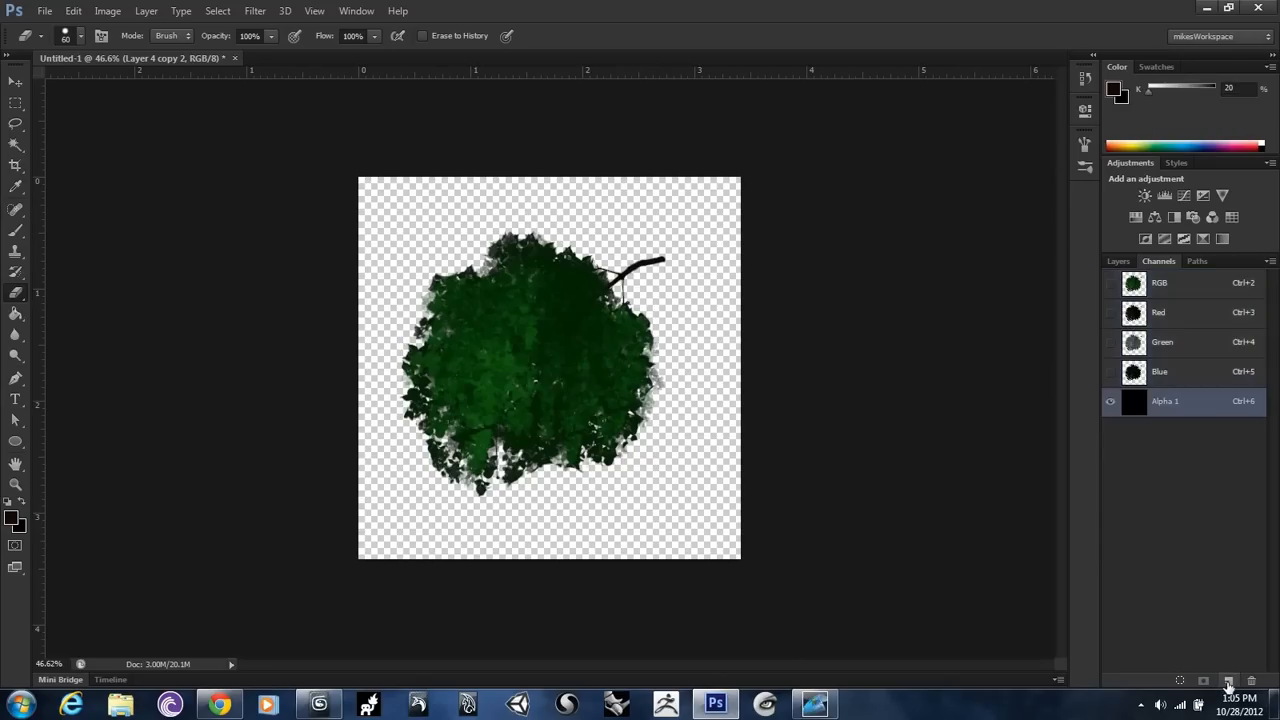
pyautogui.click(1228, 681)
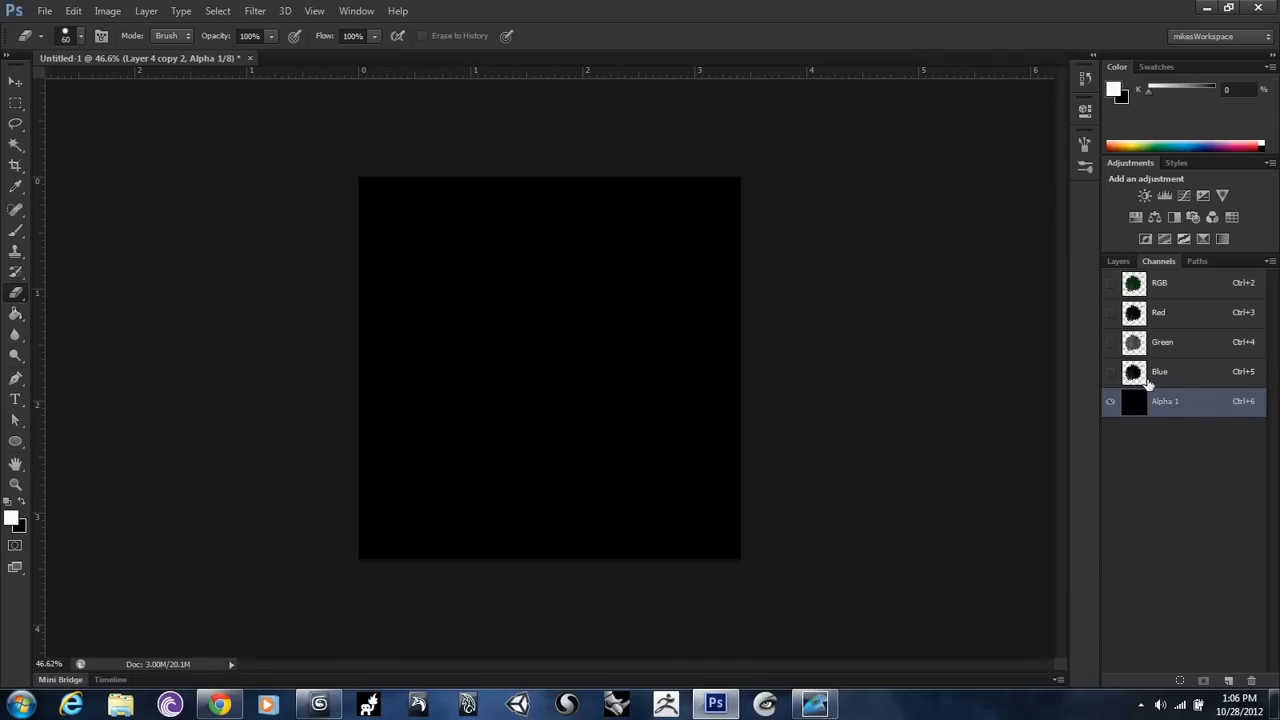
pyautogui.keyDown('ctrl'); pyautogui.click(1180, 290); pyautogui.keyUp('ctrl')
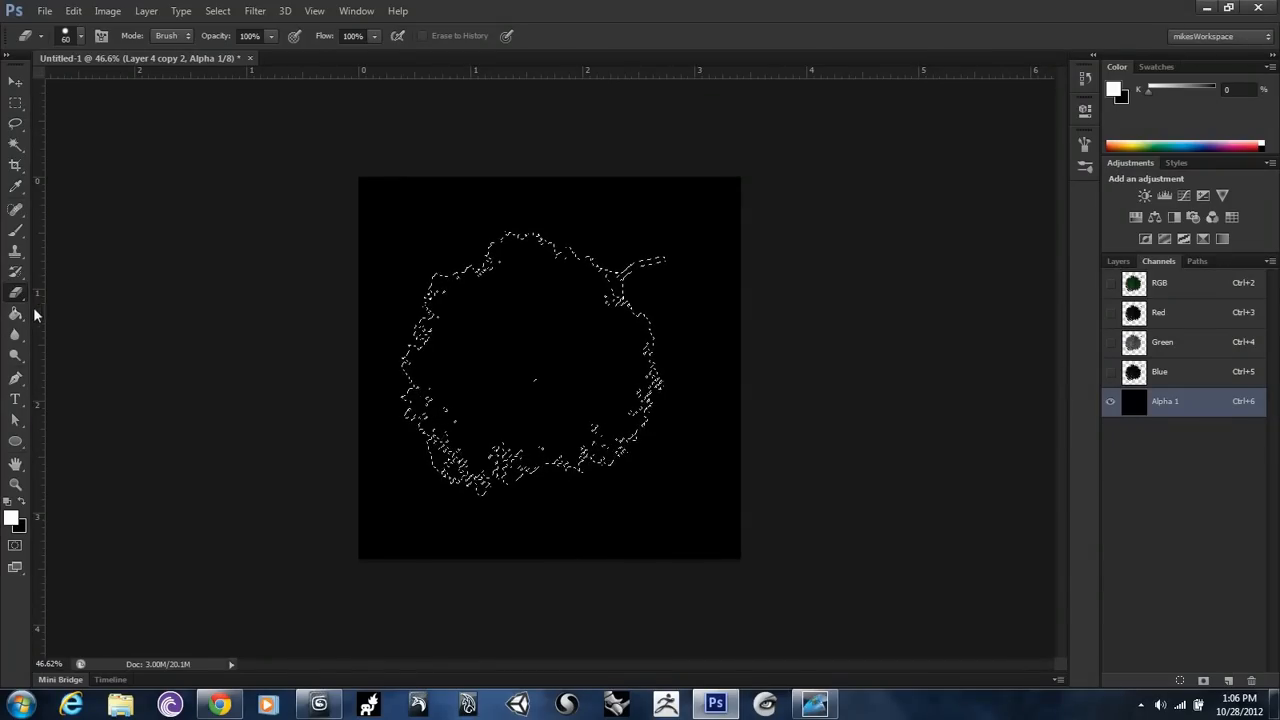
# Step: Fill the foliage and branch selection with white in Alpha 1 using a hard round brush enlarged to 900 px
pyautogui.click(16, 234)
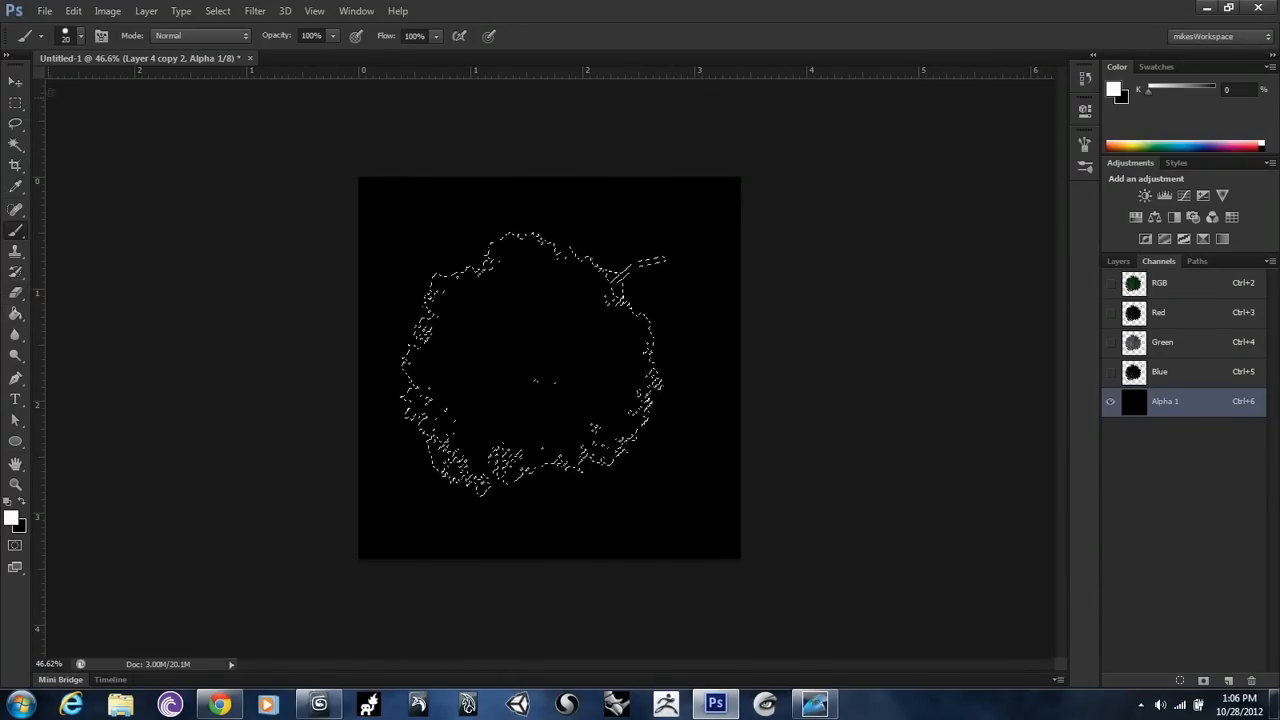
pyautogui.click(82, 36)
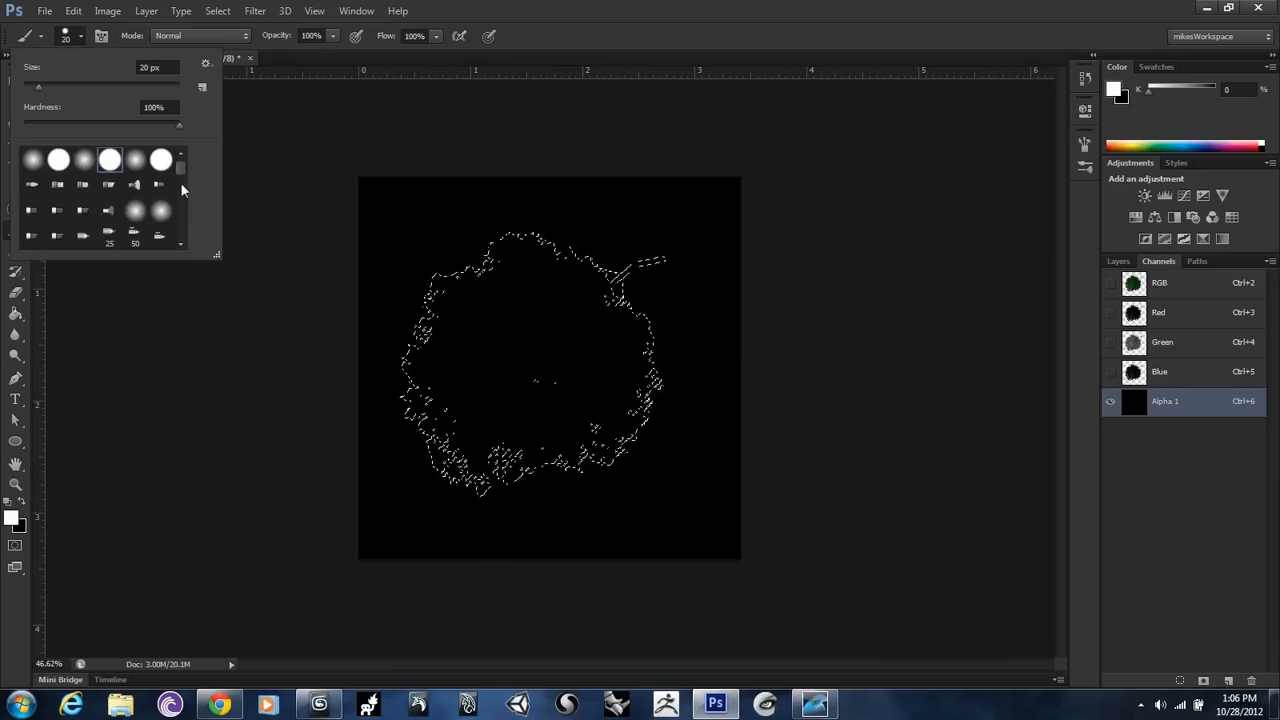
pyautogui.click(161, 162)
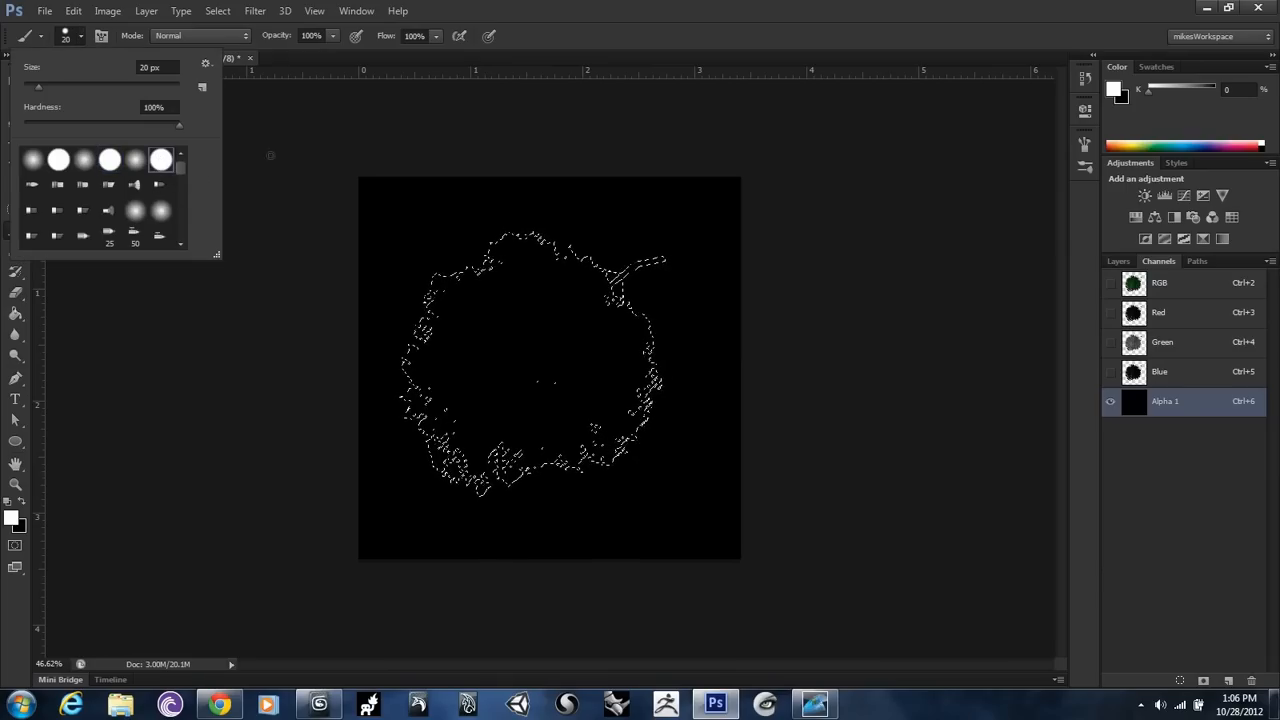
pyautogui.click(313, 231)
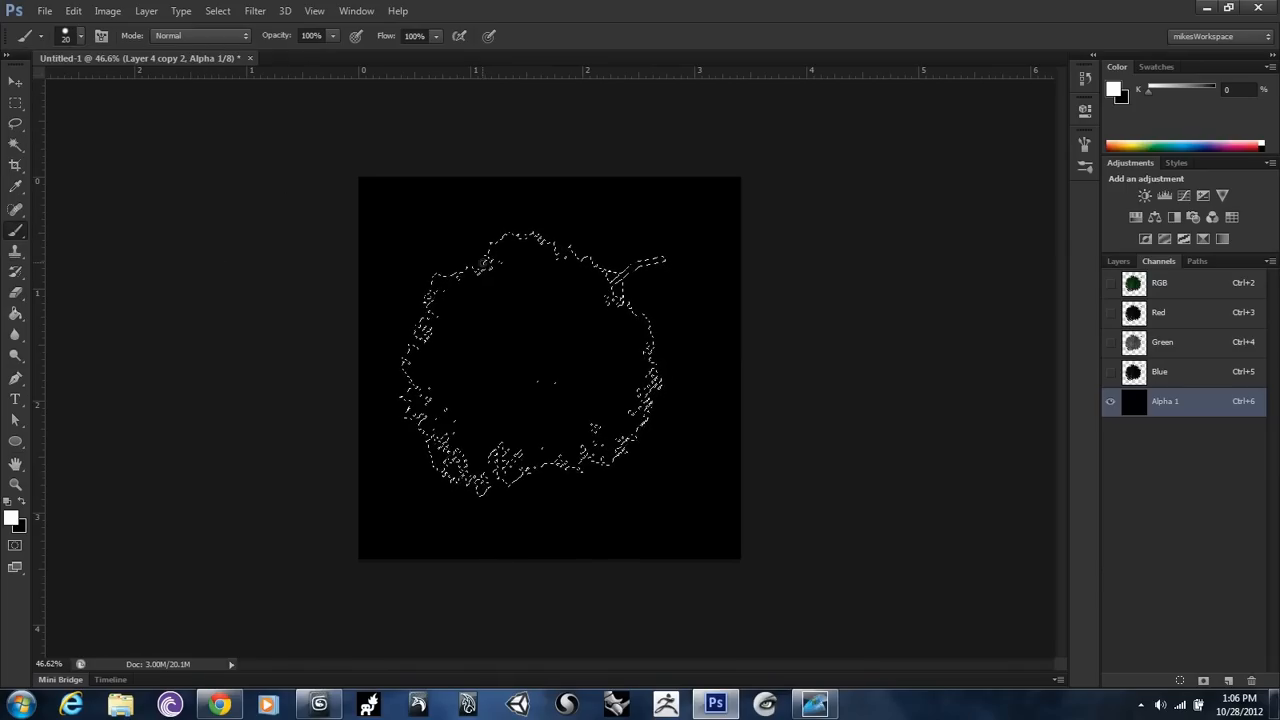
pyautogui.press(']')
pyautogui.press(']')
pyautogui.press(']')
pyautogui.press(']')
pyautogui.press(']')
pyautogui.press(']')
pyautogui.press(']')
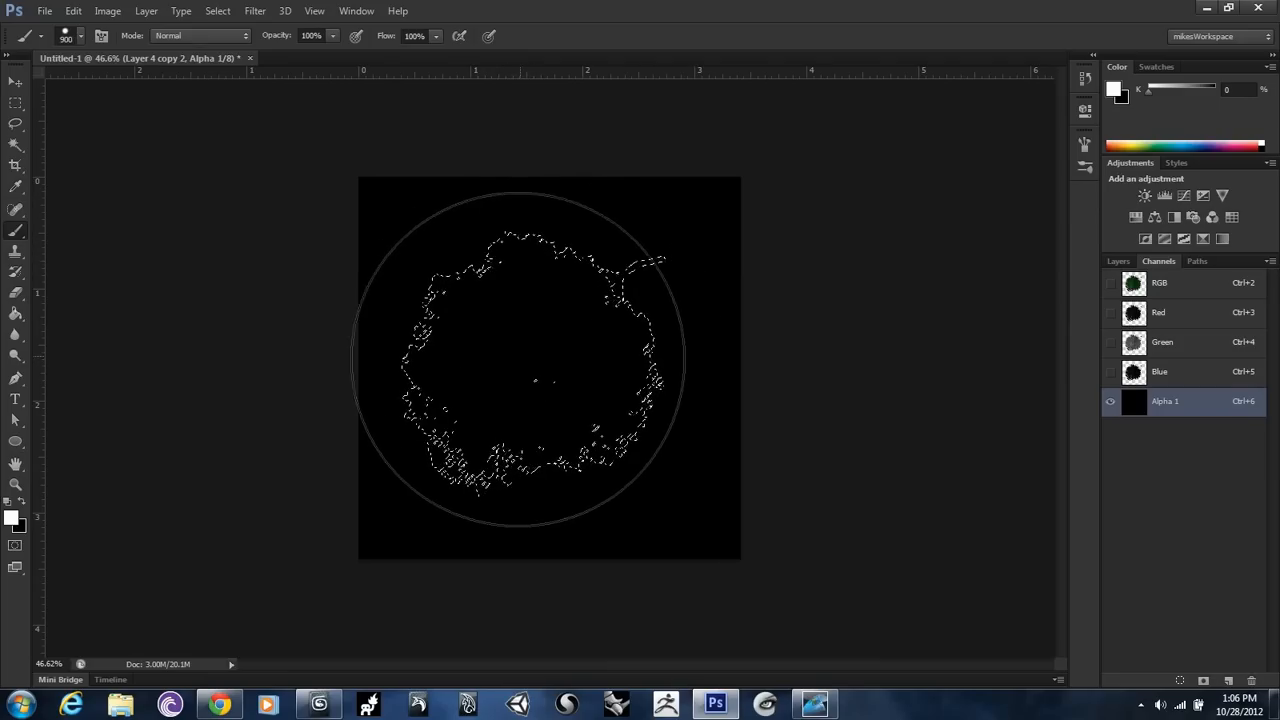
pyautogui.moveTo(475, 376)
pyautogui.mouseDown()
pyautogui.moveTo(518, 412)
pyautogui.moveTo(678, 297)
pyautogui.moveTo(479, 417)
pyautogui.moveTo(272, 616)
pyautogui.moveTo(497, 477)
pyautogui.moveTo(352, 500)
pyautogui.moveTo(406, 429)
pyautogui.moveTo(446, 470)
pyautogui.moveTo(619, 413)
pyautogui.moveTo(552, 393)
pyautogui.moveTo(283, 634)
pyautogui.moveTo(374, 362)
pyautogui.mouseUp()
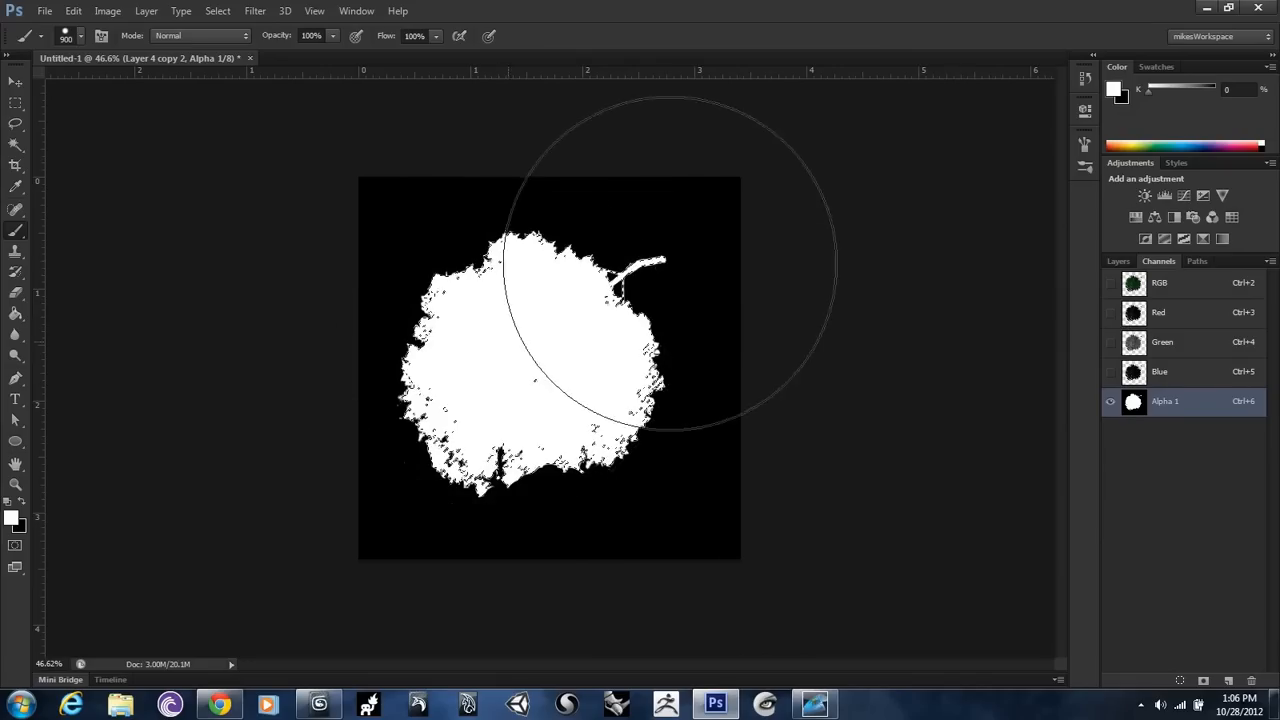
# Step: Return to the color layers, clear the selection and create a new empty layer directly beneath Layer 4 copy 2
pyautogui.click(1117, 261)
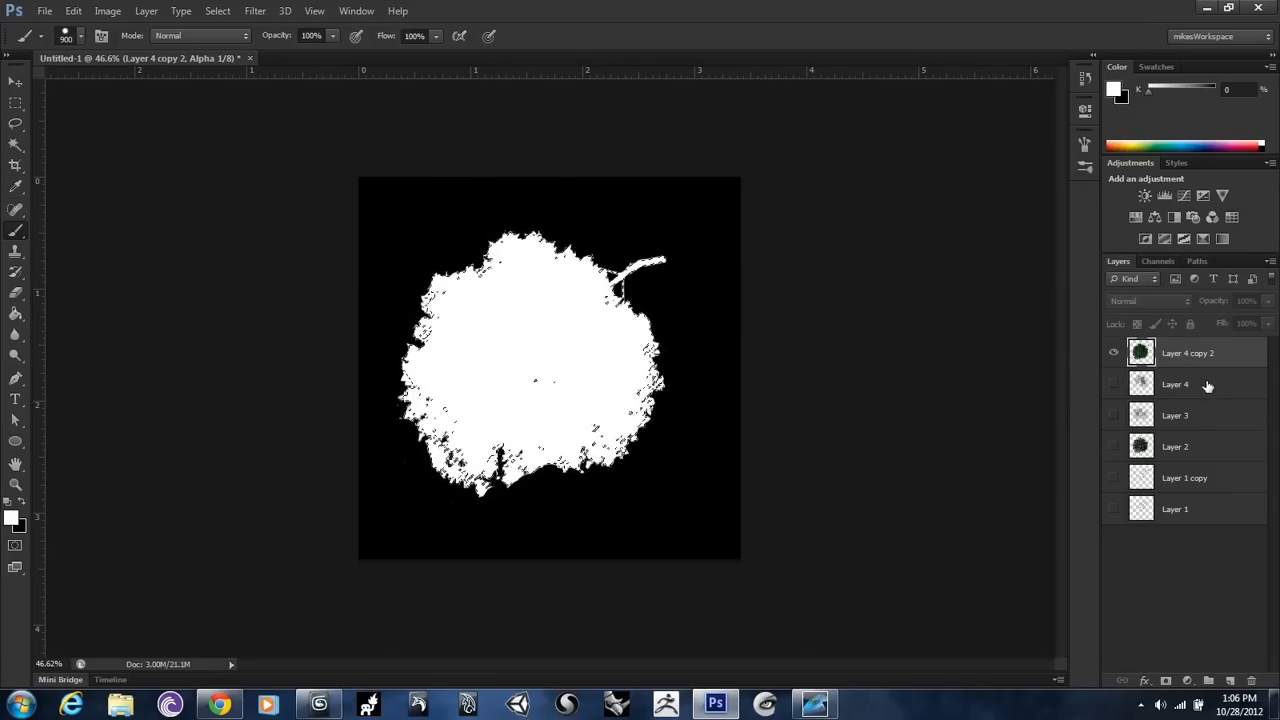
pyautogui.press('Return')
pyautogui.click(1210, 360)
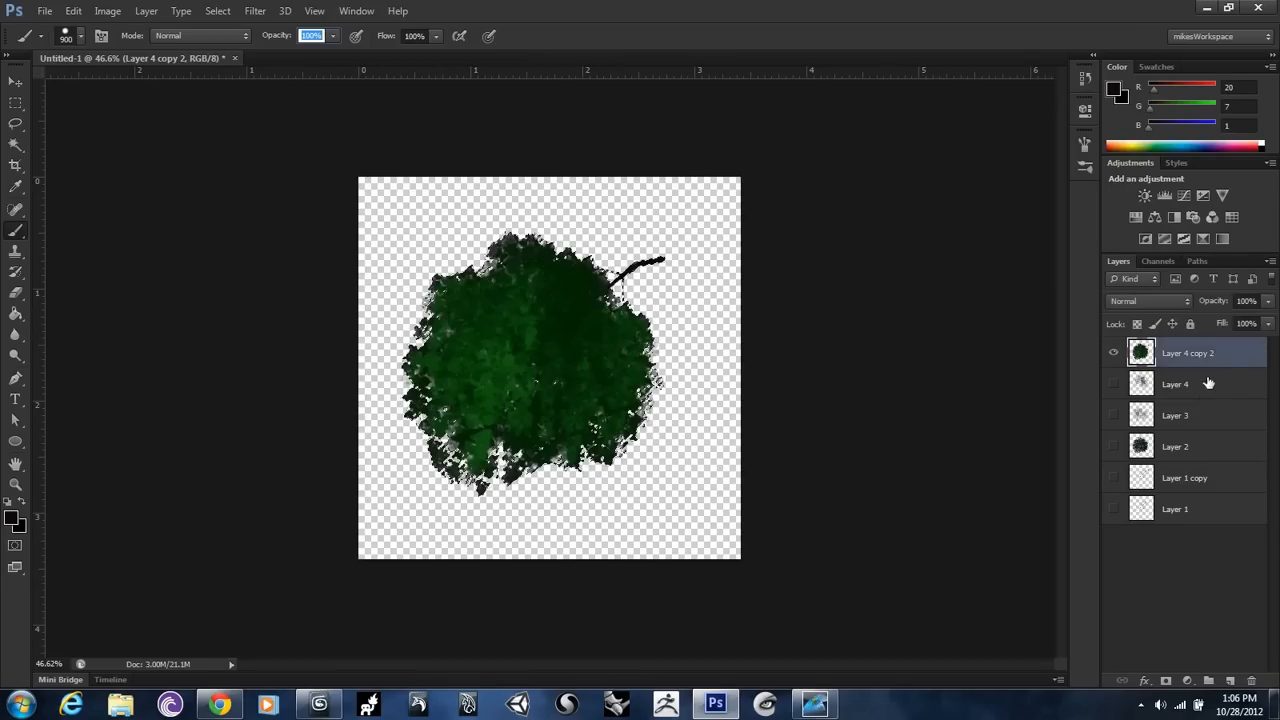
pyautogui.click(1207, 384)
pyautogui.hotkey('ctrl', 'shift', 'n')
pyautogui.press('Return')
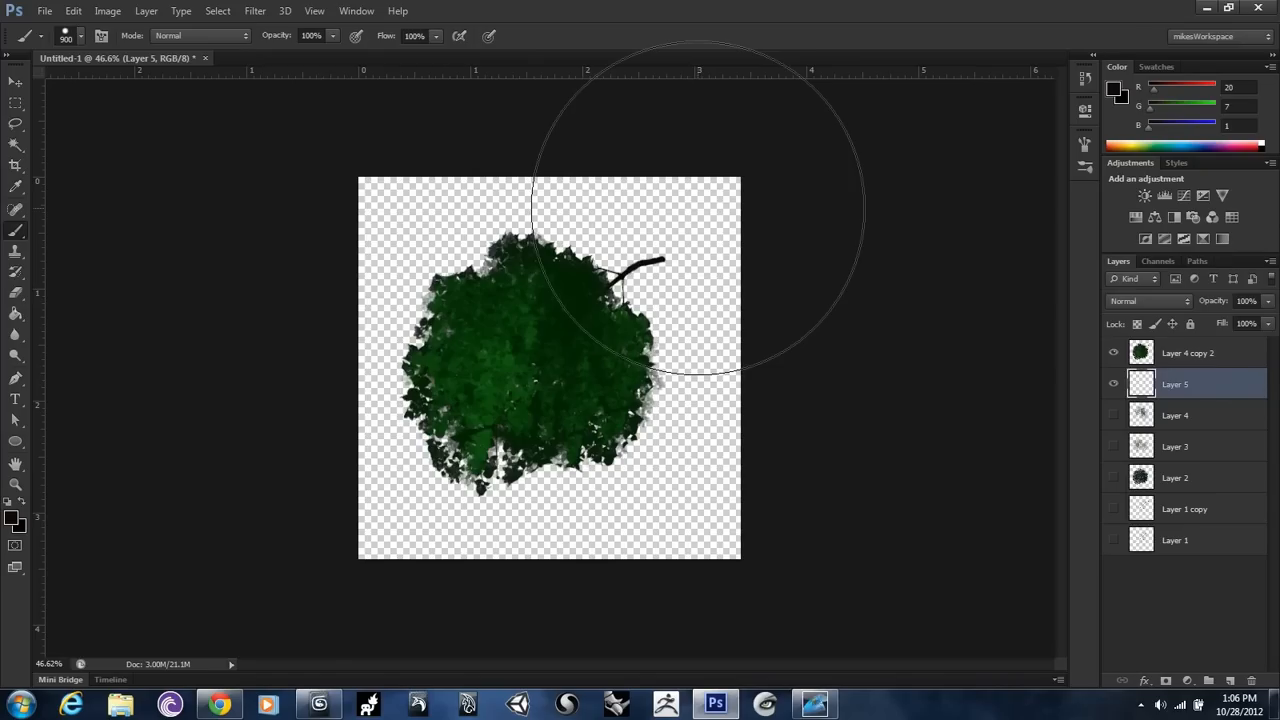
# Step: Sample the dark green (R 4, G 37, B 4) from the upper foliage as the foreground color
pyautogui.click(10, 517)
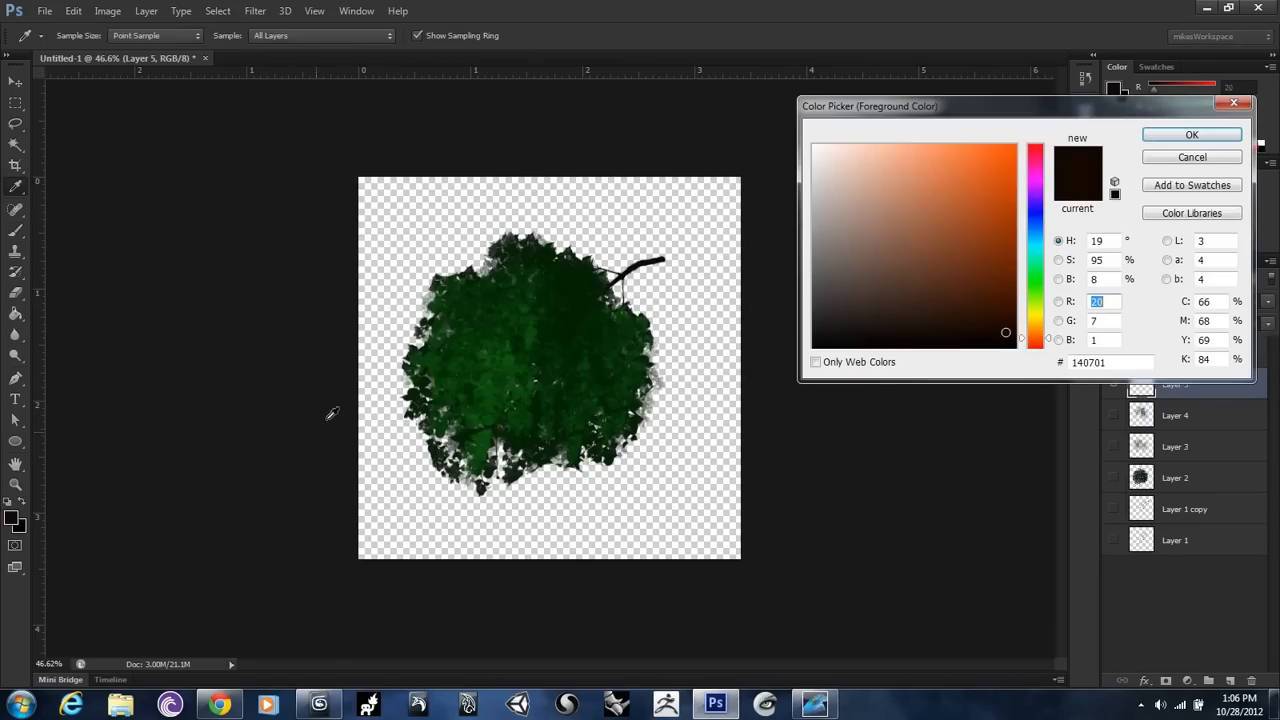
pyautogui.click(588, 274)
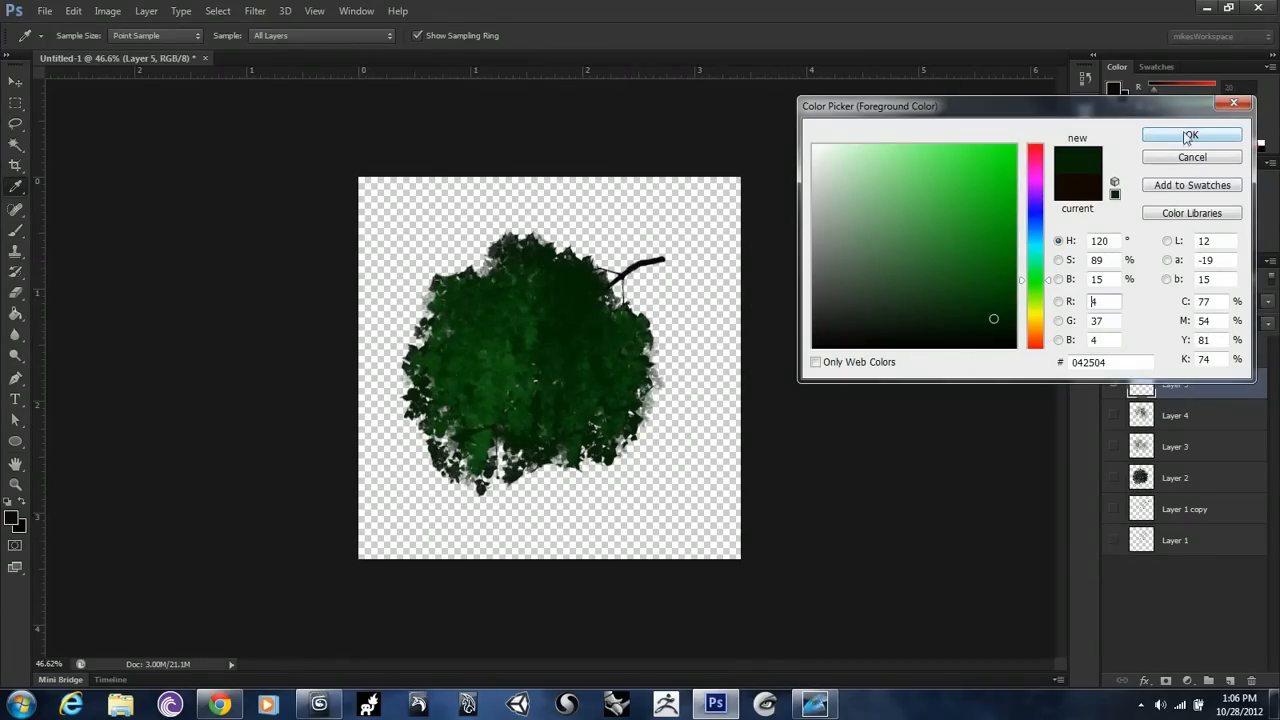